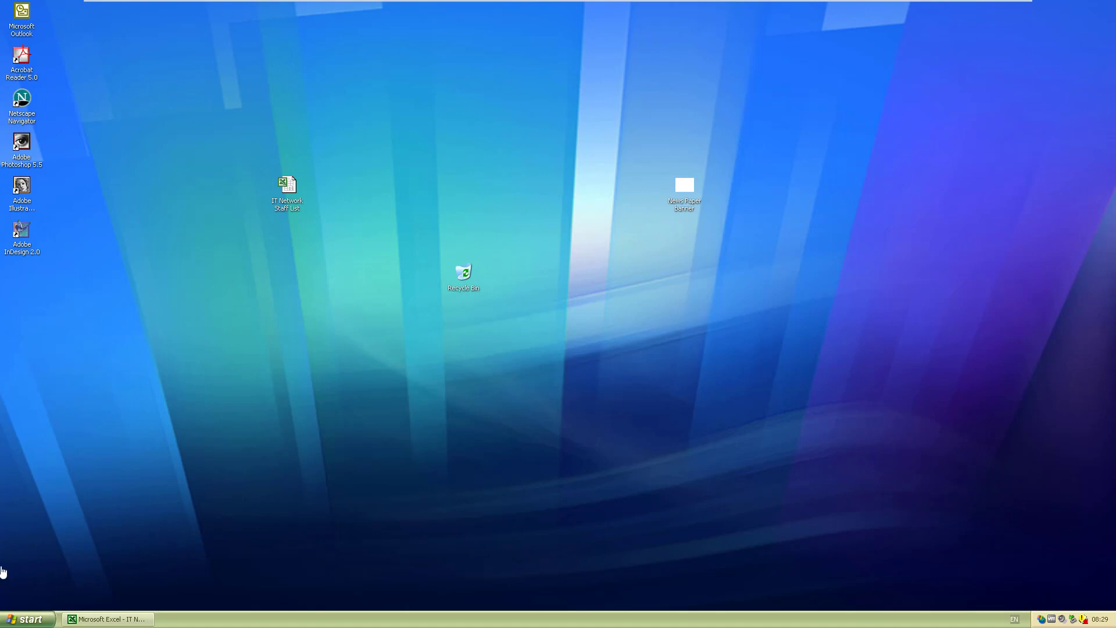
Step: Open the Windows XP Start menu from the taskbar
left_click(28, 620)
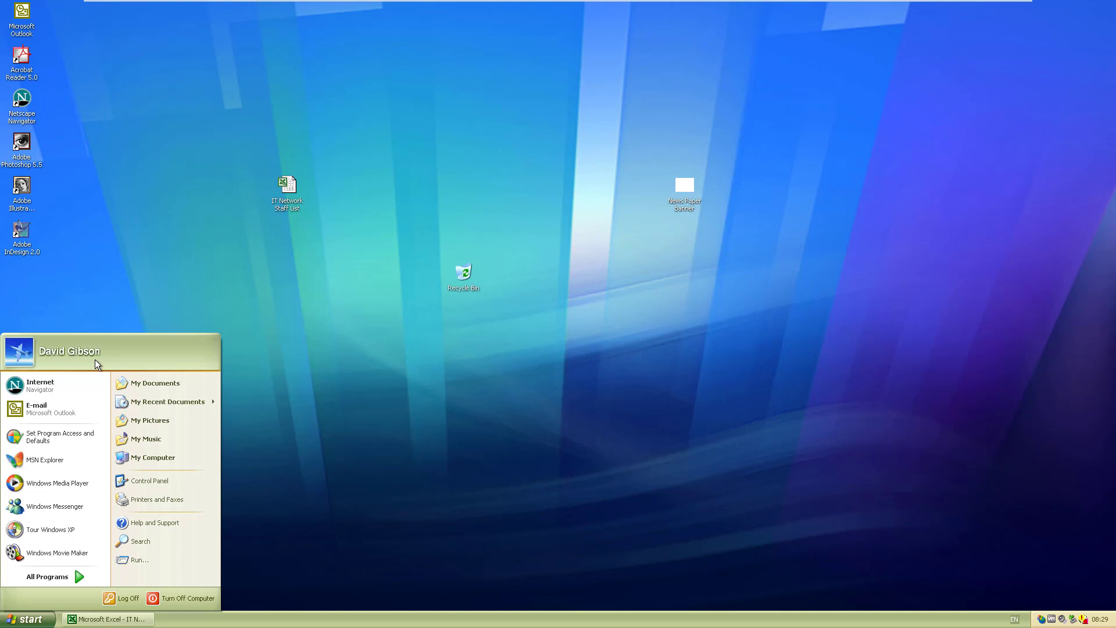
Step: Close the Start menu and bring the IT Network Staff List workbook to the front
left_click(509, 405)
left_click(111, 620)
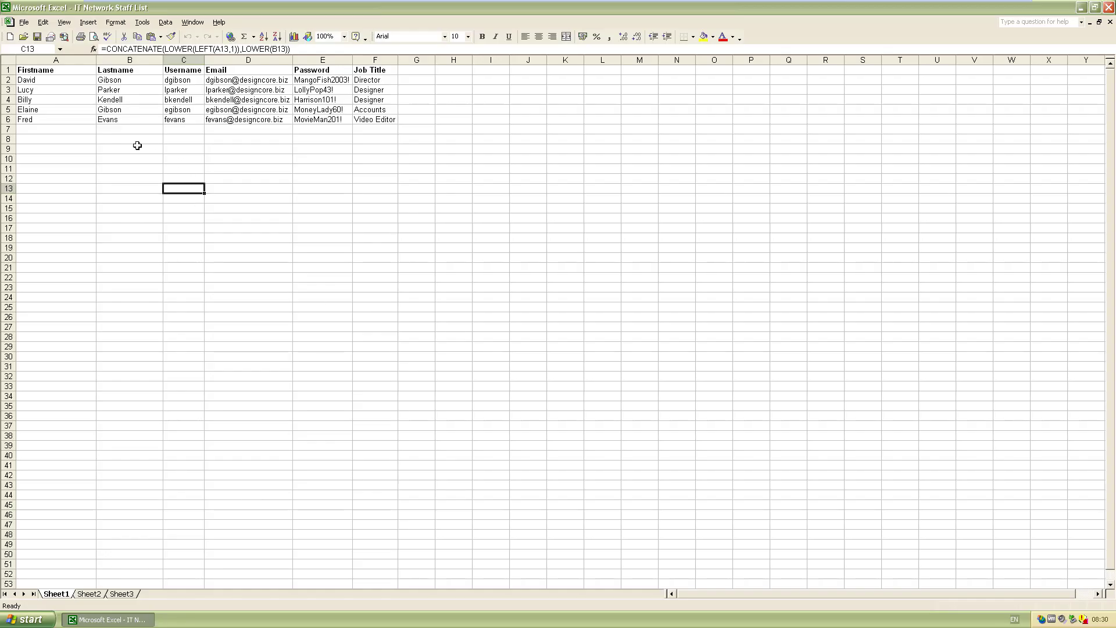
left_click_drag(34, 70, 382, 122)
left_click(674, 235)
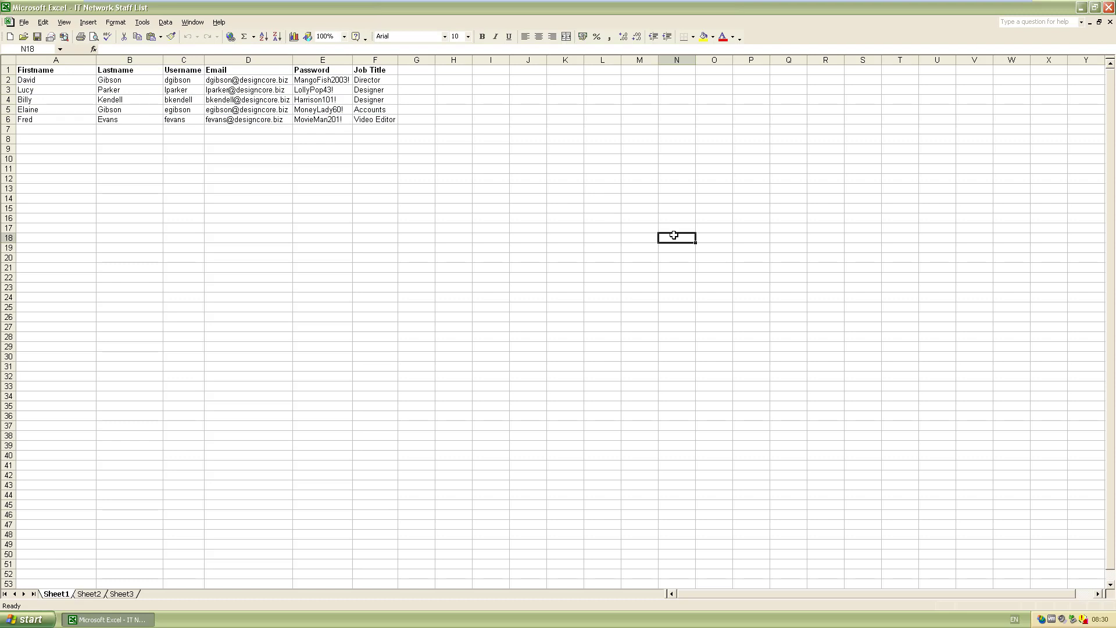
Step: Restore the Excel window and shrink it into the top-right corner of the screen
double_click(218, 8)
left_click_drag(298, 63, 498, 41)
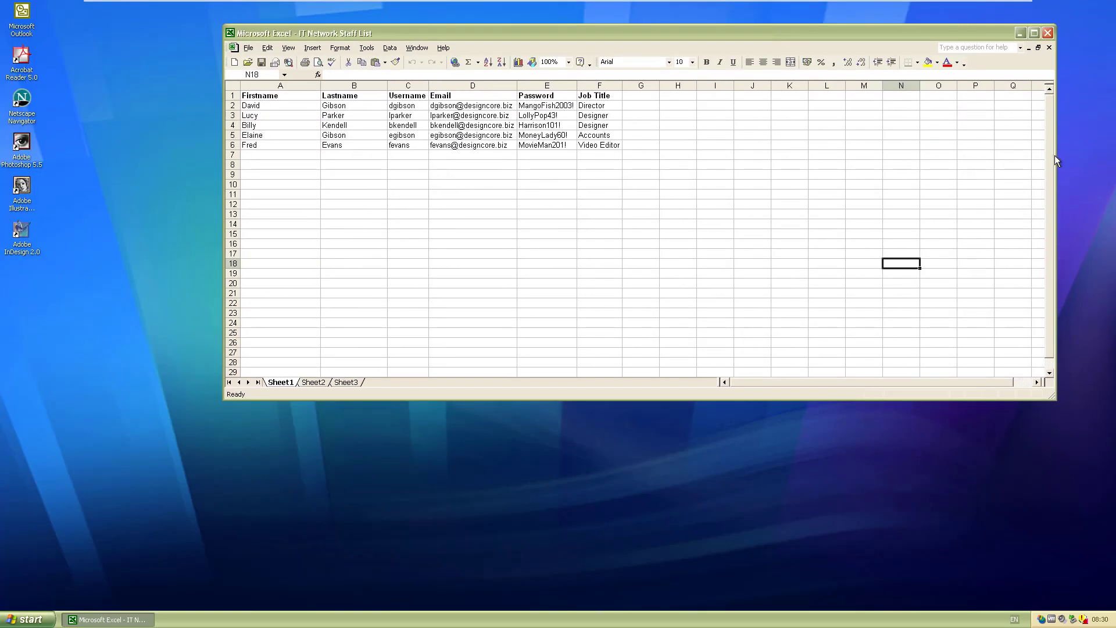
left_click_drag(1055, 155, 660, 147)
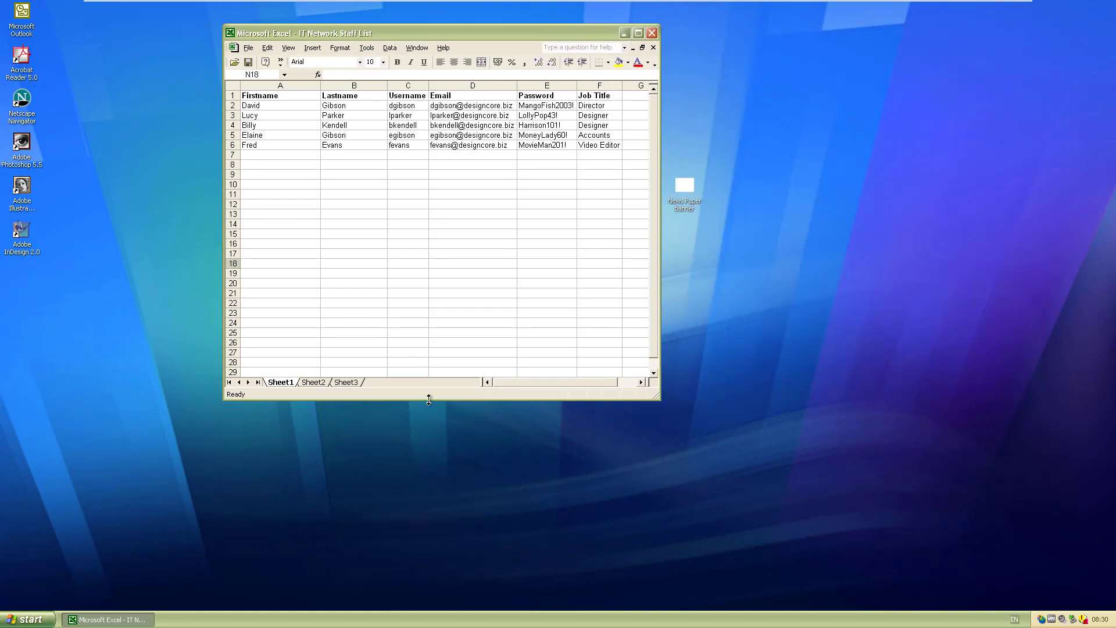
left_click_drag(428, 402, 468, 197)
left_click_drag(374, 33, 813, 34)
key("super")
Step: Launch mstsc and enter sbs03 as the computer, leaving the user name empty
left_click(149, 564)
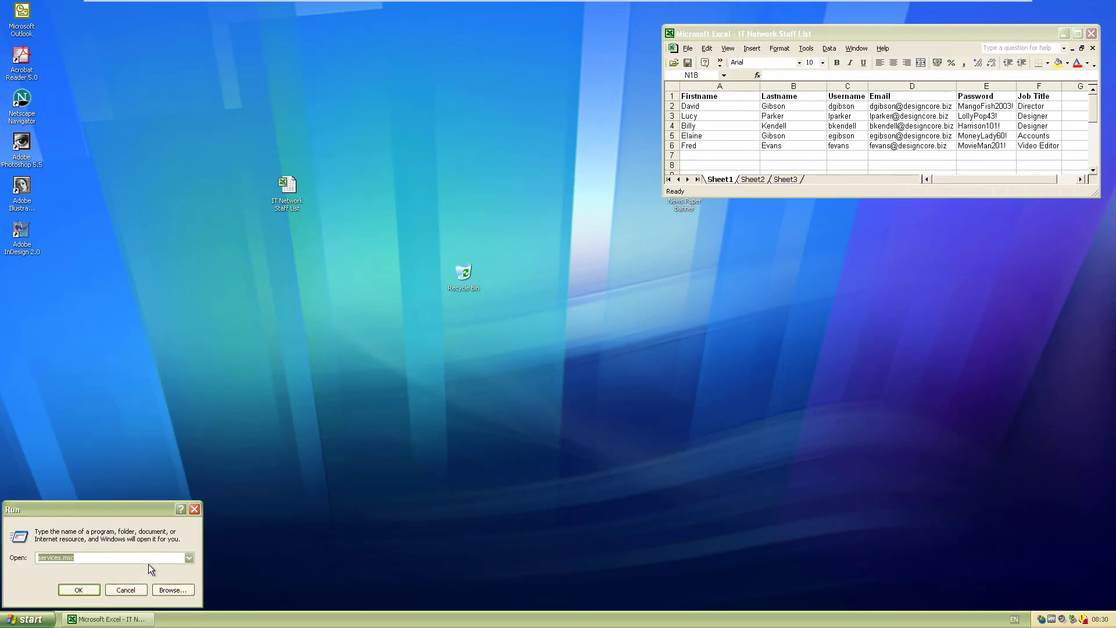
type("mstsc")
key("Return")
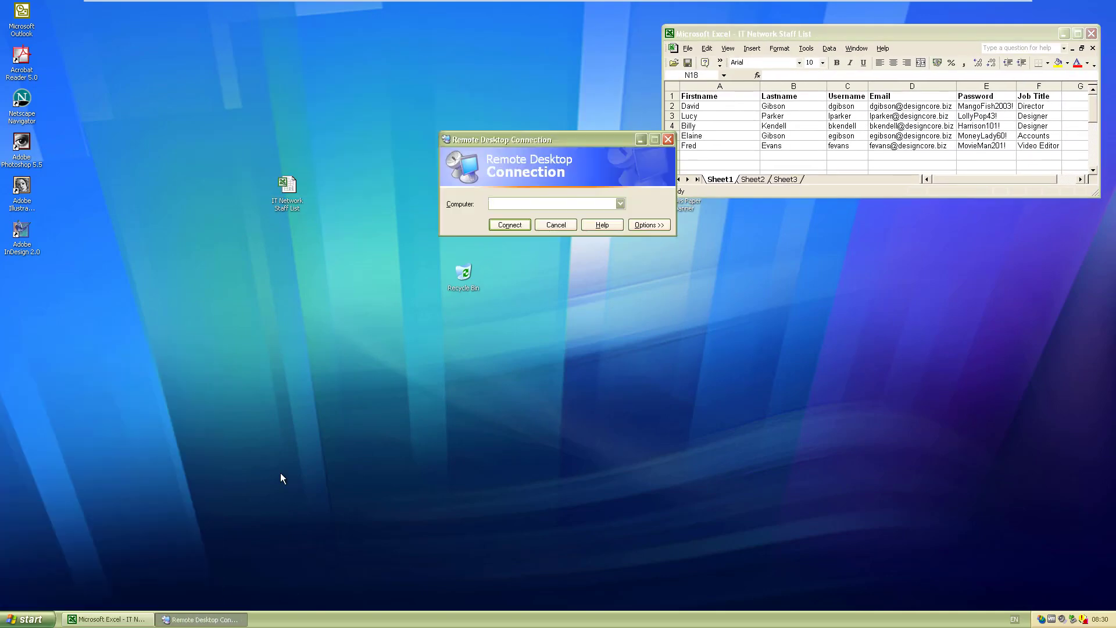
left_click_drag(523, 134, 428, 125)
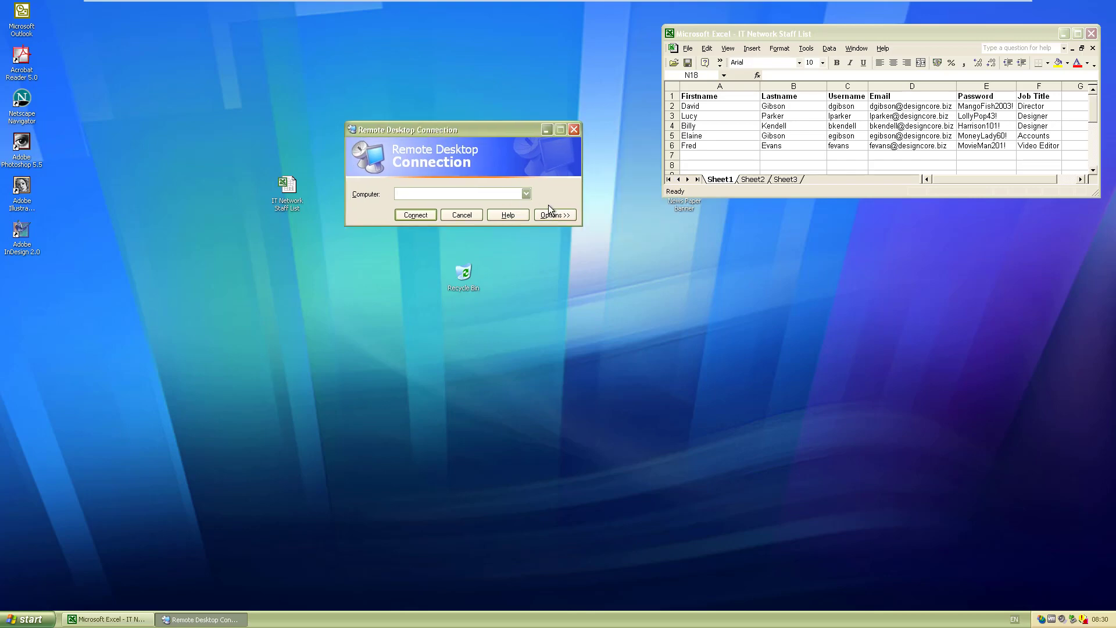
left_click(555, 215)
left_click(454, 238)
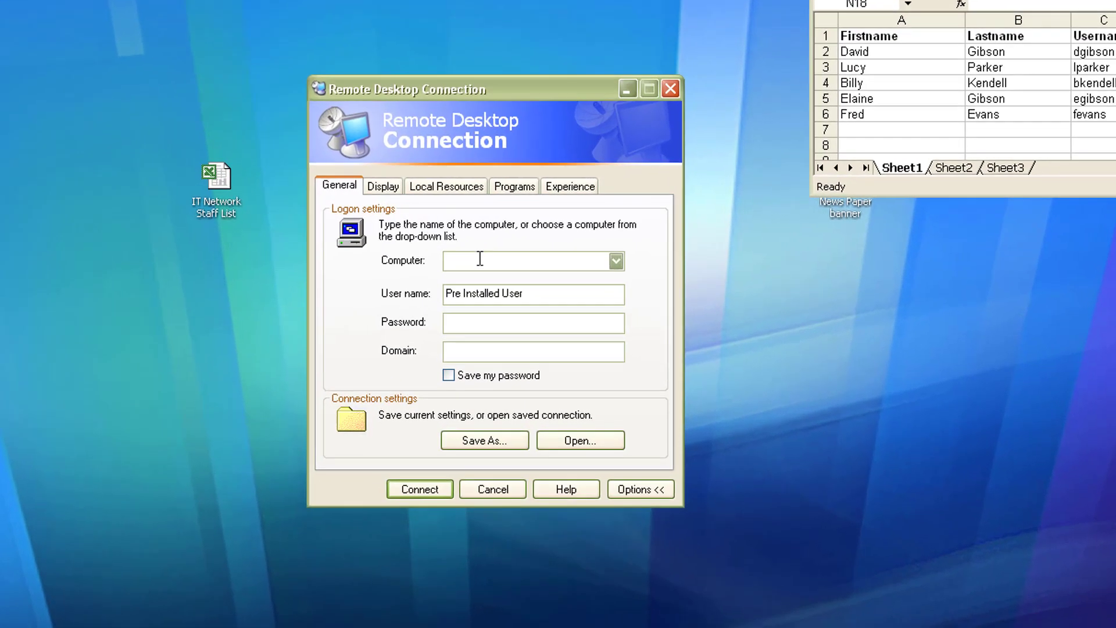
type("sbs03")
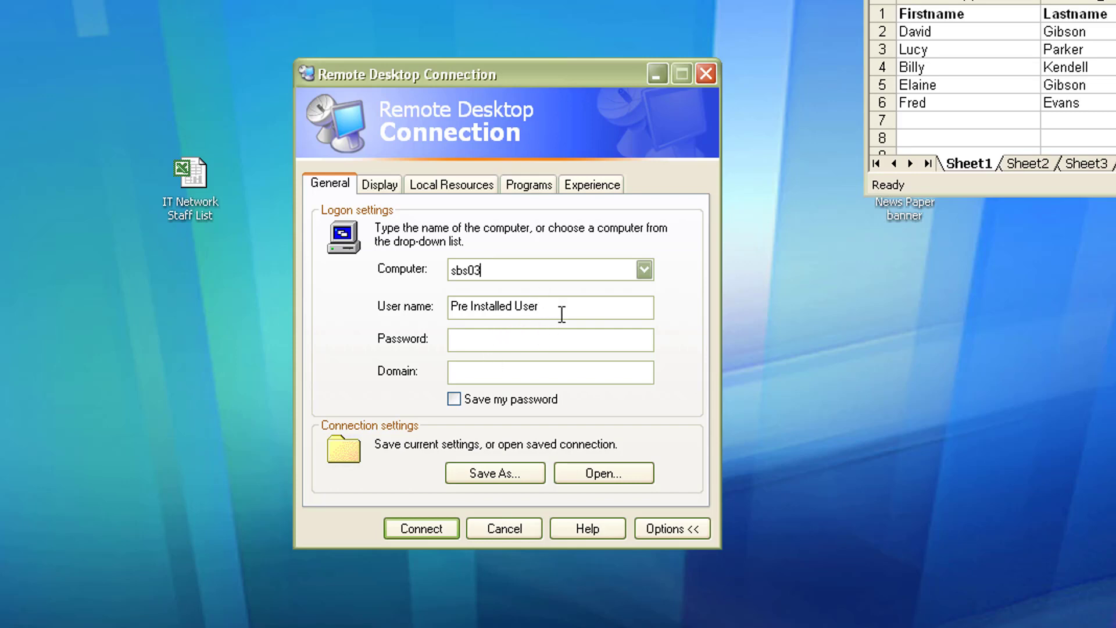
key("Tab")
key("BackSpace")
Step: Set the remote display size to 1152 by 864 and connect to sbs03
left_click(383, 186)
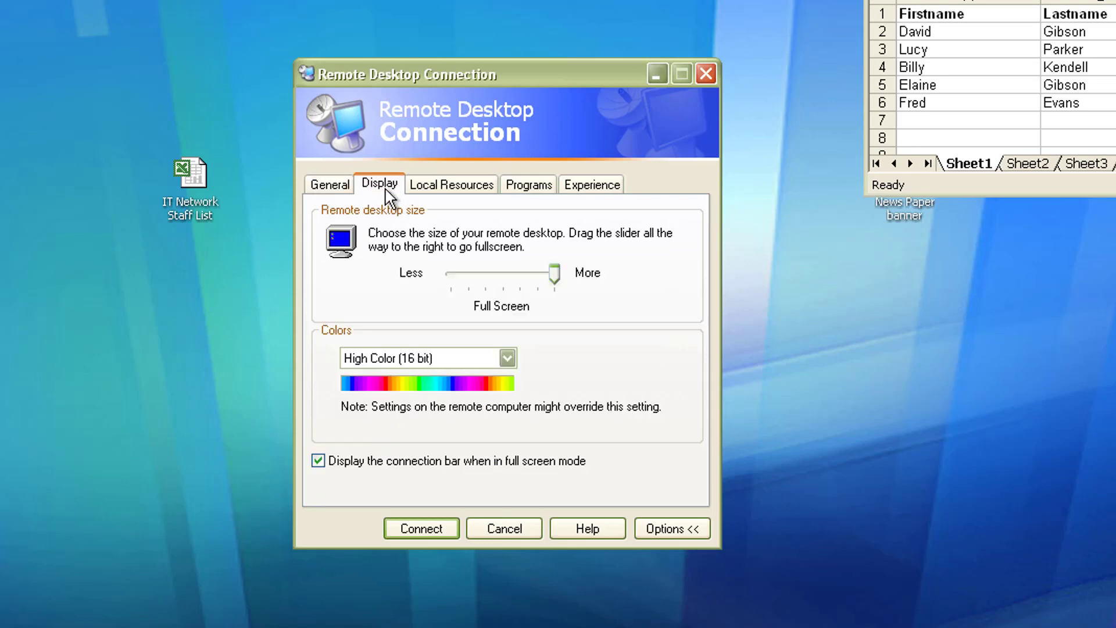
left_click(477, 276)
left_click(477, 276)
left_click(476, 275)
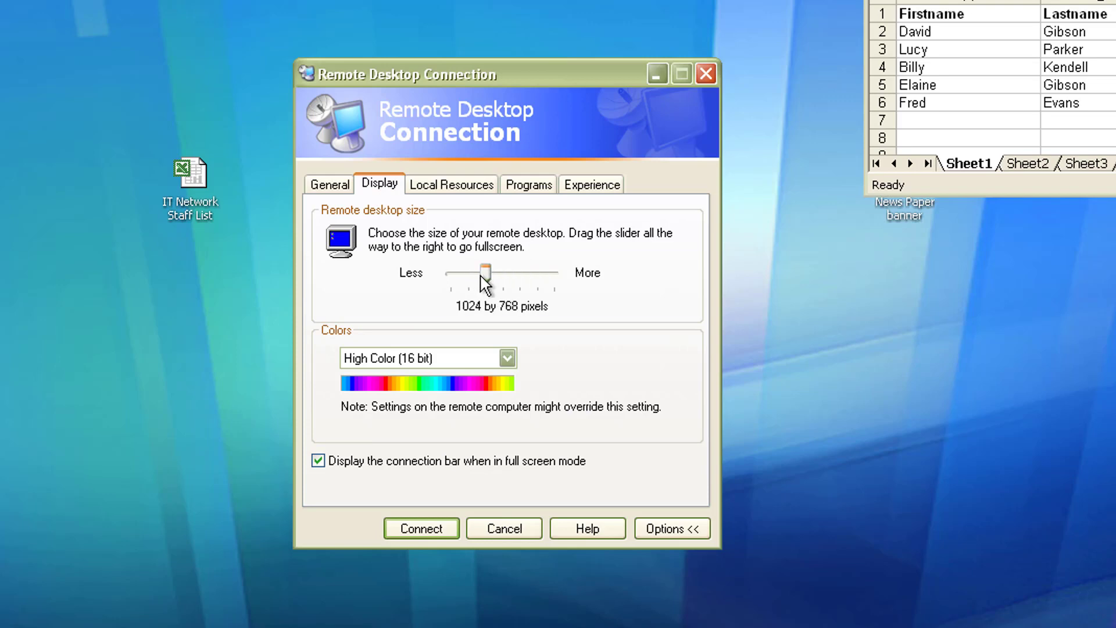
left_click_drag(487, 275, 486, 276)
left_click(433, 529)
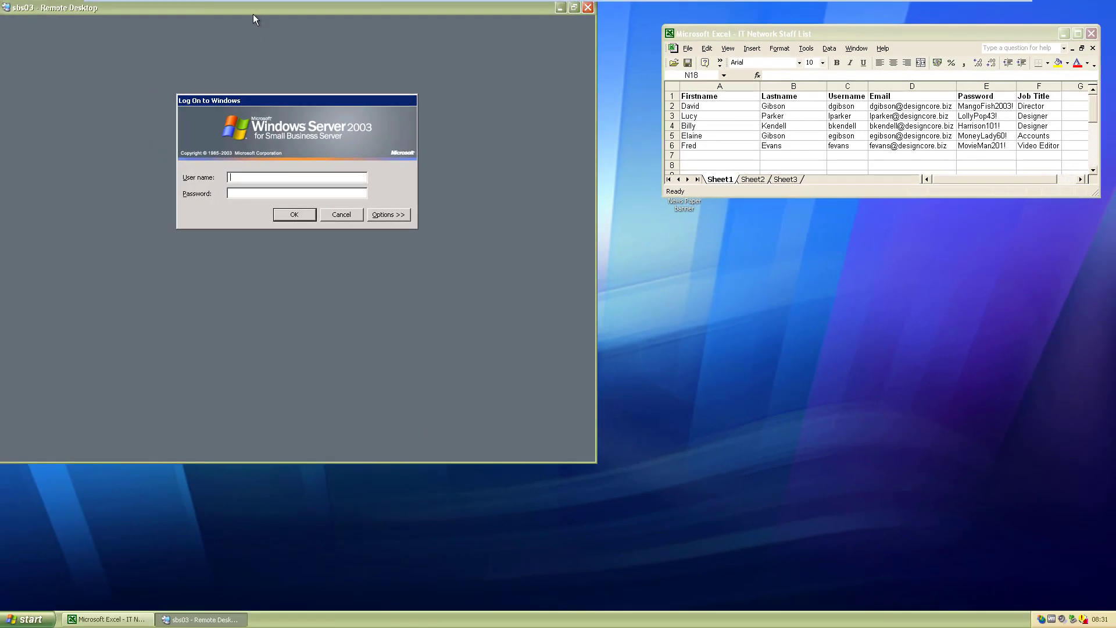
Step: Log on to DESIGNCORE as Administrator with the account password and decline the activation prompt
left_click_drag(255, 9, 277, 30)
left_click(407, 235)
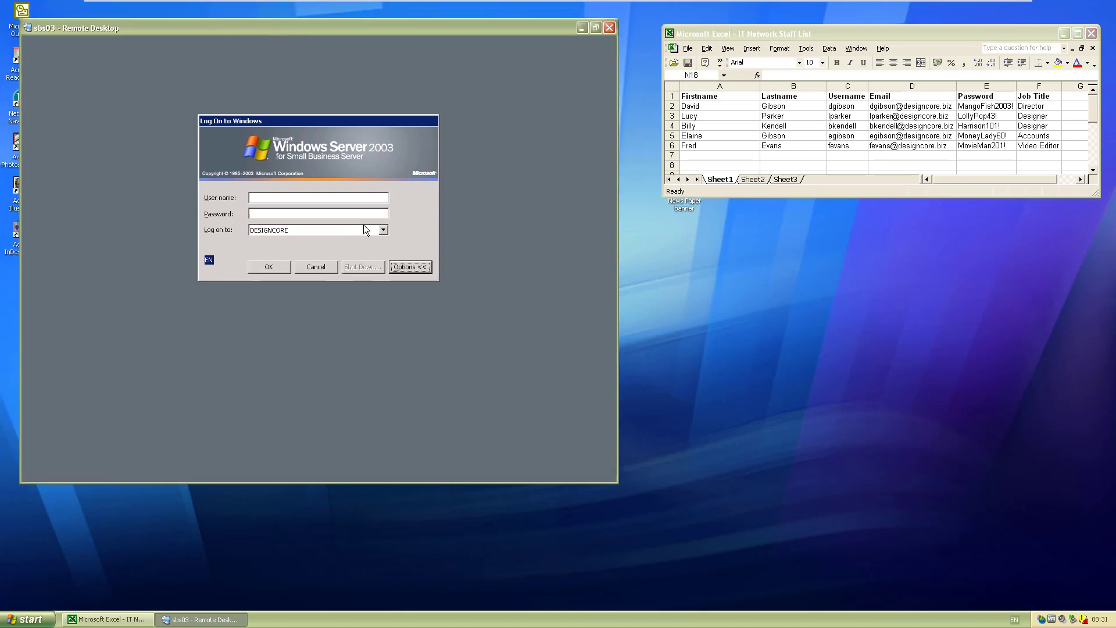
left_click(287, 199)
type("Administrat")
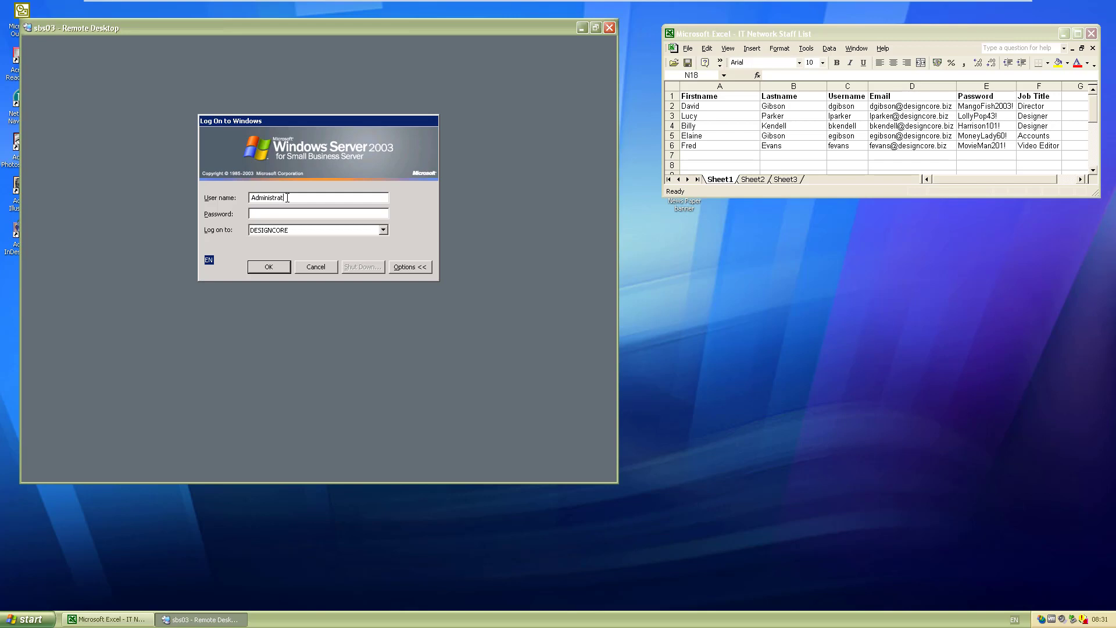
type("or")
key("Tab")
type("••••••••")
key("Return")
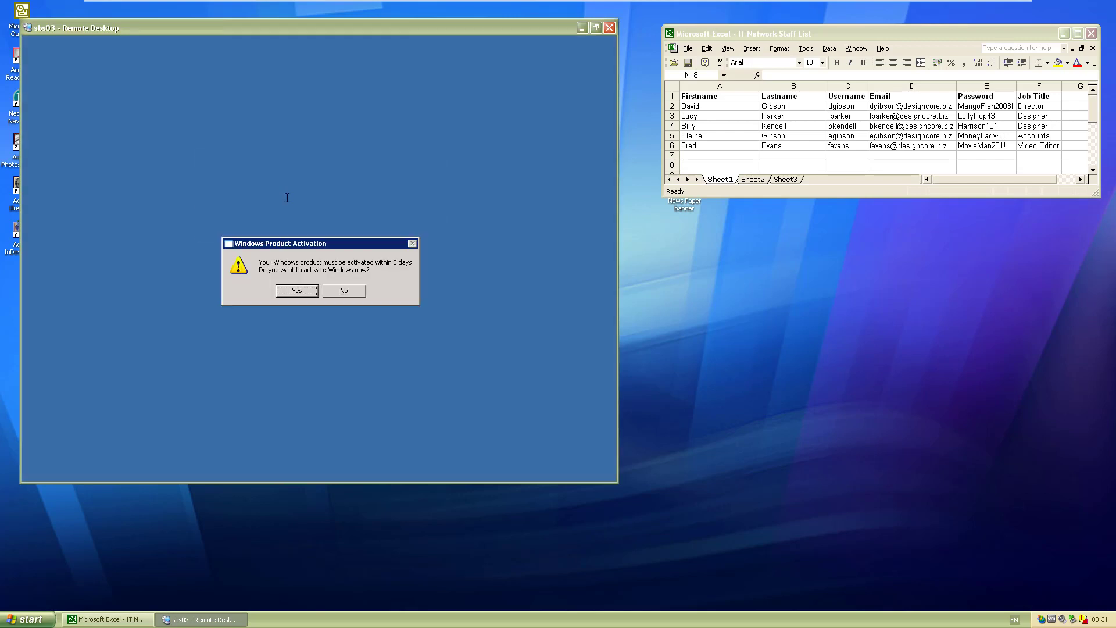
left_click(344, 290)
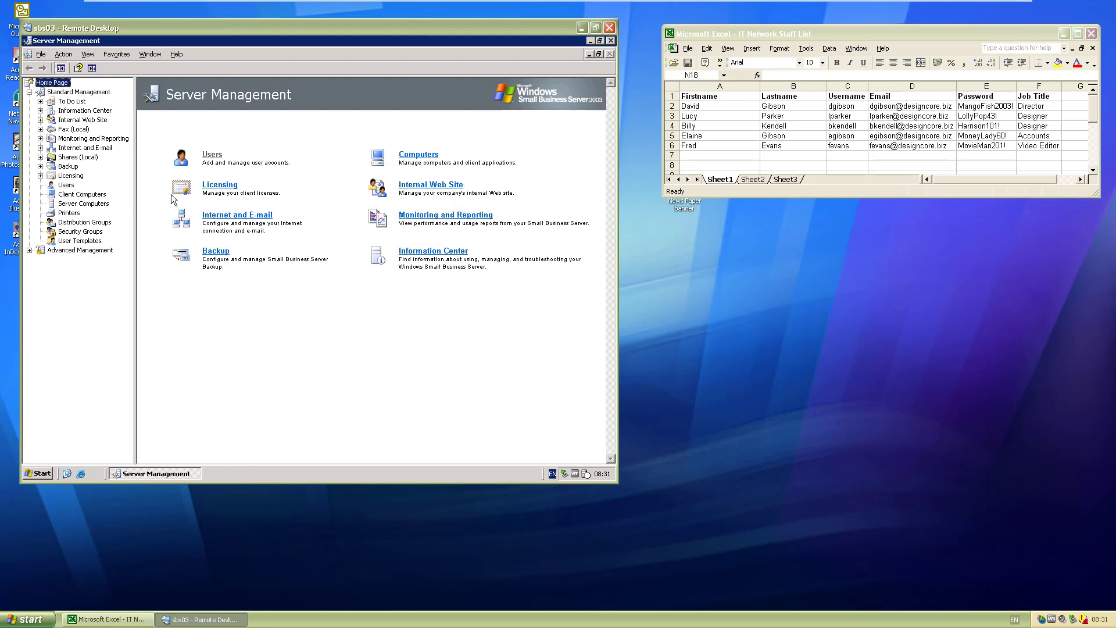
Step: Open Distribution Groups and start the Add Distribution Group wizard
left_click(84, 223)
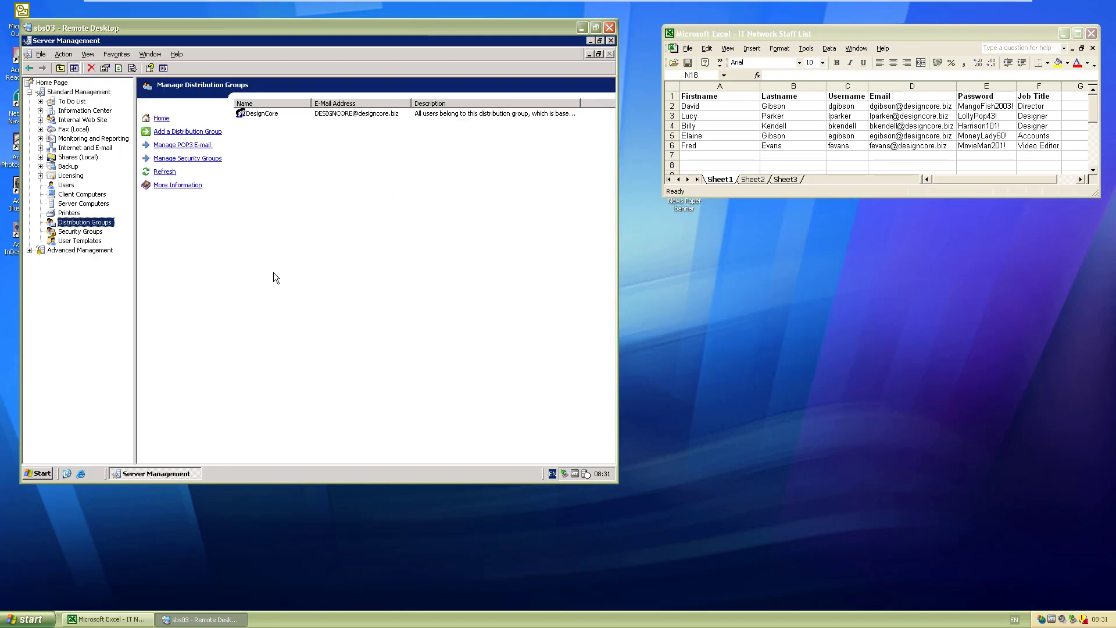
left_click(320, 114)
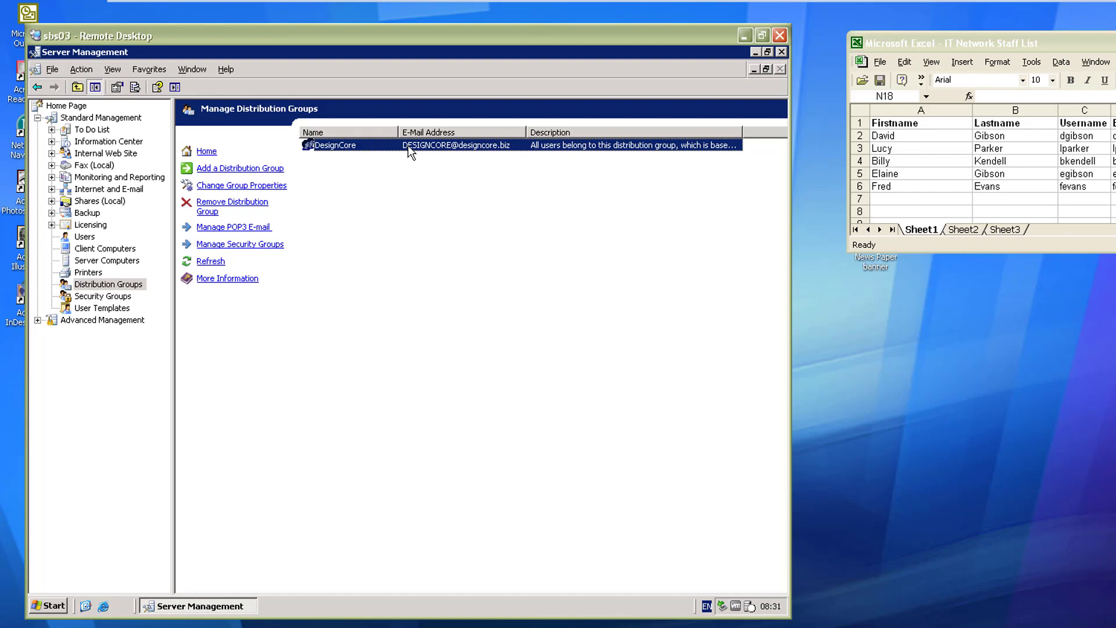
left_click(276, 169)
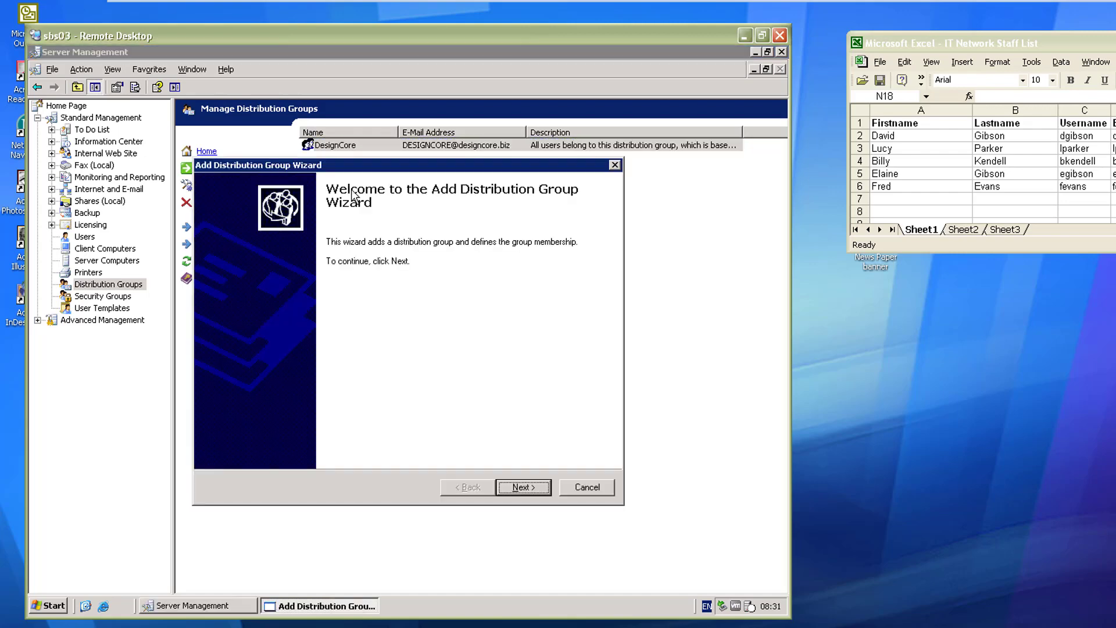
left_click(506, 482)
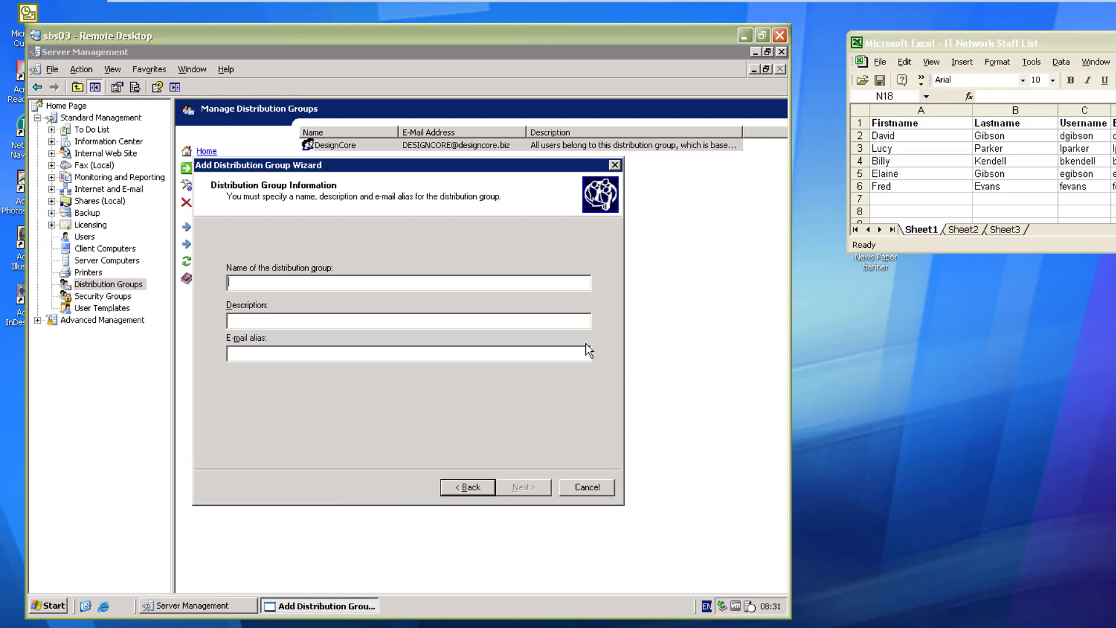
Step: Name the group 'Designers' with description 'Group containing all designers'
type("Desginers")
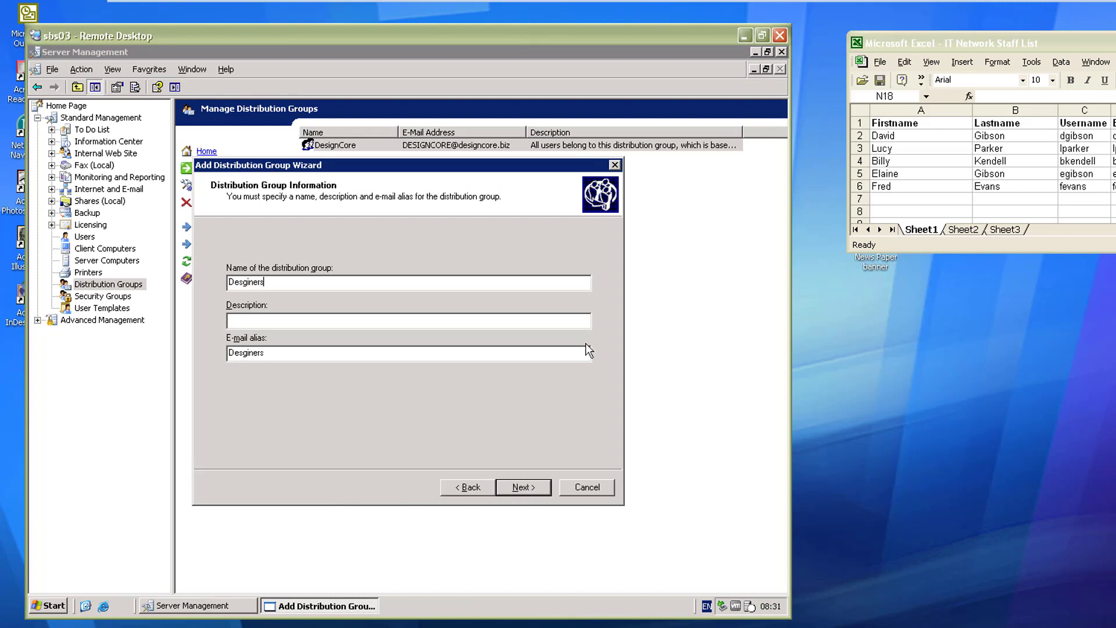
key("BackSpace")
key("BackSpace")
key("BackSpace")
key("BackSpace")
key("BackSpace")
key("BackSpace")
type("igners")
left_click(388, 323)
type("Group containing all designers")
left_click(232, 353)
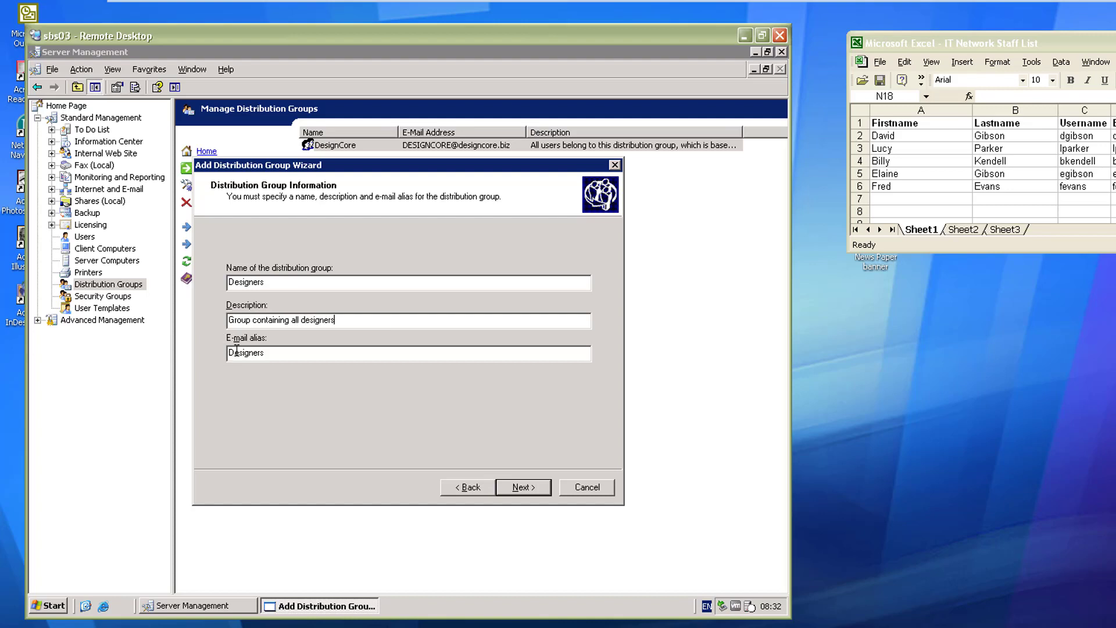
Step: Dismiss the Designers name-conflict error and retype the group name as 'Graphical Designers'
left_click(524, 487)
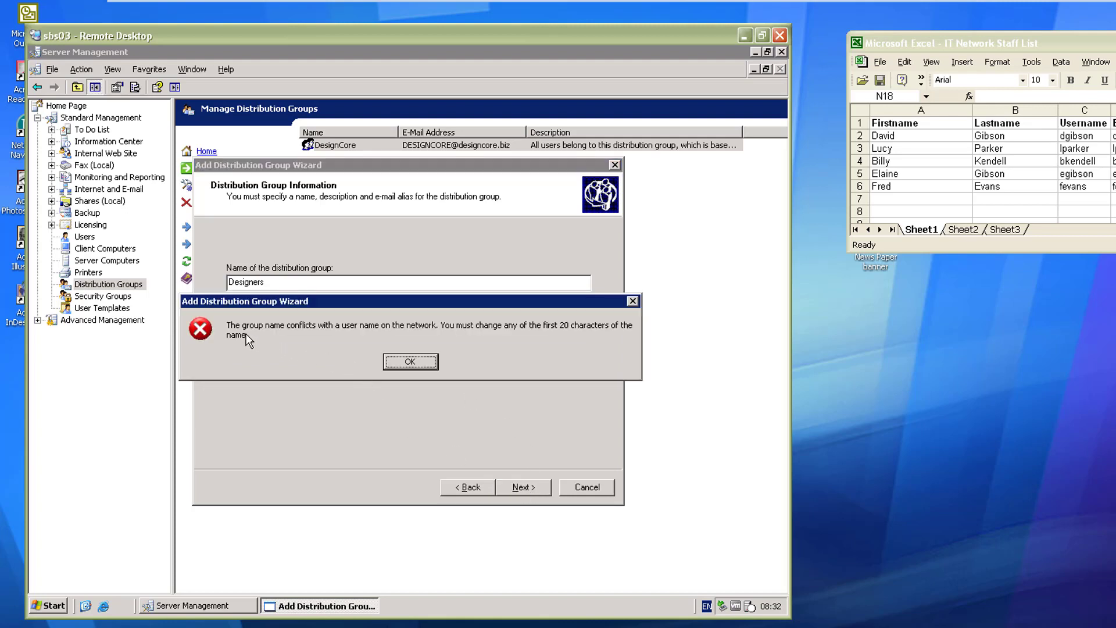
left_click(406, 361)
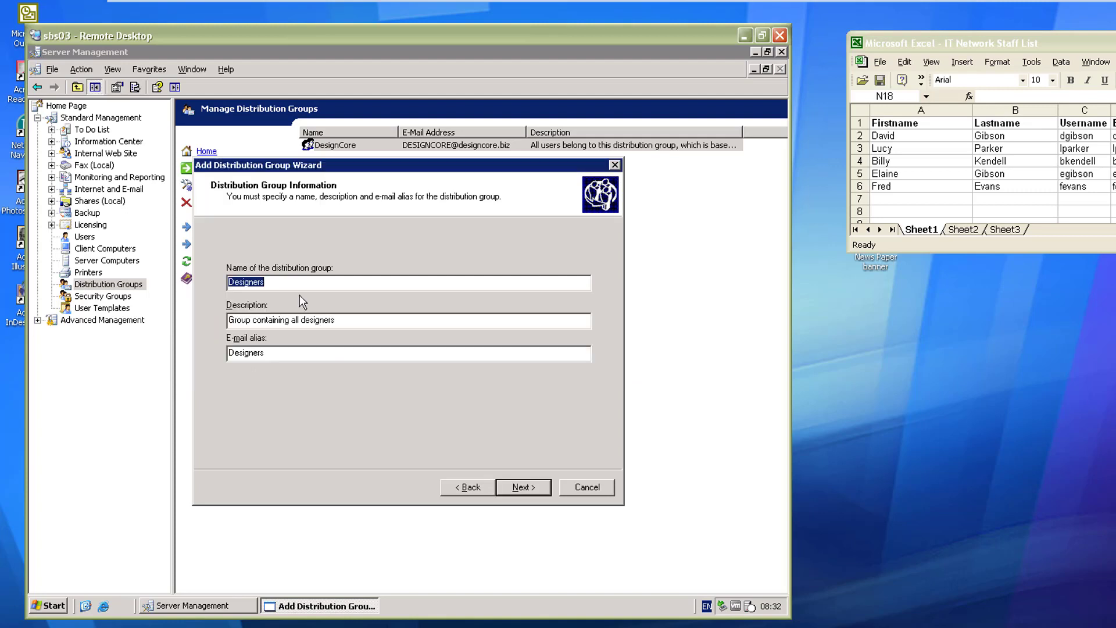
left_click(296, 287)
left_click_drag(299, 284, 153, 271)
left_click(305, 288)
left_click_drag(277, 284, 211, 287)
type("Graphical Desg")
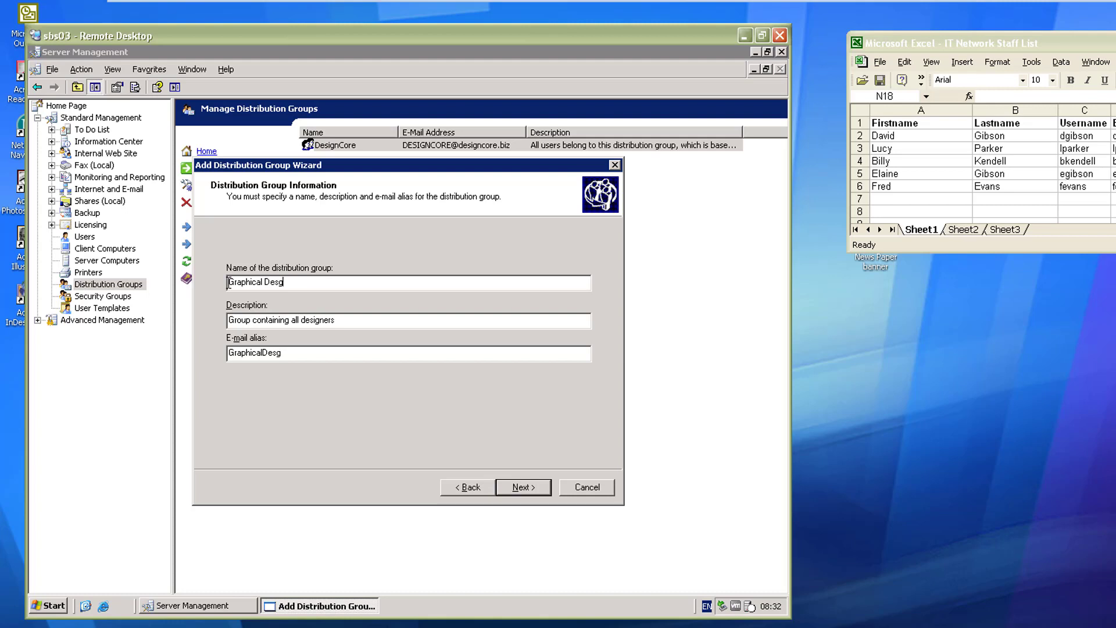
key("BackSpace")
key("BackSpace")
type("s")
key("BackSpace")
type("signers")
Step: Skip membership, keep <No Manager> and both group options checked, then finish the wizard
left_click(525, 488)
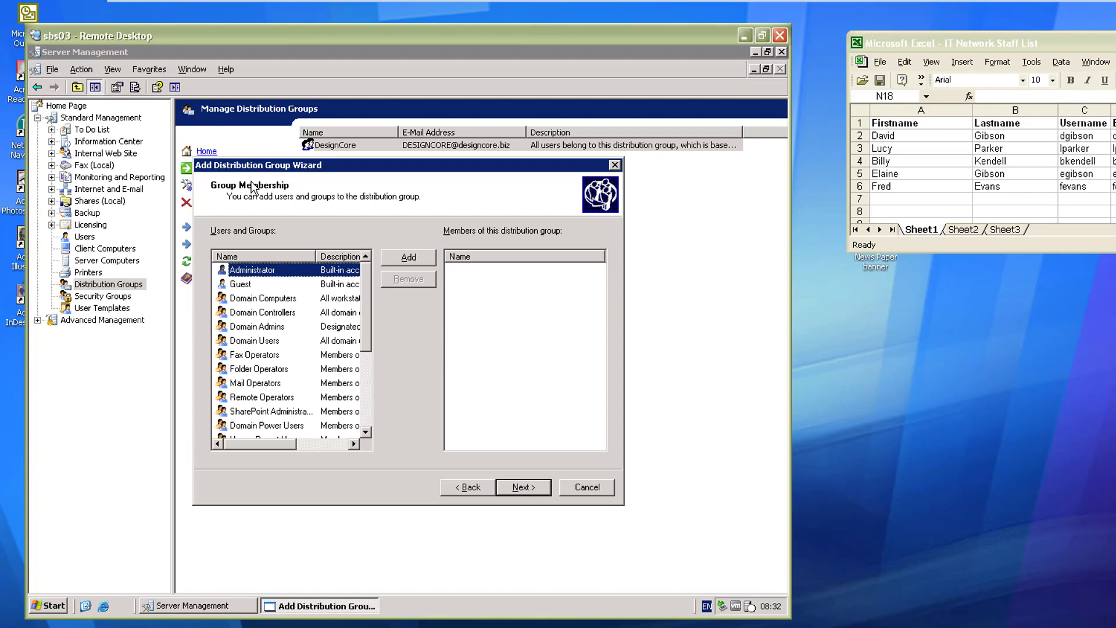
left_click(535, 490)
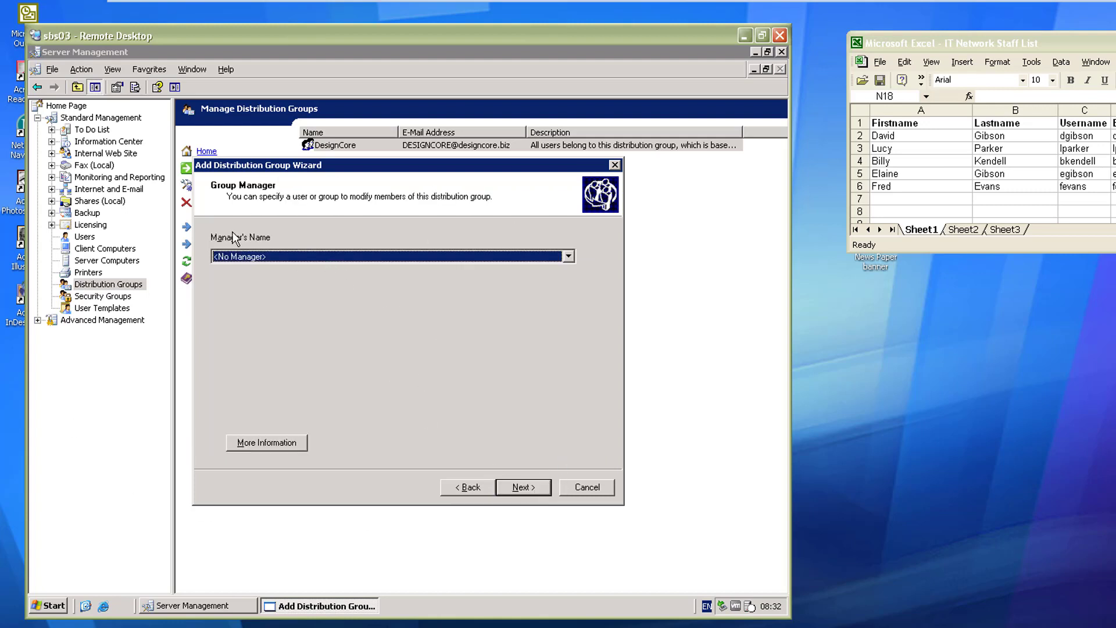
left_click(238, 250)
left_click(236, 257)
left_click(527, 486)
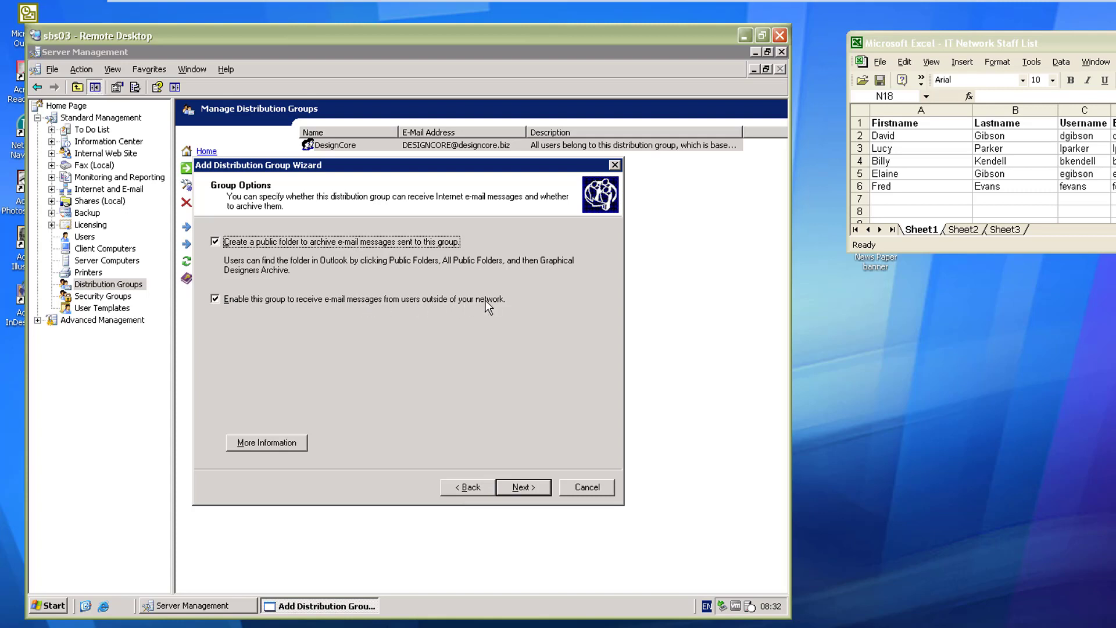
left_click(529, 487)
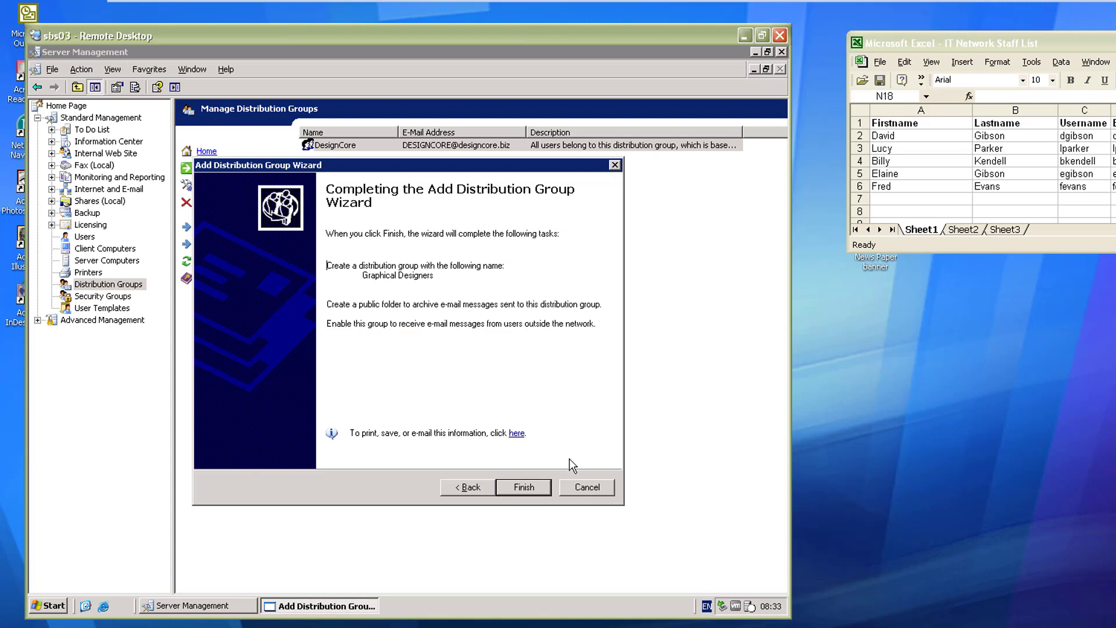
left_click(534, 492)
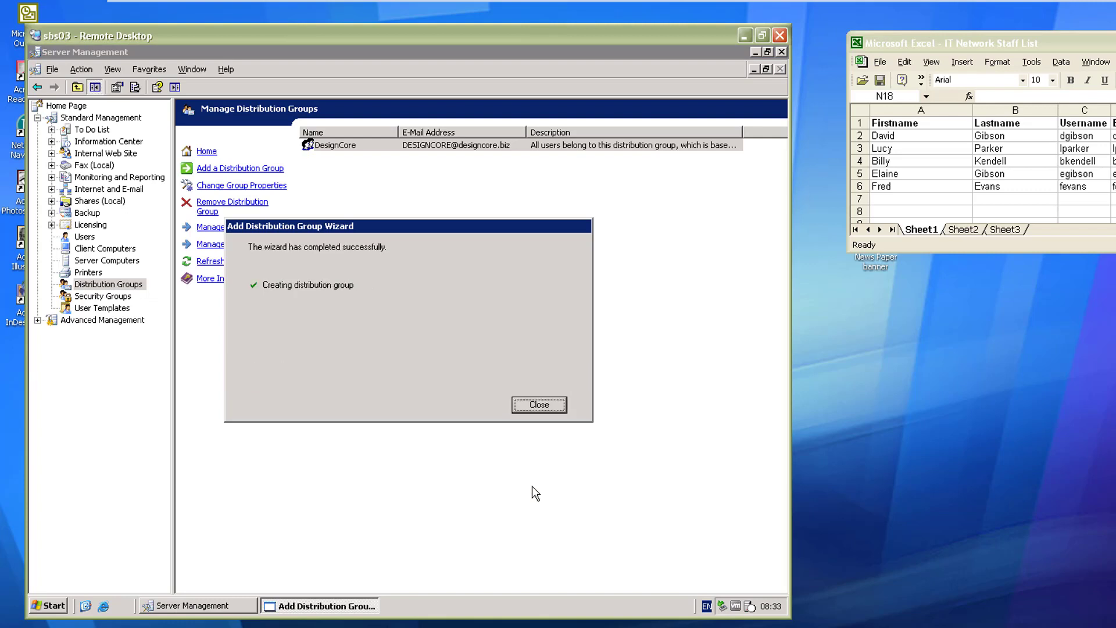
left_click(548, 410)
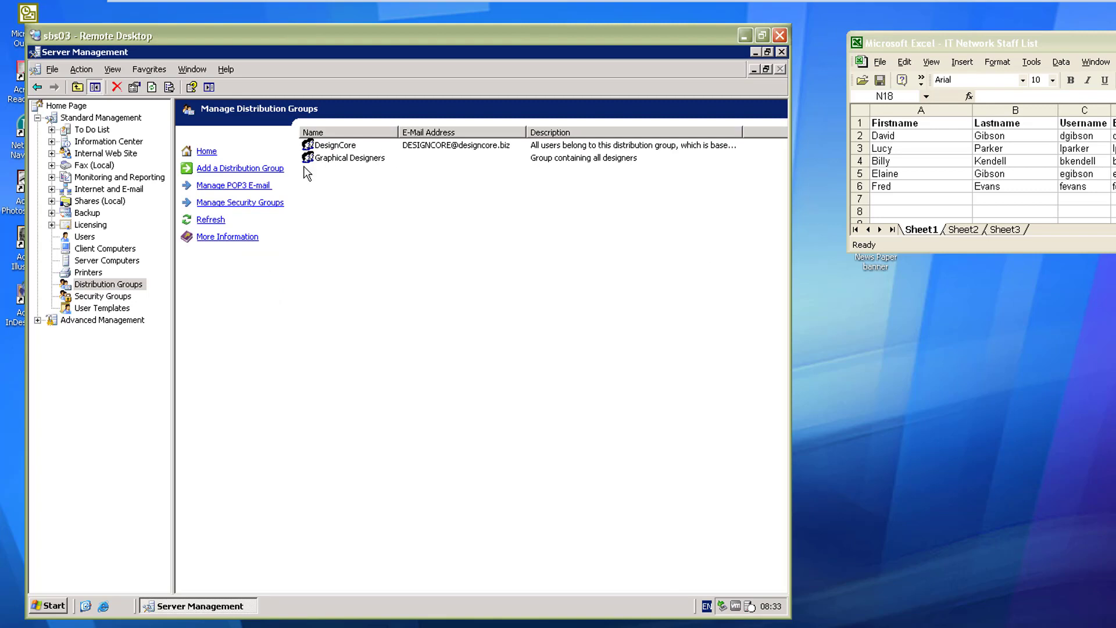
Step: Create group 'Accounts' described 'Group containing all staff that deal with accounts', keeping default settings
left_click(265, 169)
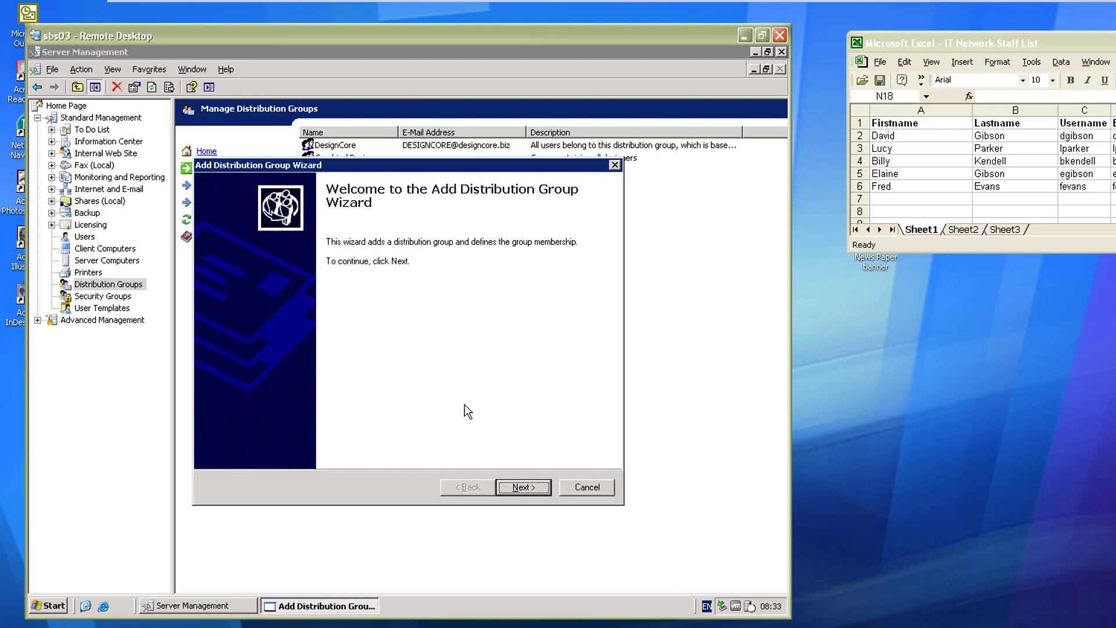
left_click(531, 486)
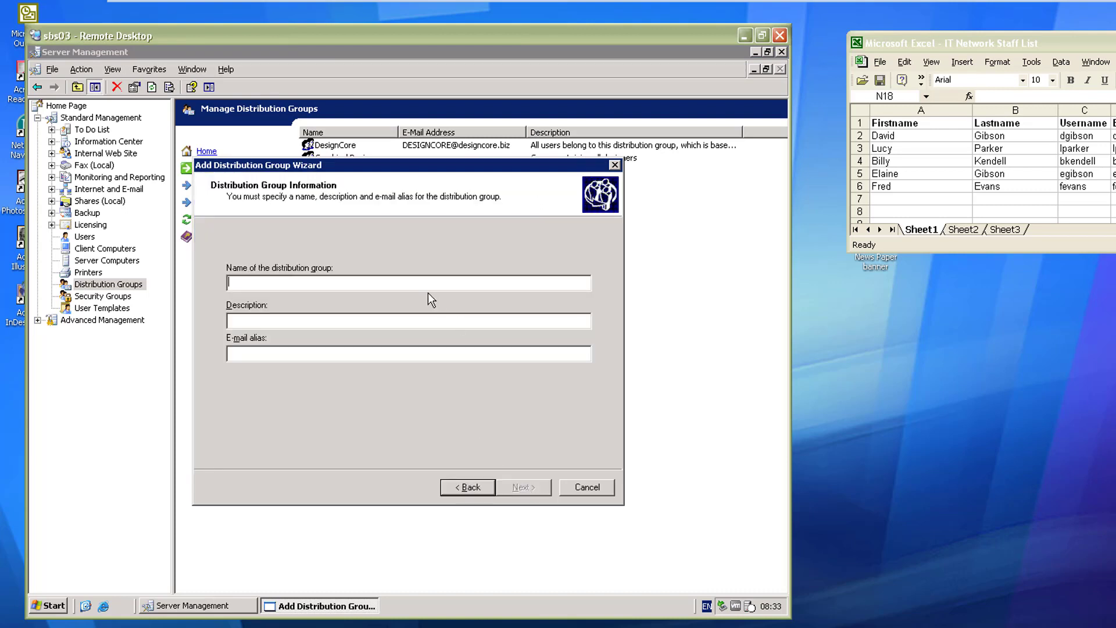
type("Accounts")
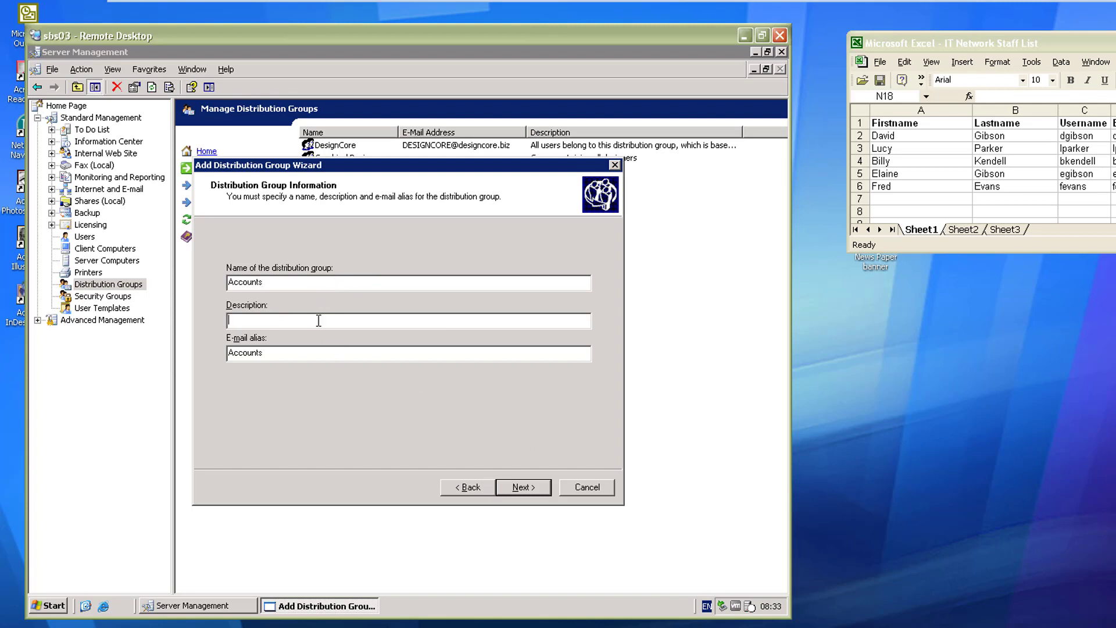
type("Group containing all staff that deal with acco")
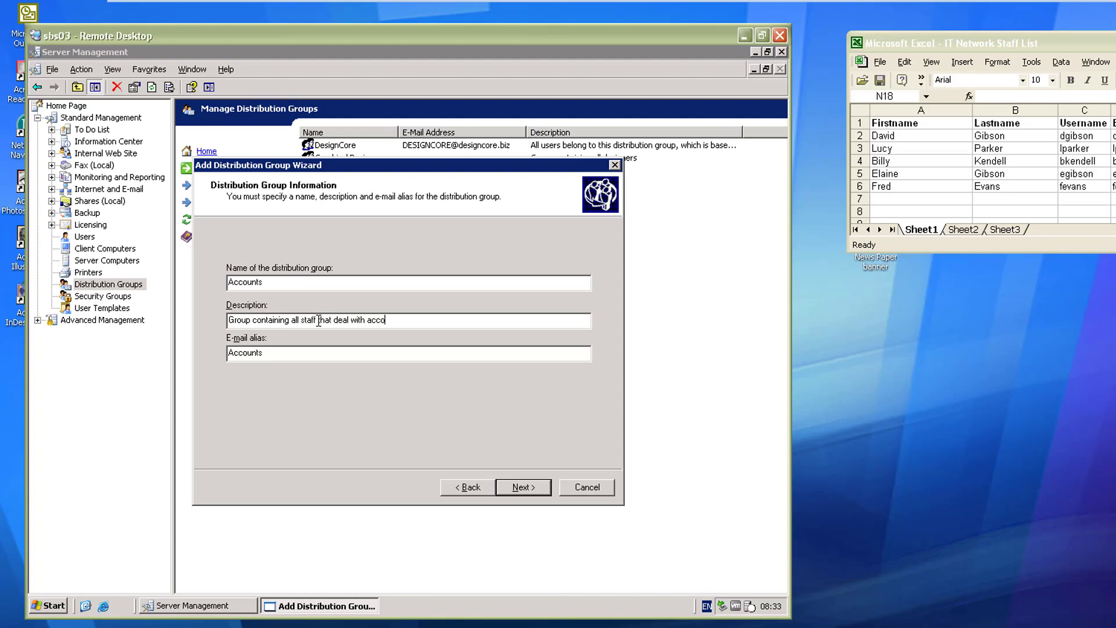
type("unts")
left_click(504, 489)
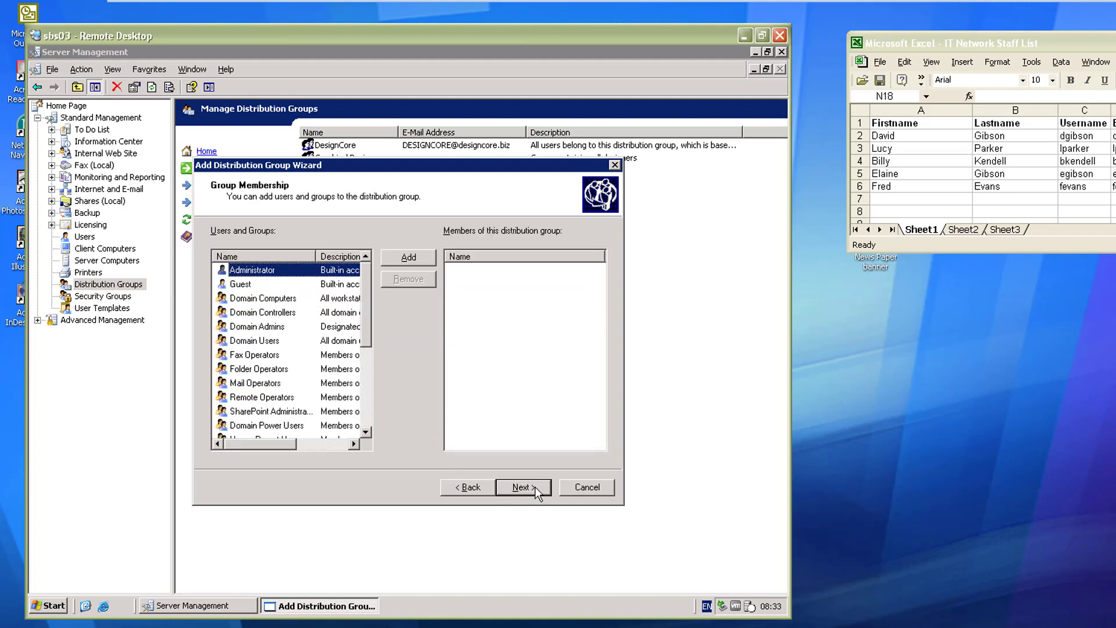
left_click(516, 487)
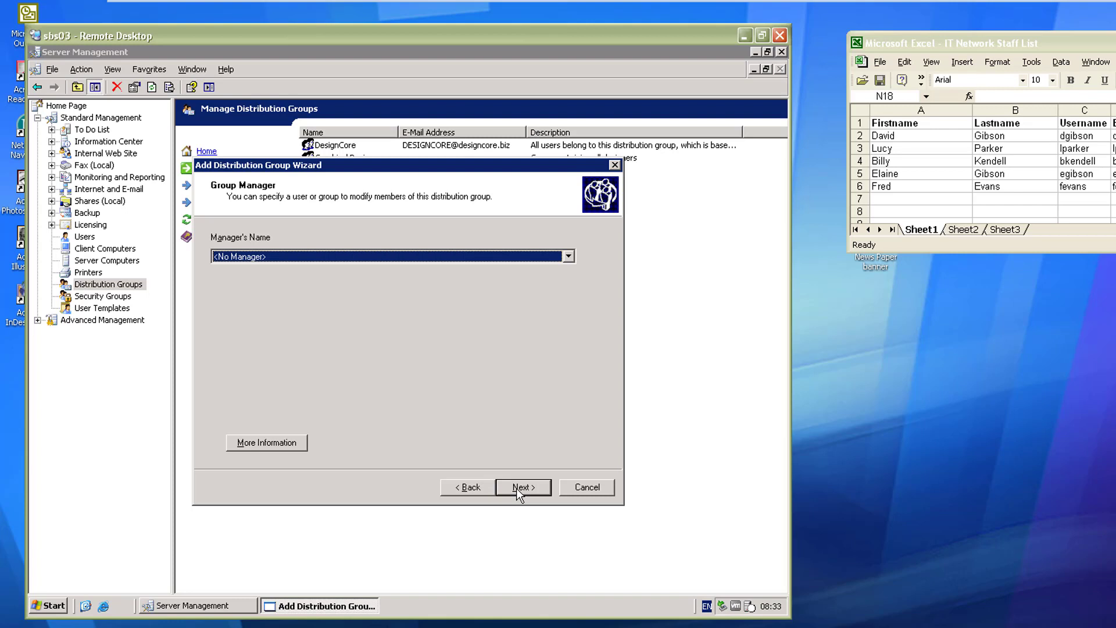
left_click(517, 487)
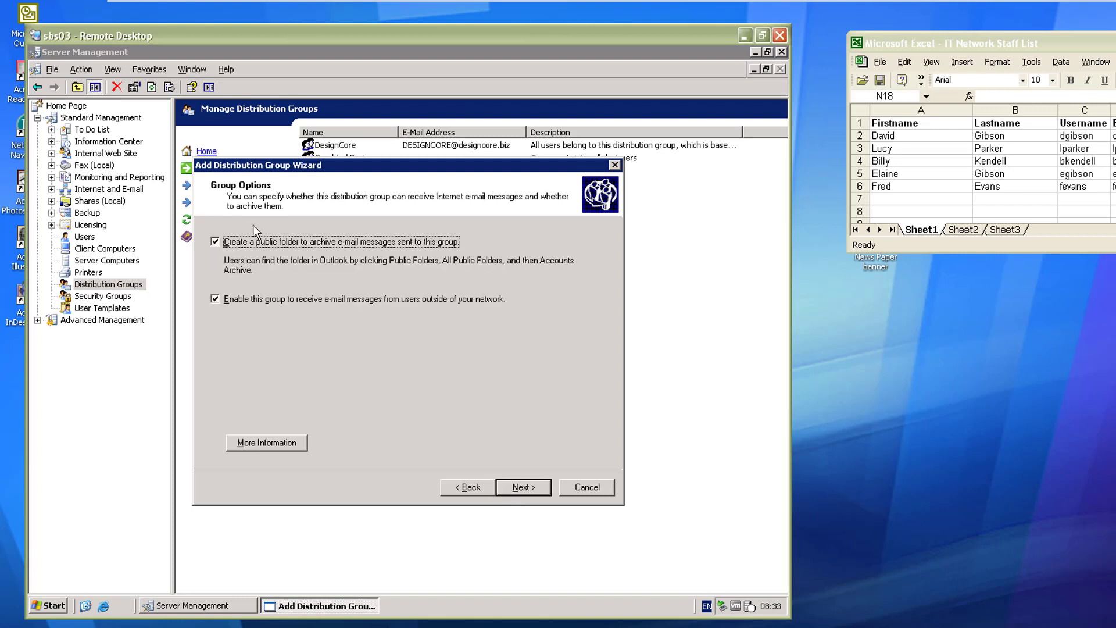
left_click(515, 490)
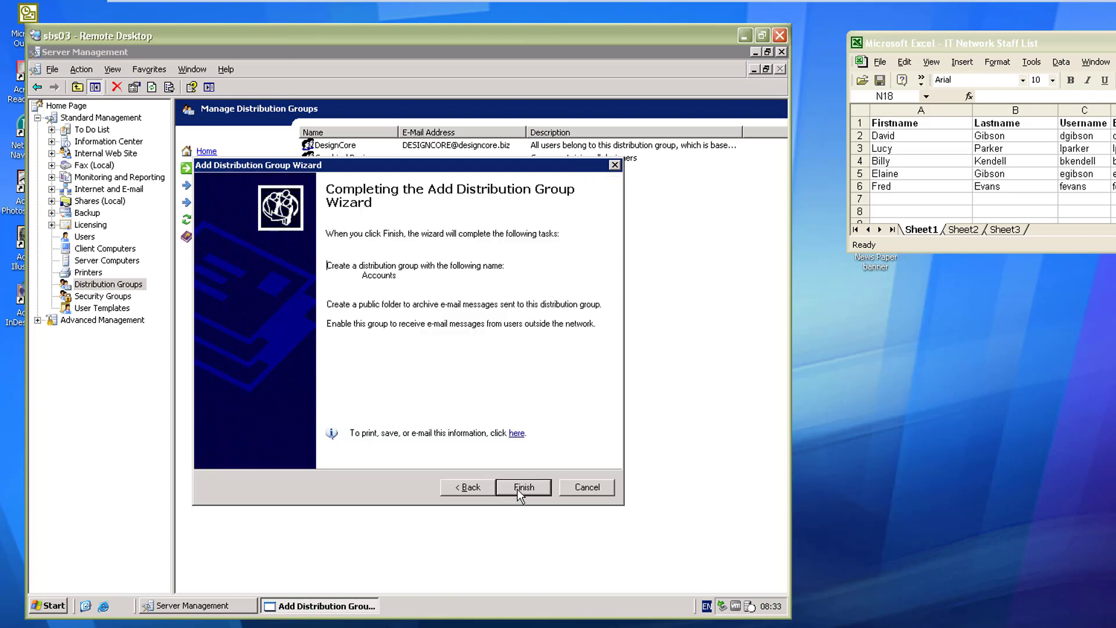
left_click(518, 490)
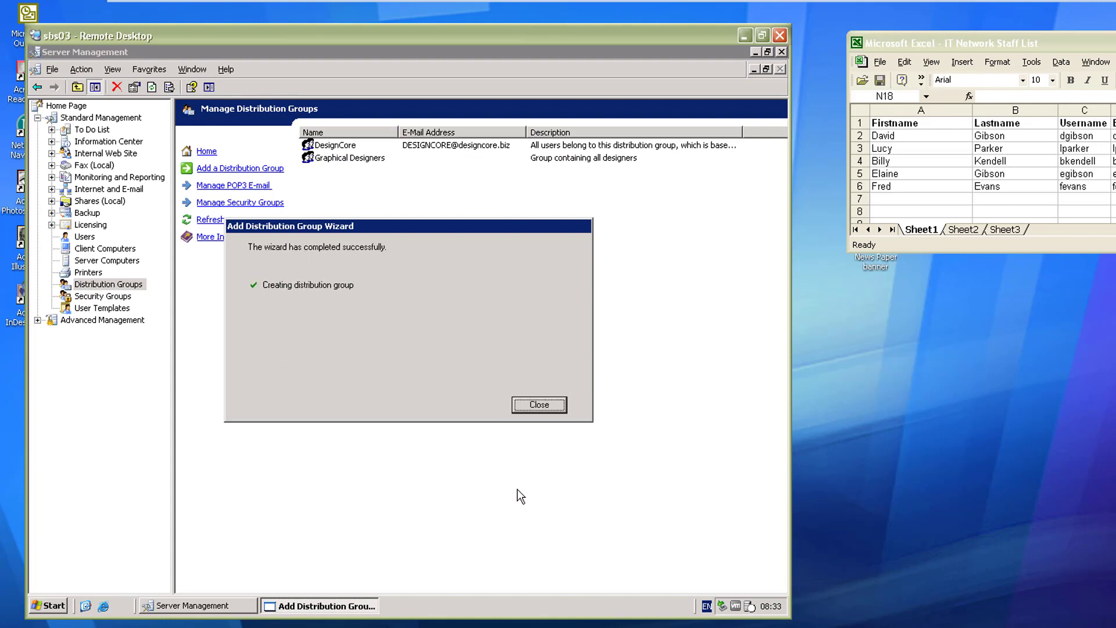
left_click(541, 408)
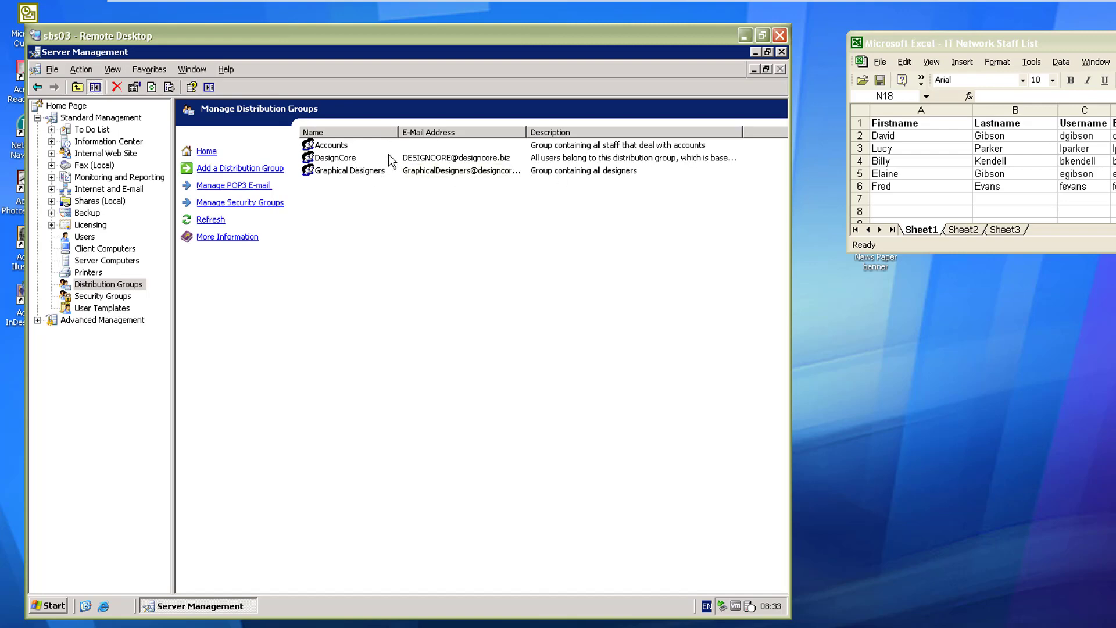
Step: Switch to Security Groups and start the Add Security Group wizard
left_click(98, 296)
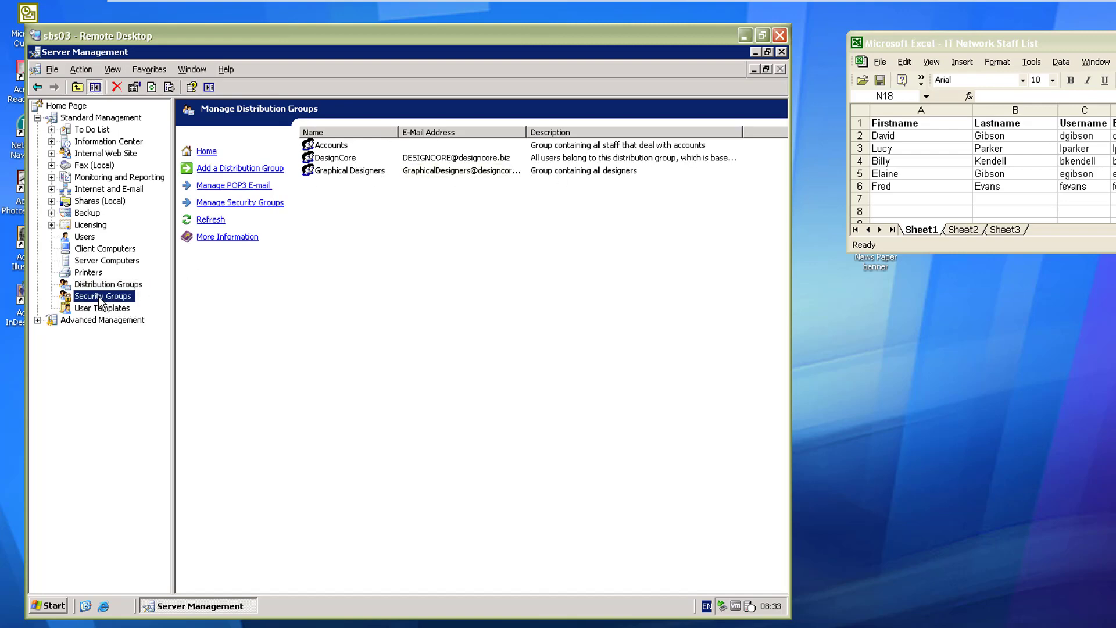
left_click(239, 169)
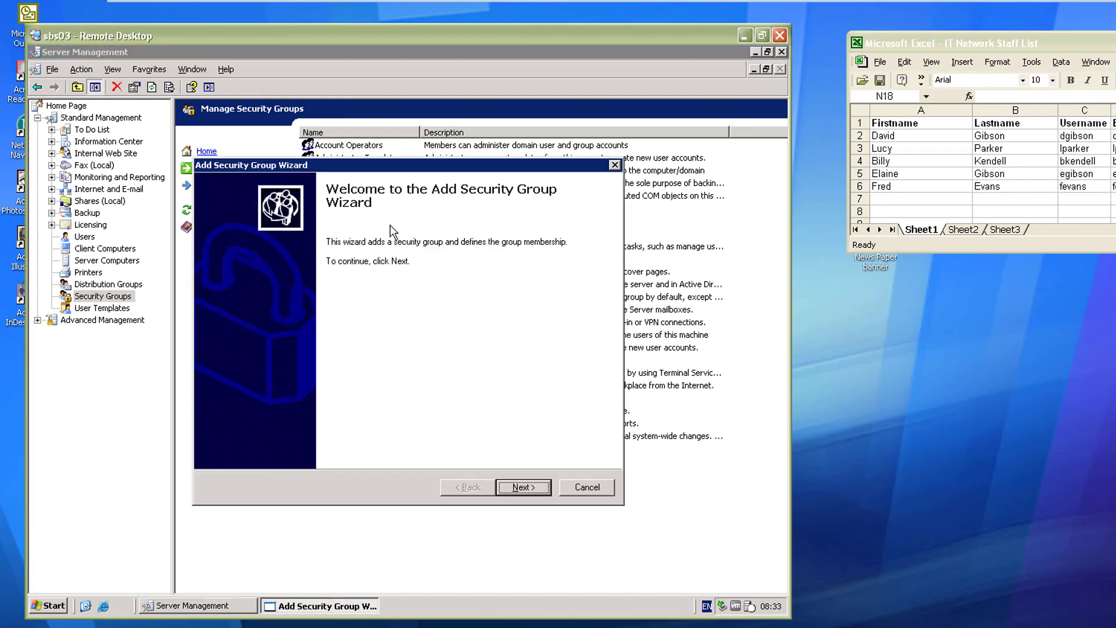
left_click(524, 488)
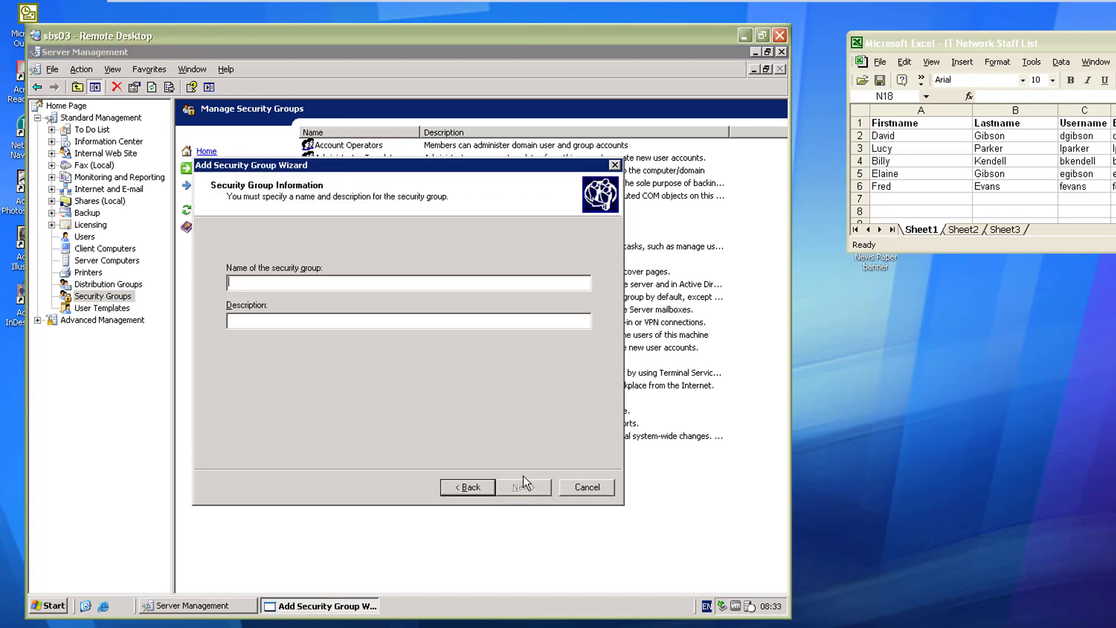
Step: Name it 'Management Staff', describe it as staff that manage the business, and finish
type("Marke")
key("BackSpace")
key("BackSpace")
key("BackSpace")
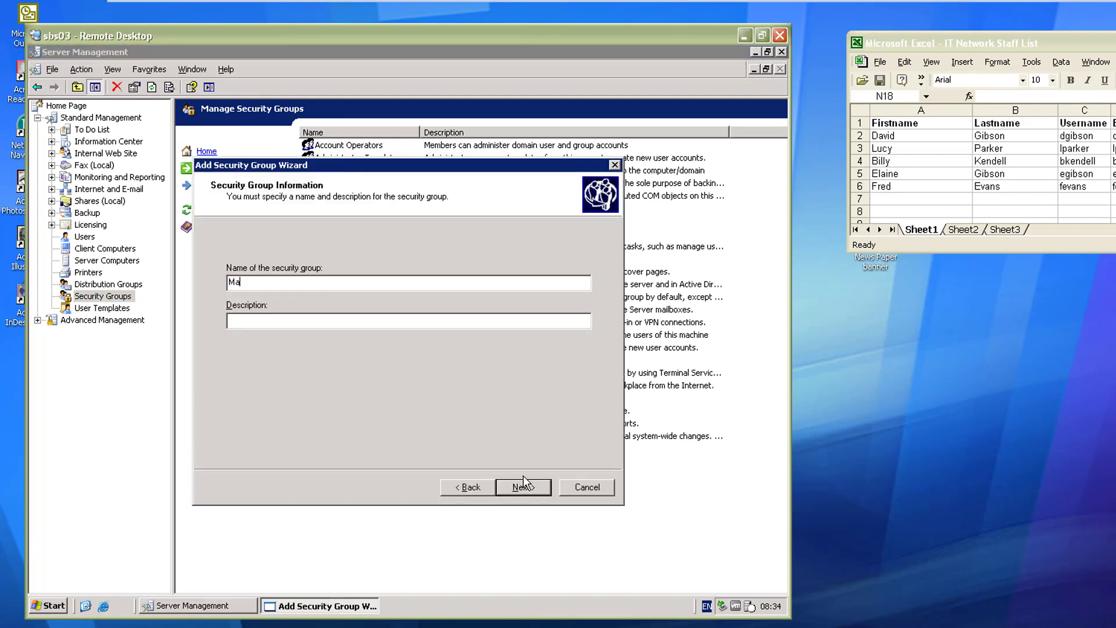
type("nagement StaffStaff the manage the cu")
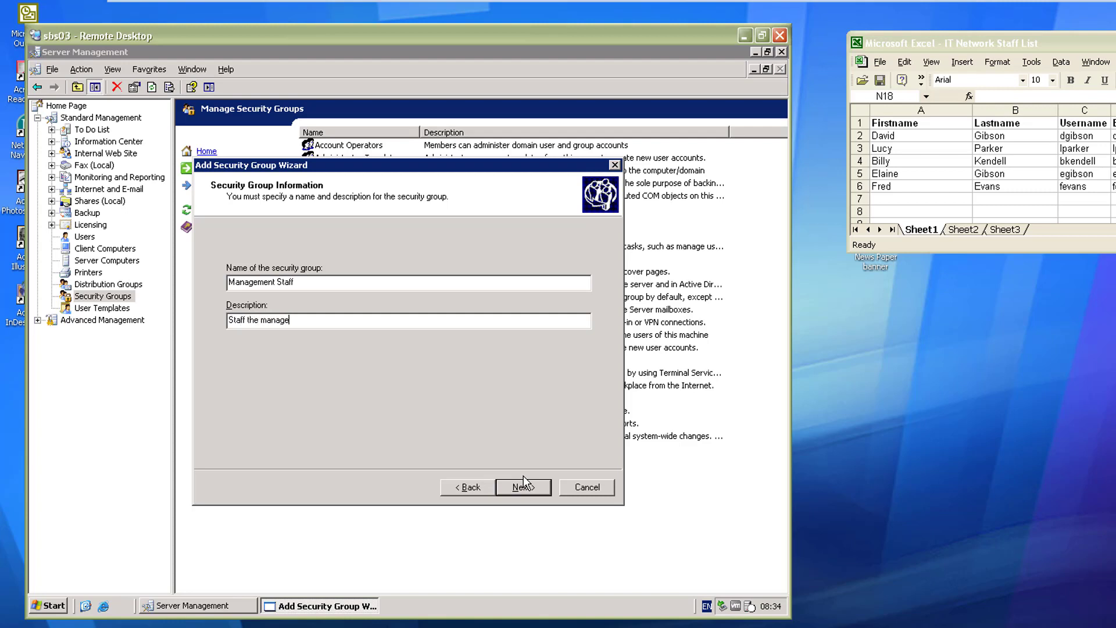
key("BackSpace")
key("BackSpace")
type("business")
left_click(524, 486)
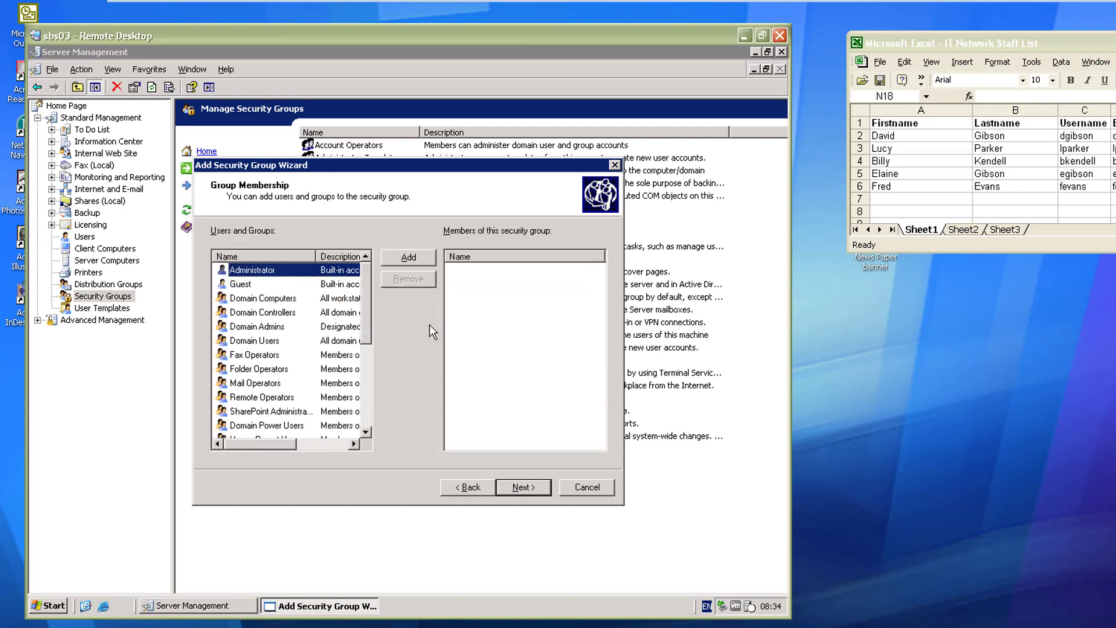
left_click(527, 489)
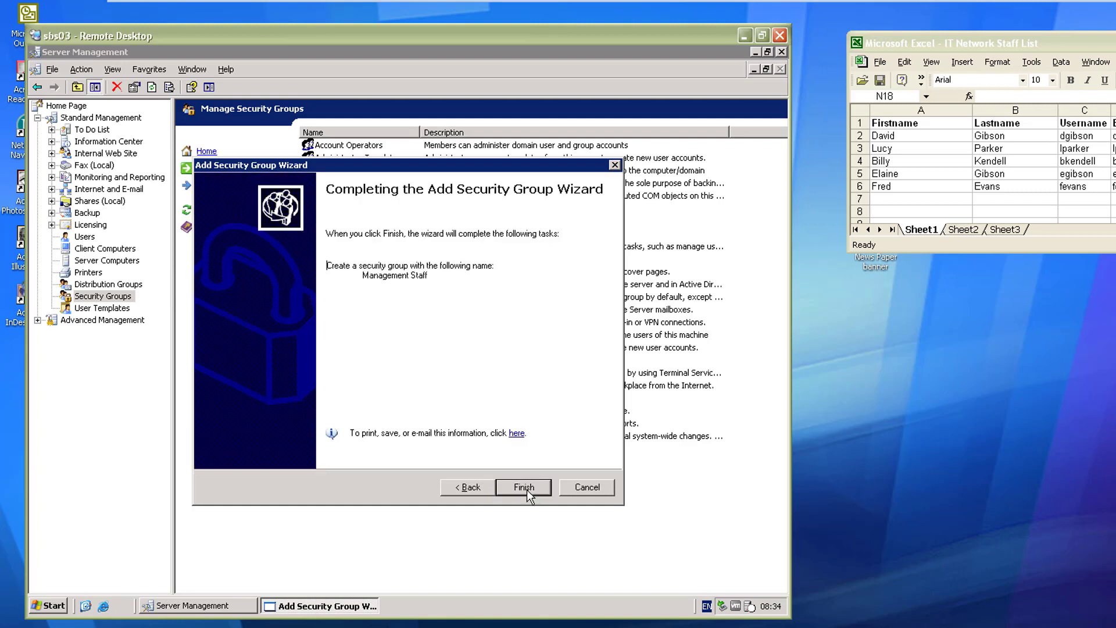
left_click(527, 490)
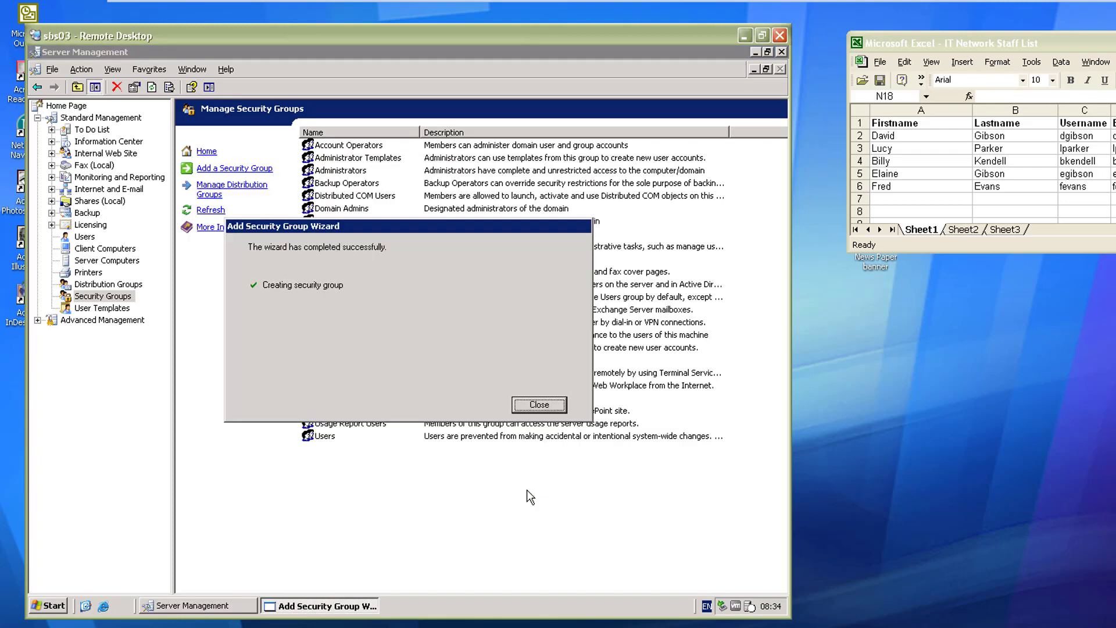
Step: Open the Designers user template's properties and view its Member Of list
left_click(541, 404)
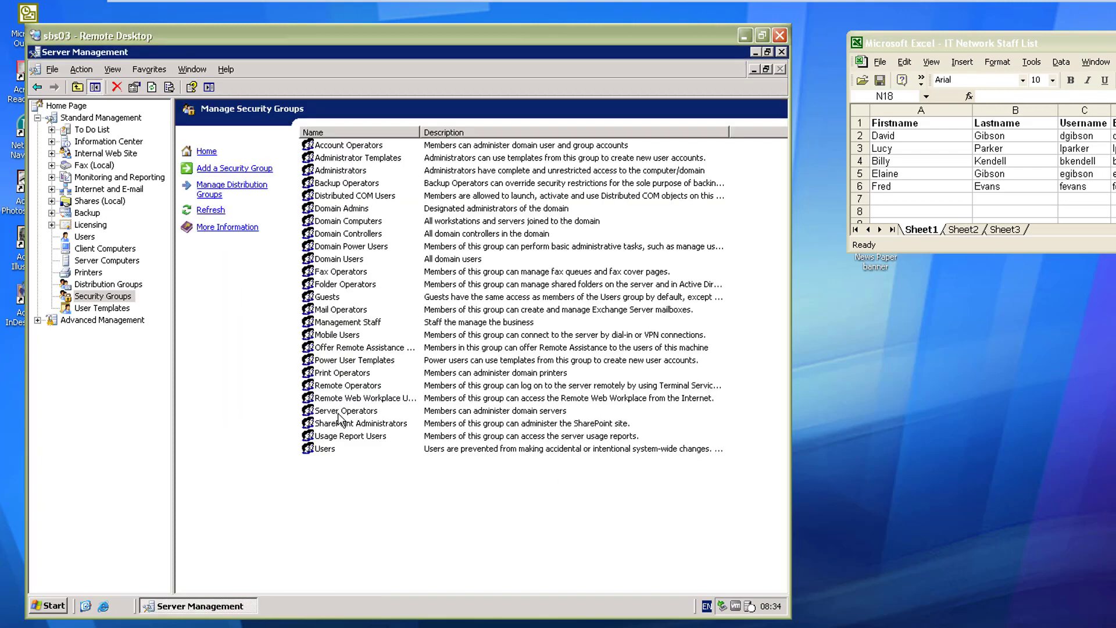
left_click(108, 309)
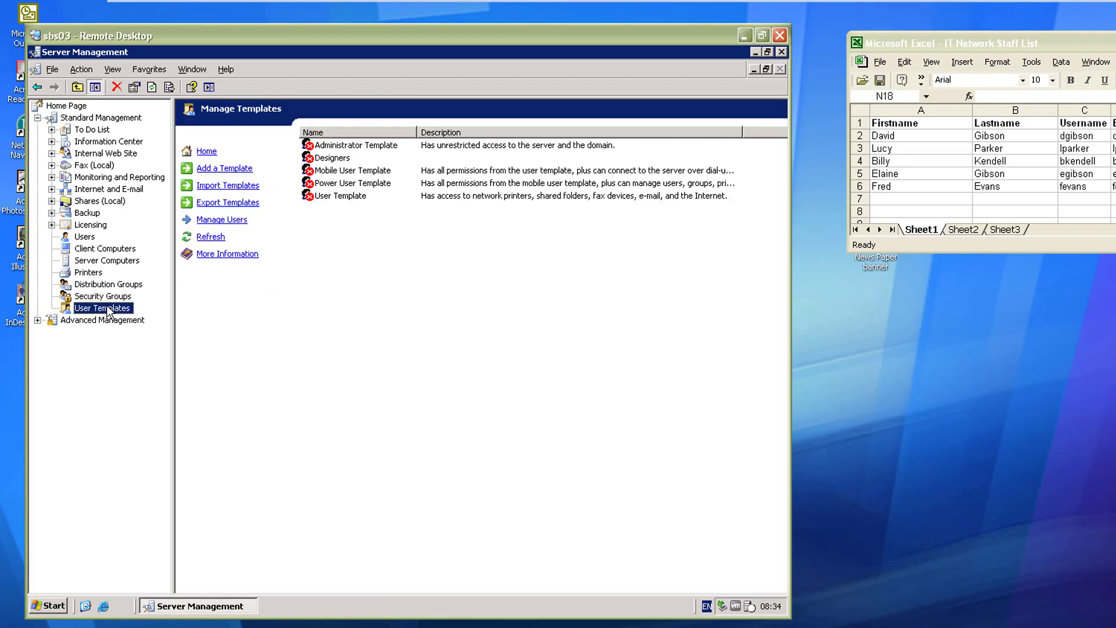
left_click(342, 161)
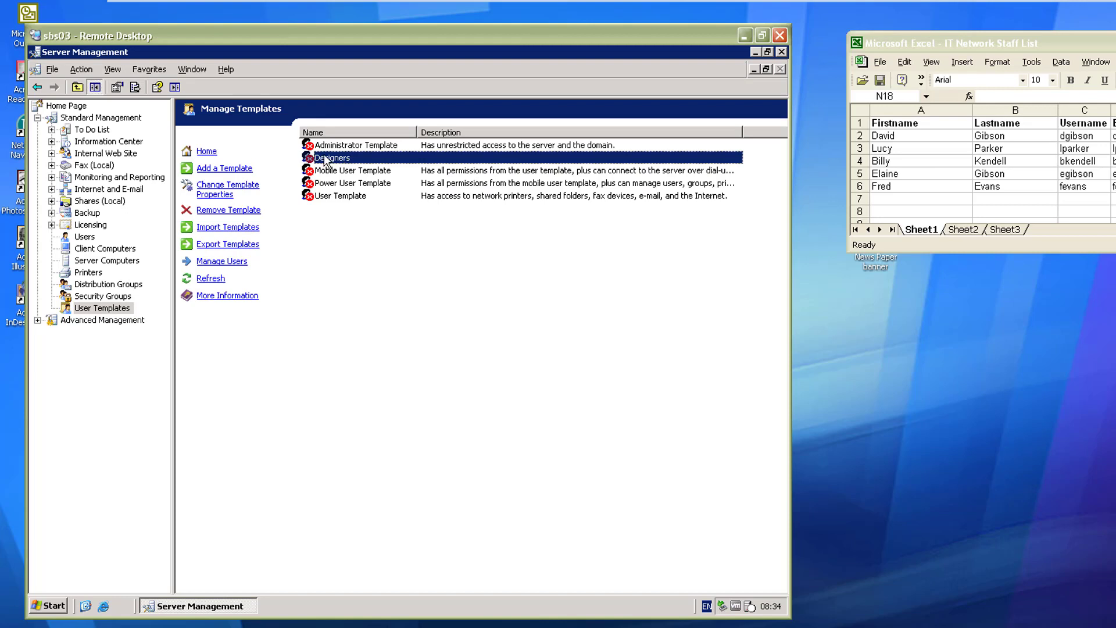
double_click(326, 159)
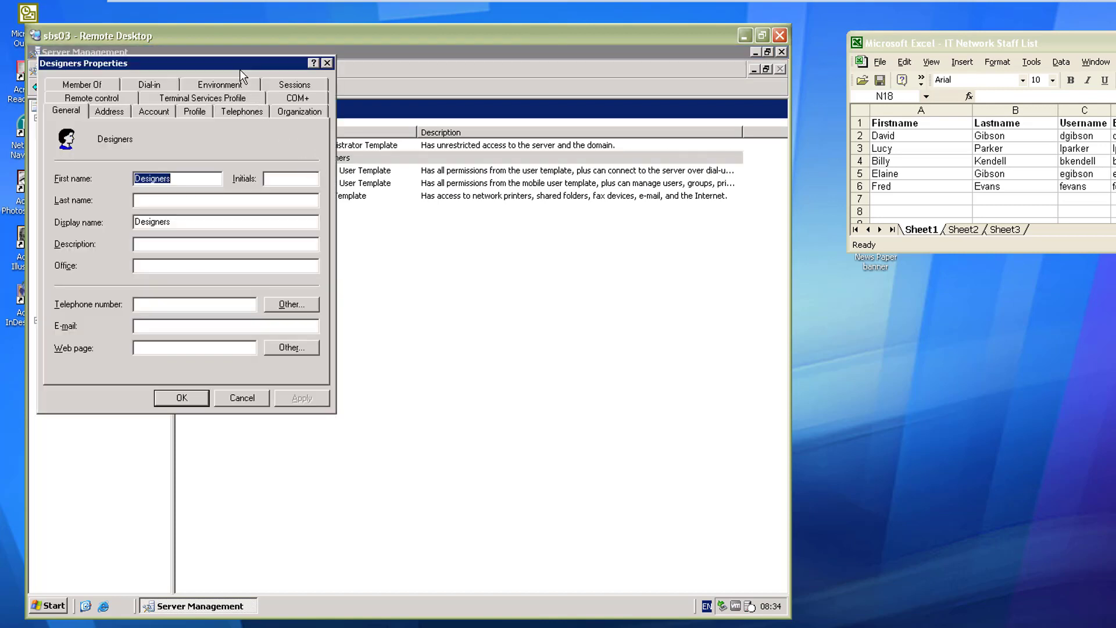
left_click_drag(240, 70, 518, 207)
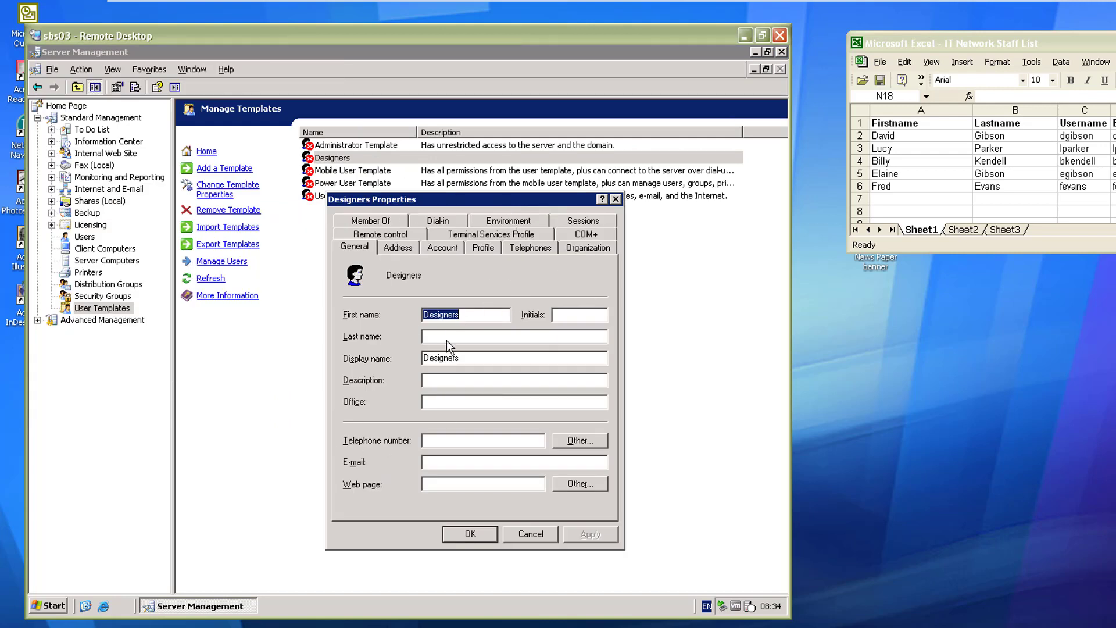
left_click(372, 222)
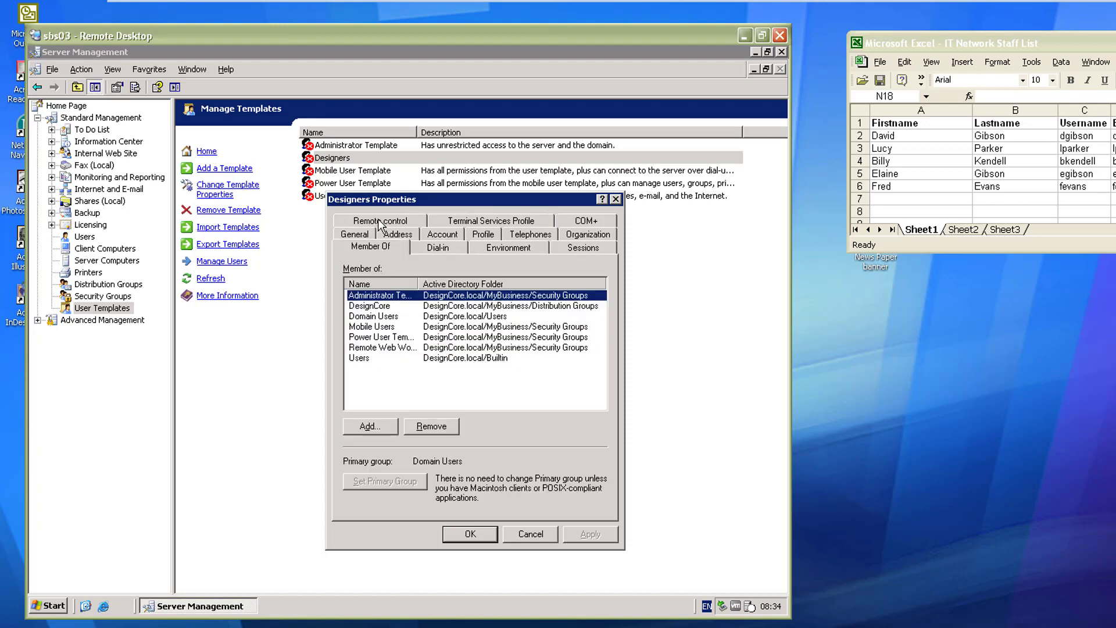
left_click(376, 320)
left_click_drag(418, 284, 484, 289)
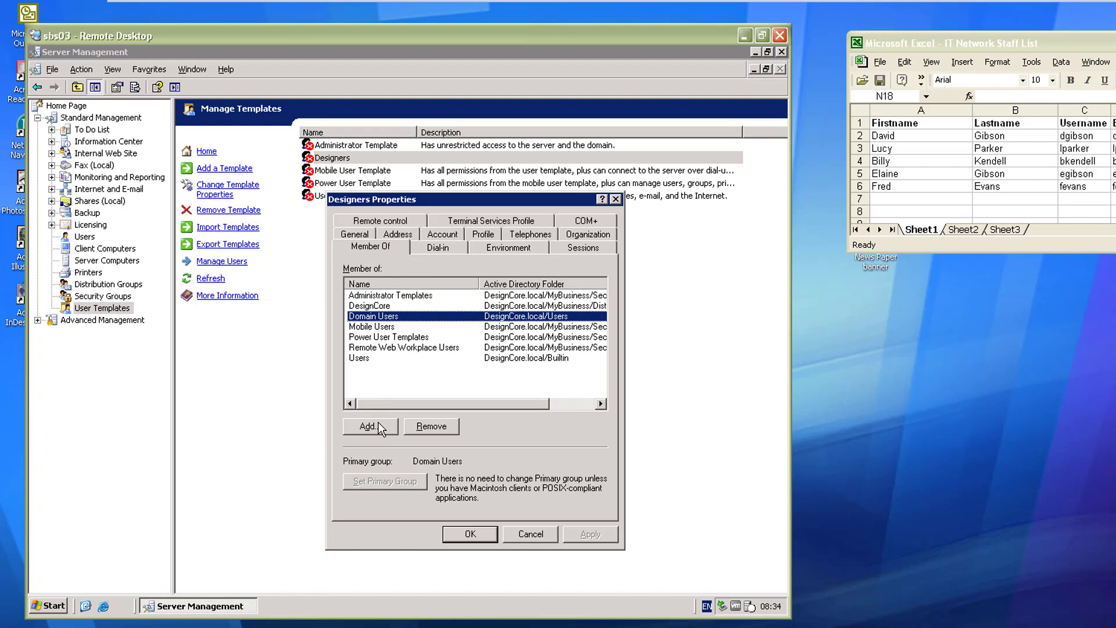
Step: Add Graphical Designers to the template's group memberships and save the properties
left_click(378, 426)
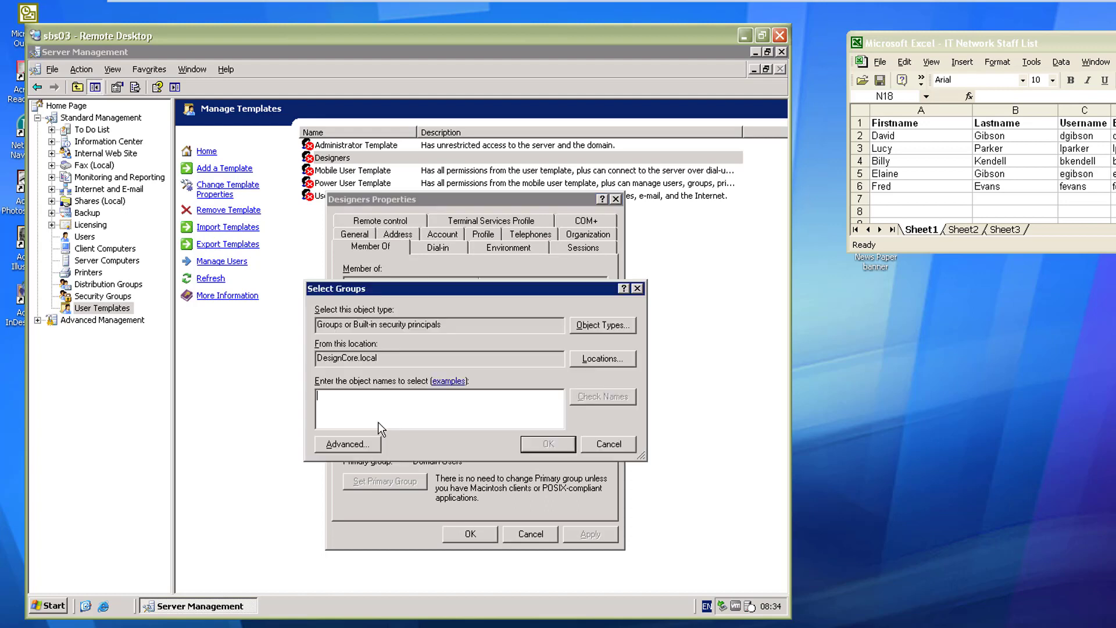
type("Graphical Designers")
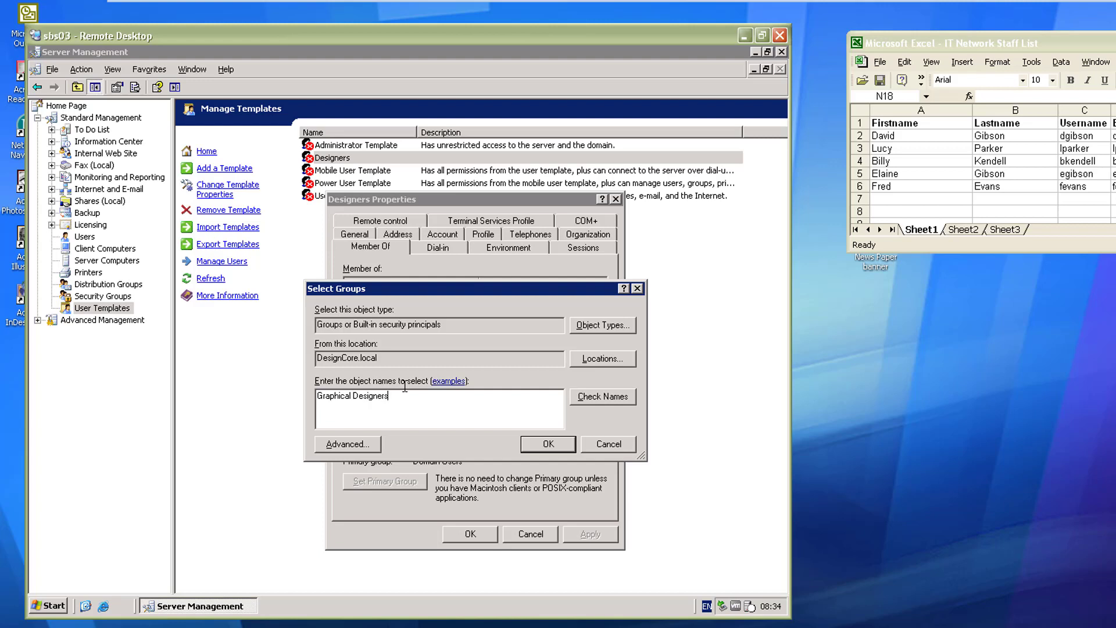
left_click(581, 397)
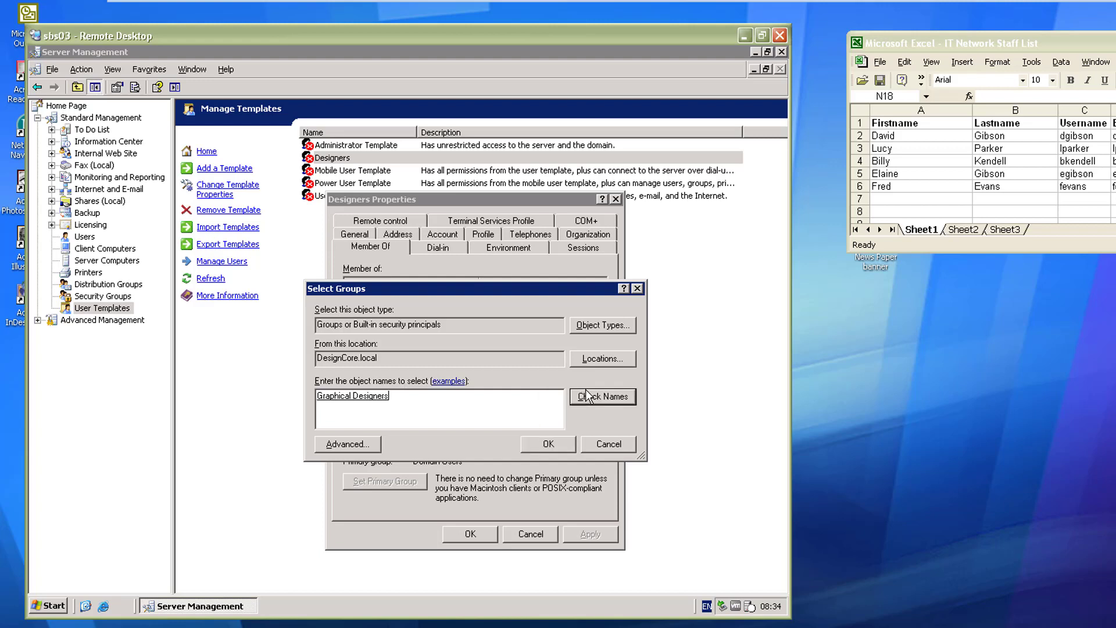
left_click(546, 448)
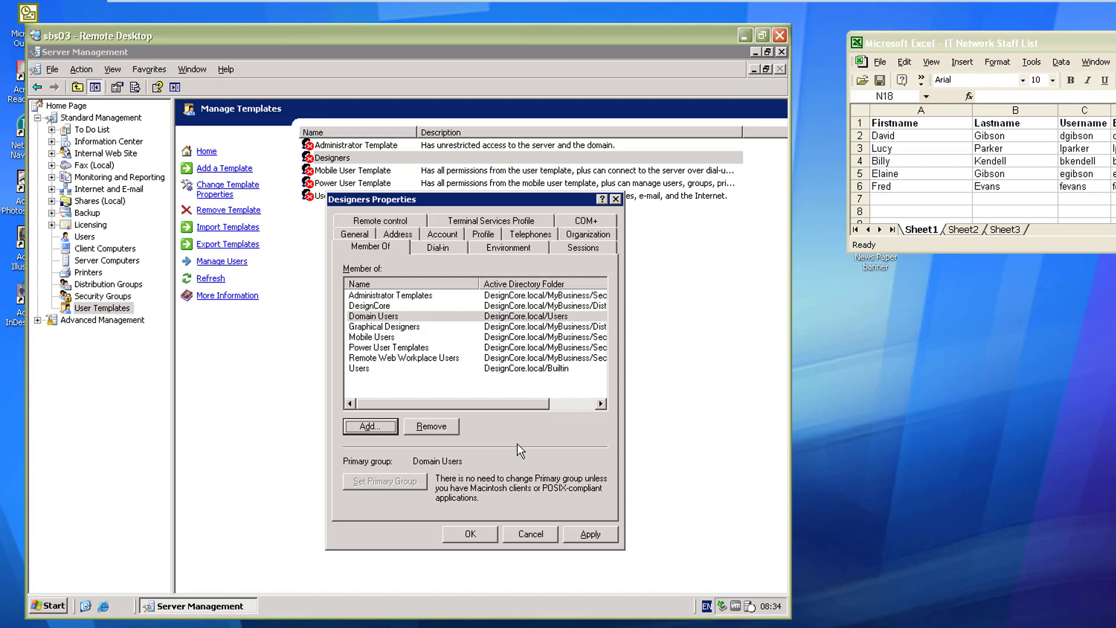
left_click(473, 532)
left_click(367, 283)
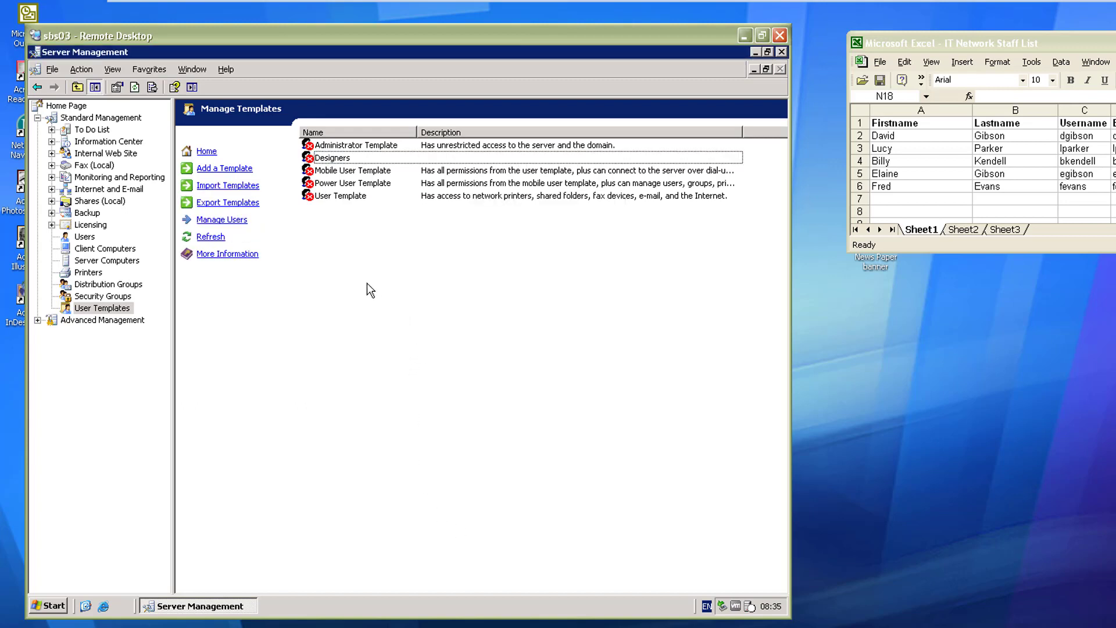
Step: Start a user template named Management Staff and add the Management Staff security group
left_click(234, 170)
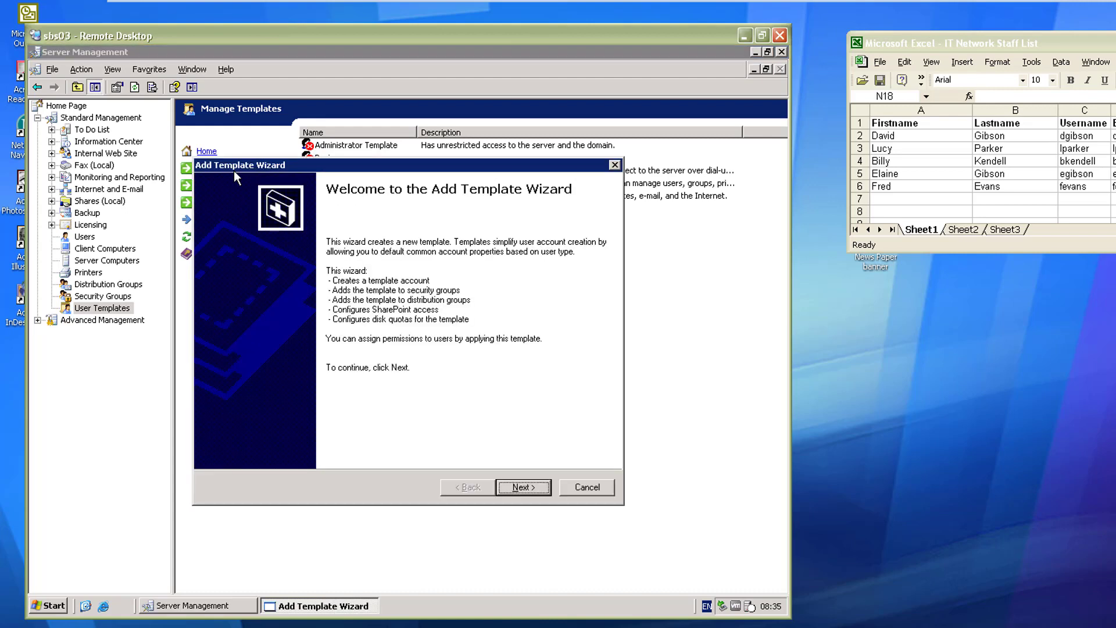
left_click(539, 487)
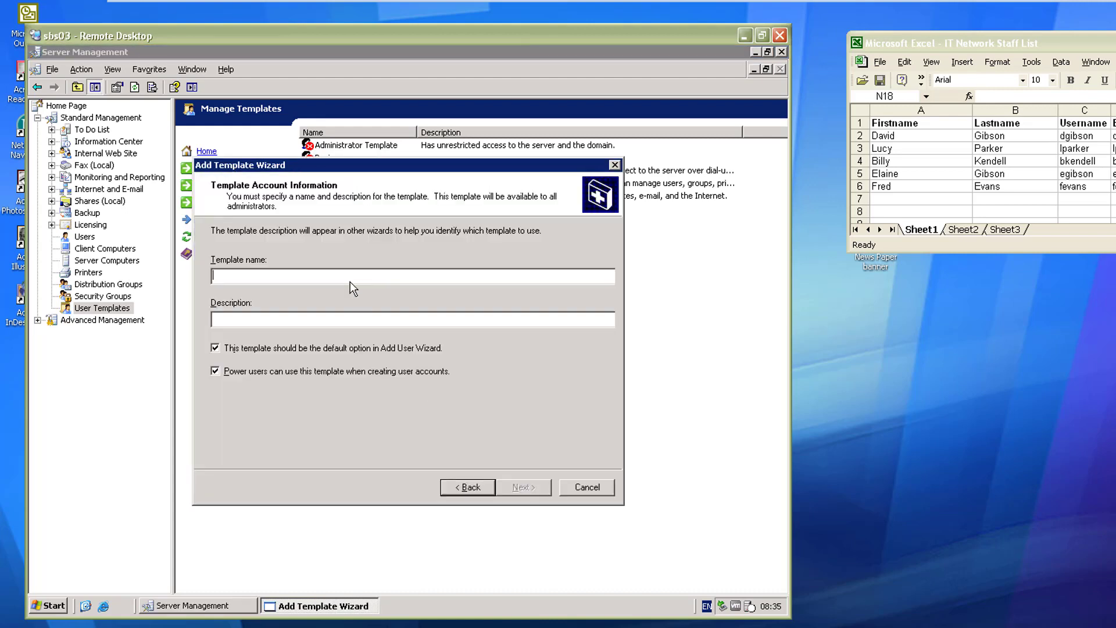
type("Management Staff")
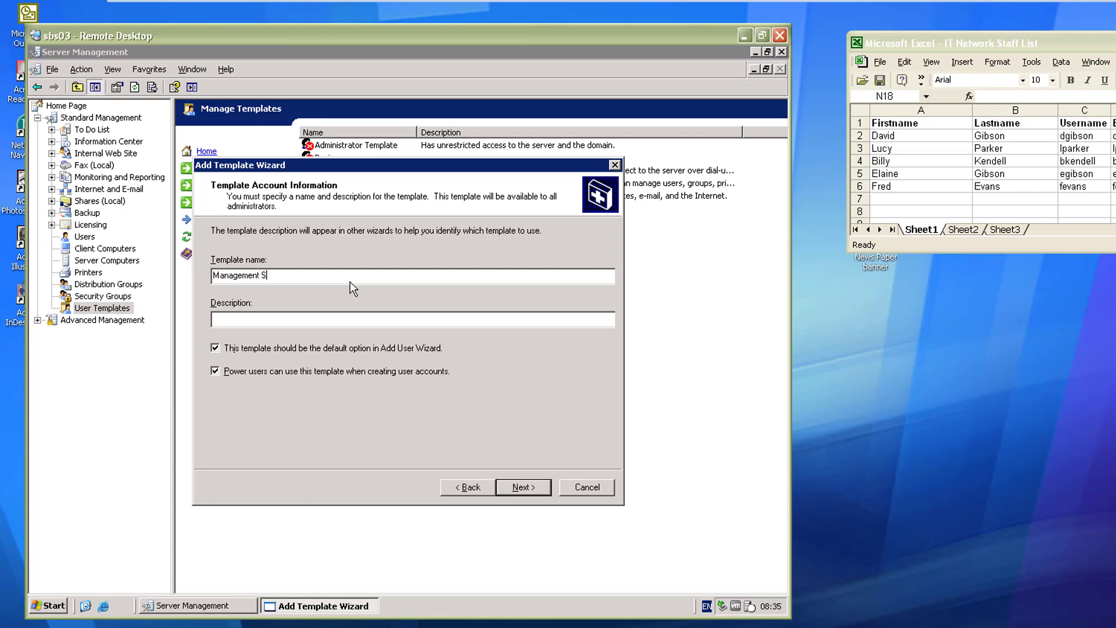
left_click(542, 492)
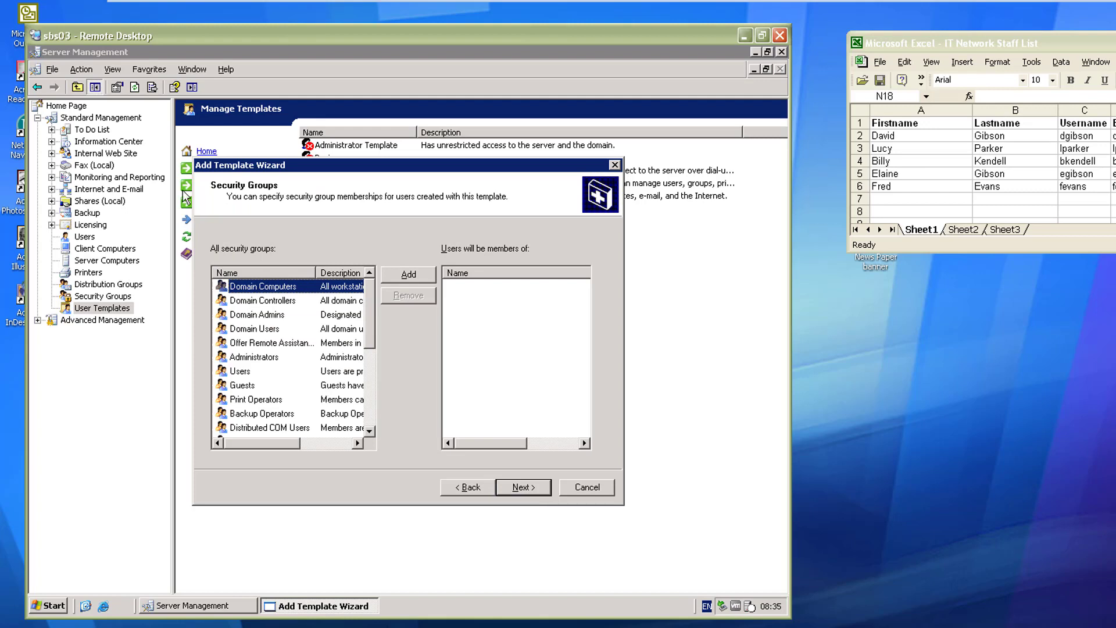
scroll(259, 397, "down", 2)
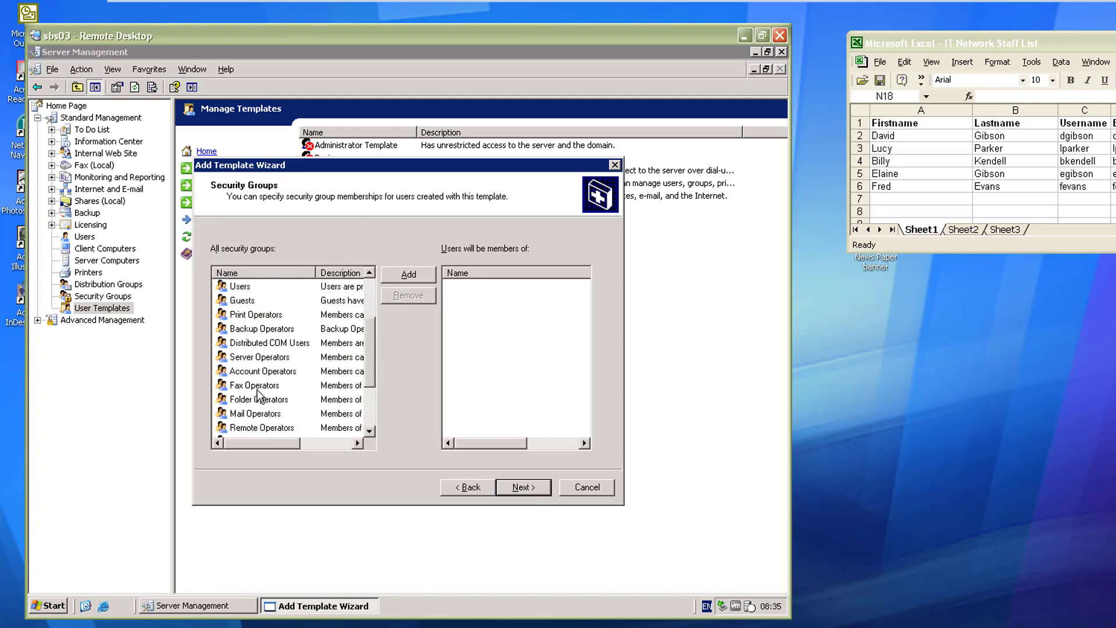
scroll(259, 397, "down", 2)
left_click(262, 427)
left_click(401, 277)
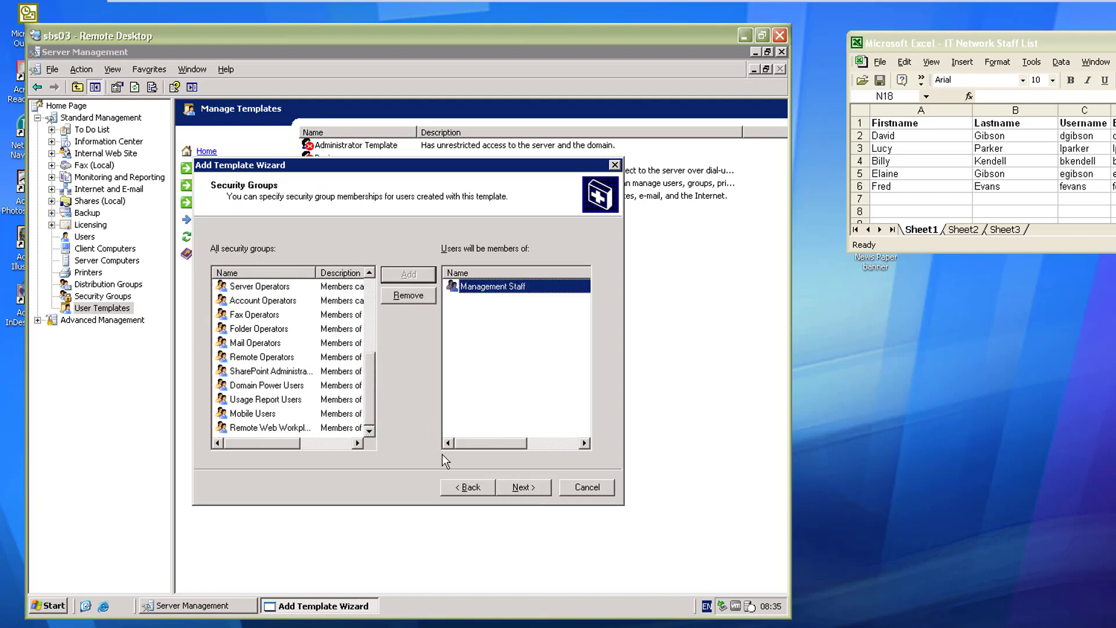
left_click(530, 492)
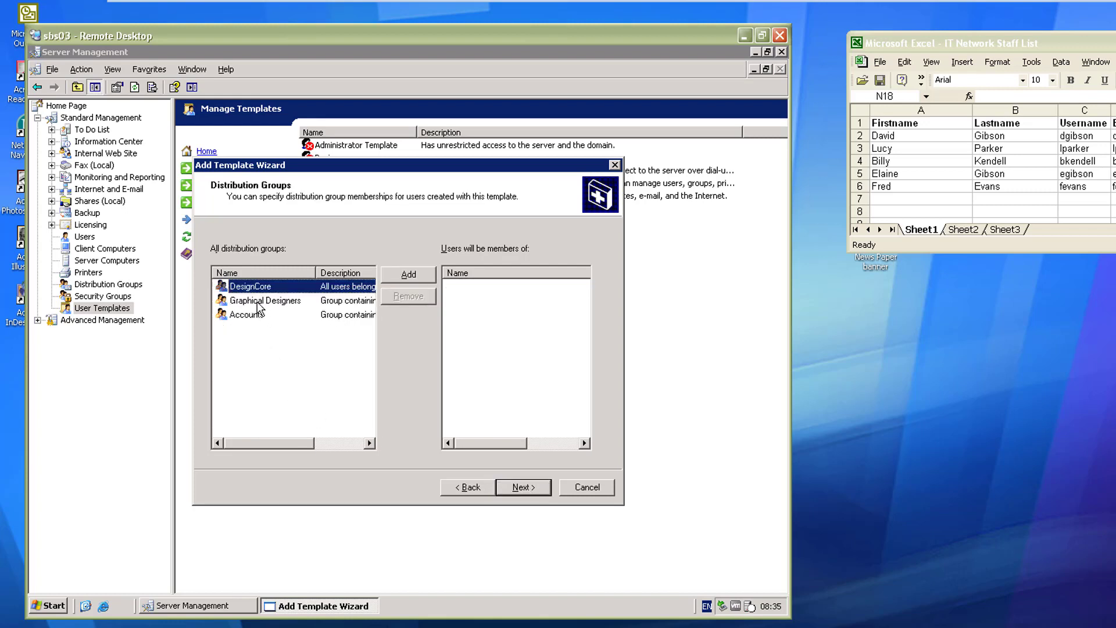
Step: Add DesignCore and Accounts as distribution groups and grant Web Designer SharePoint access
left_click(244, 316, "ctrl")
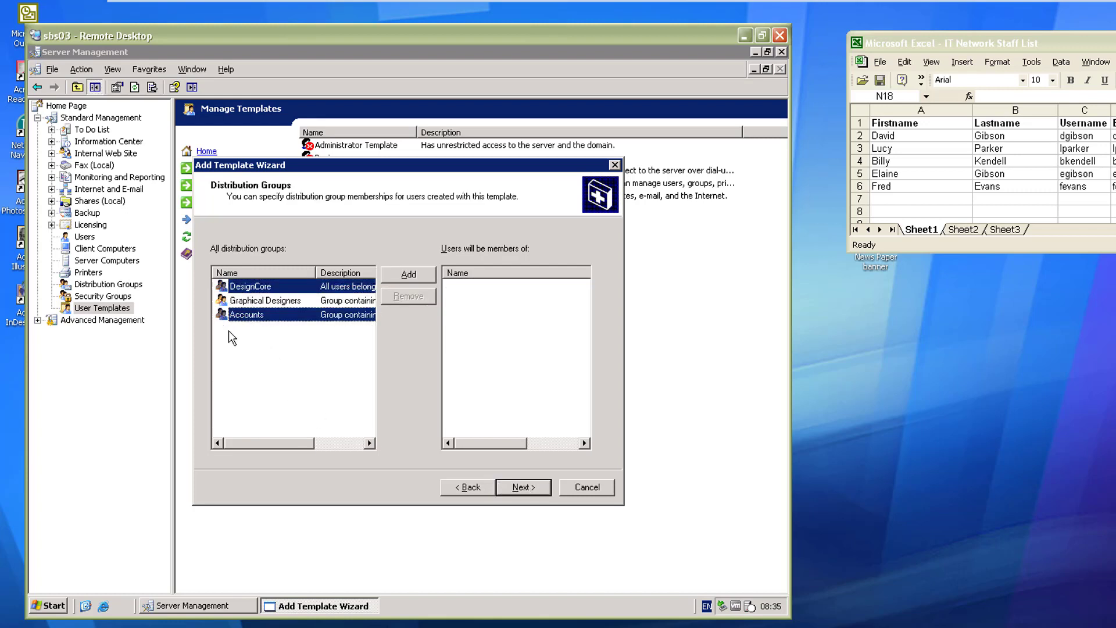
left_click(409, 278)
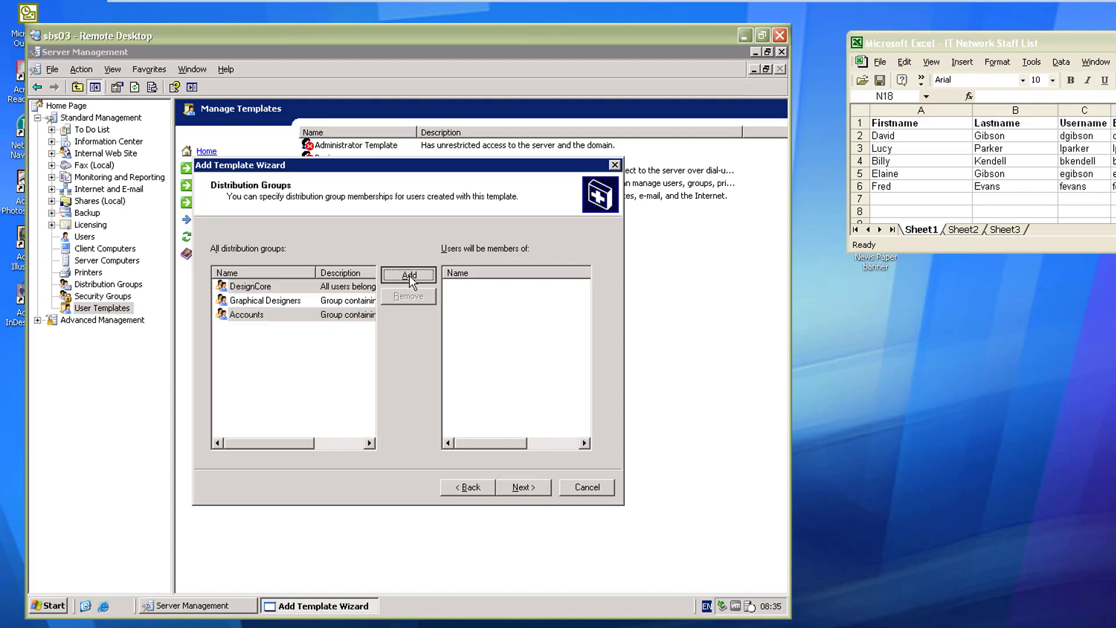
left_click(505, 488)
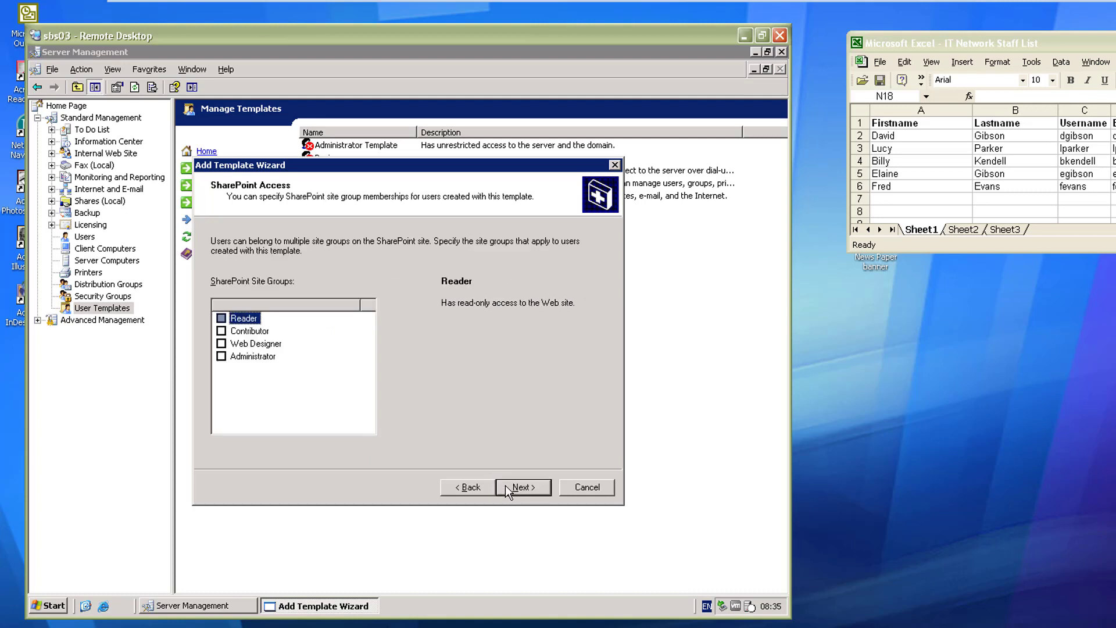
left_click(222, 343)
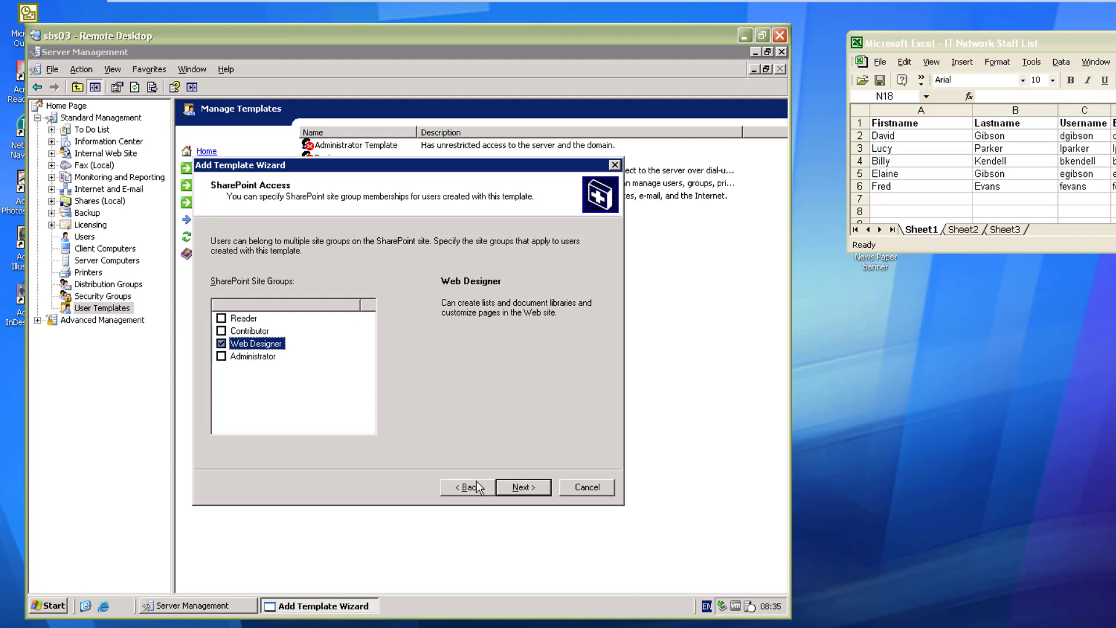
left_click(517, 488)
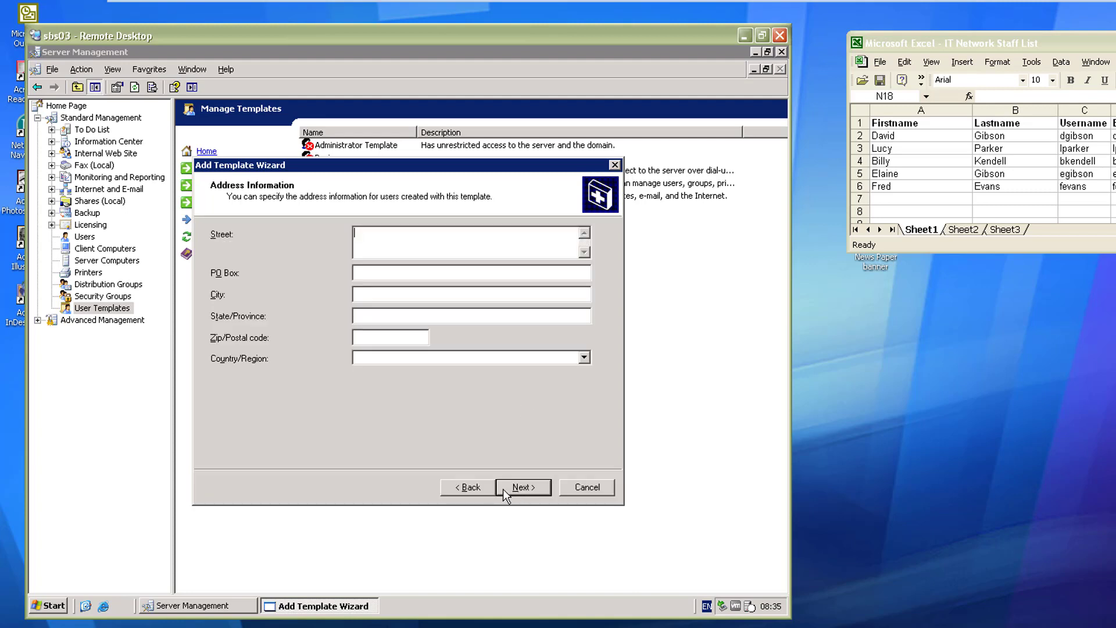
left_click(535, 487)
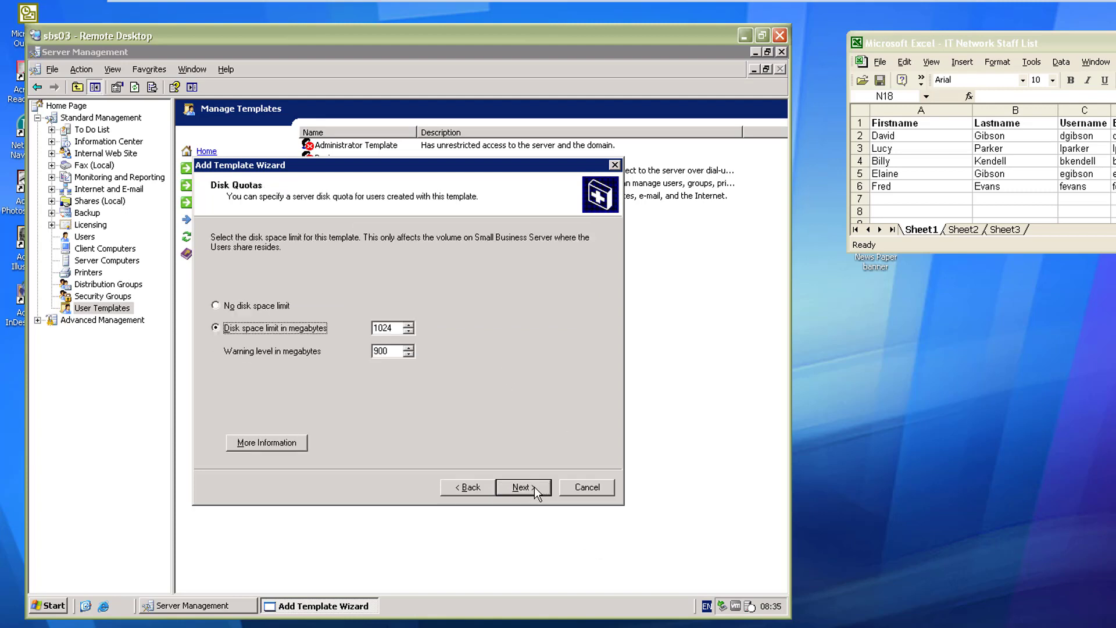
Step: Set a 2048 MB disk limit with 2000 MB warning and create the template
left_click_drag(398, 328, 369, 327)
type("1010")
left_click_drag(393, 328, 360, 329)
type("2048")
left_click_drag(399, 351, 364, 359)
left_click(512, 488)
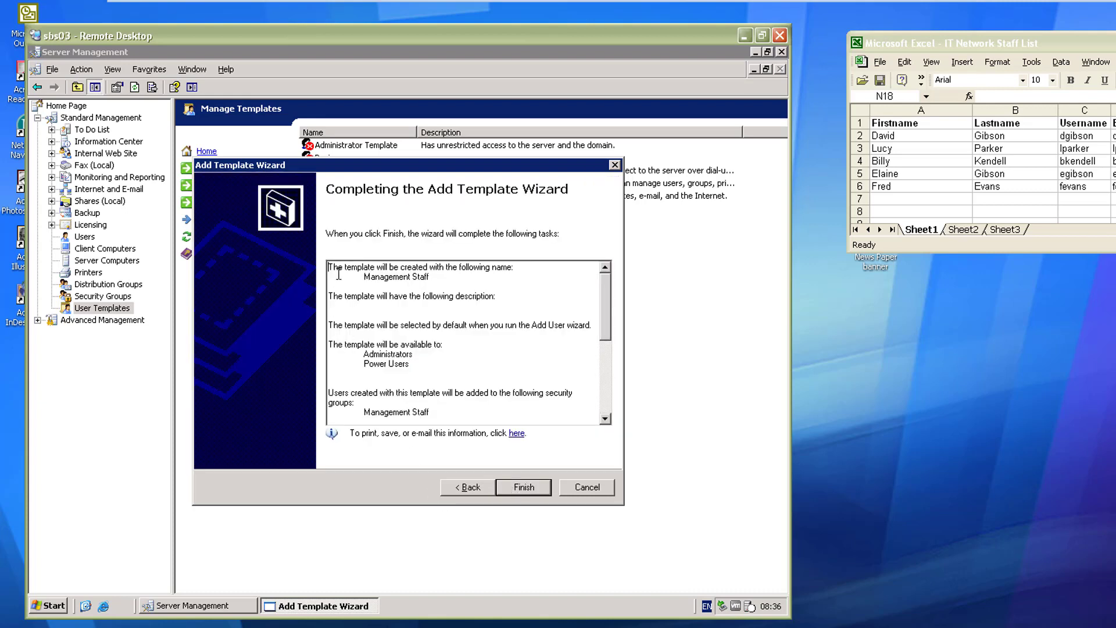
left_click_drag(329, 267, 516, 501)
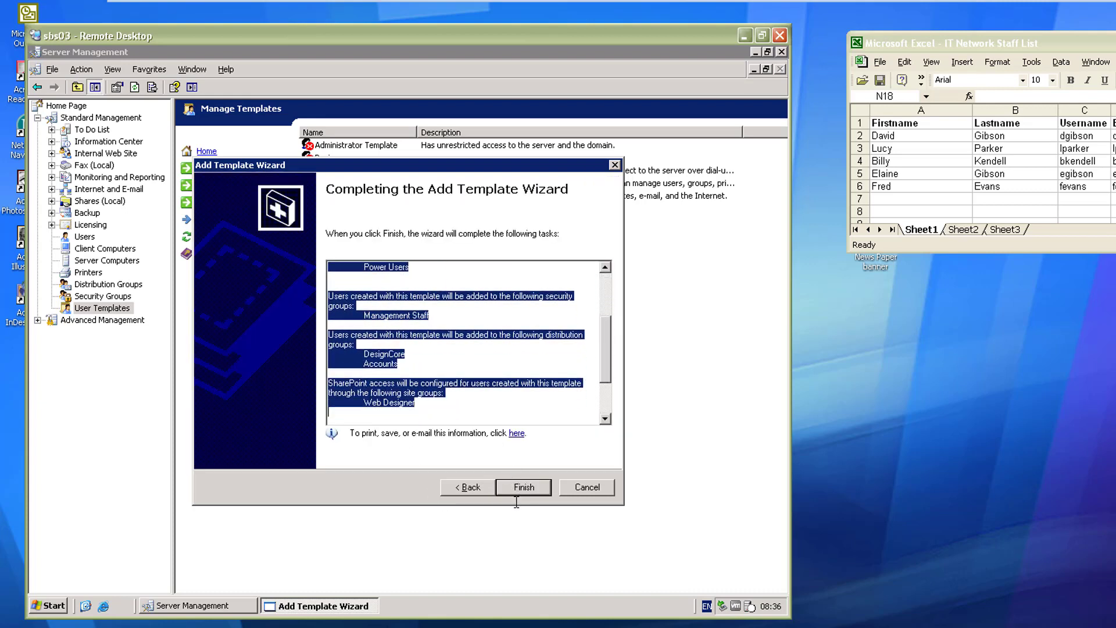
left_click(523, 488)
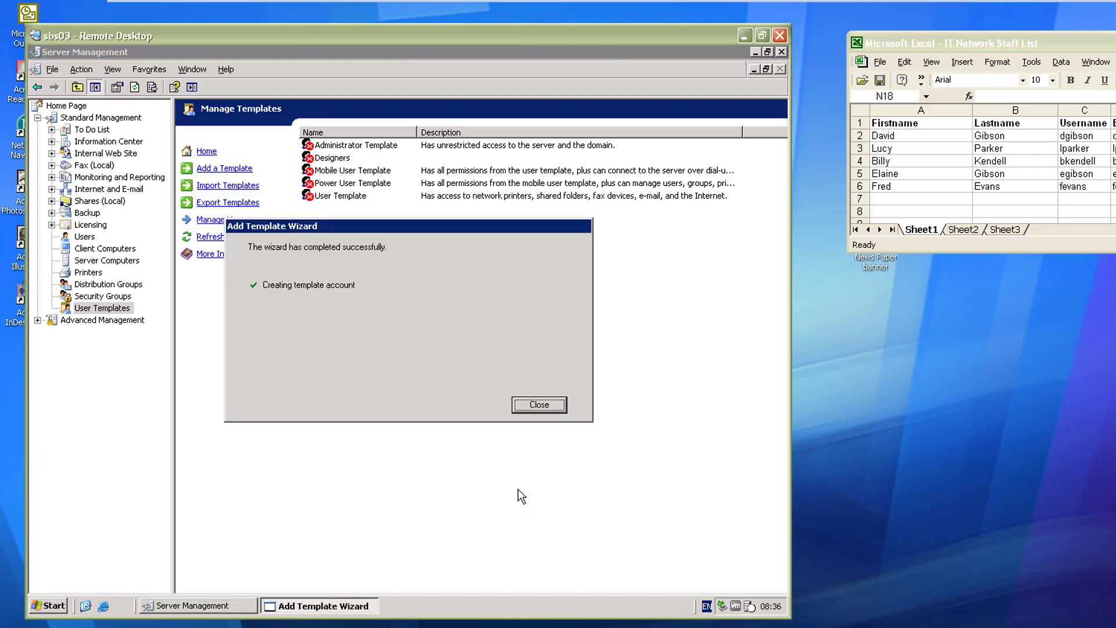
left_click(539, 404)
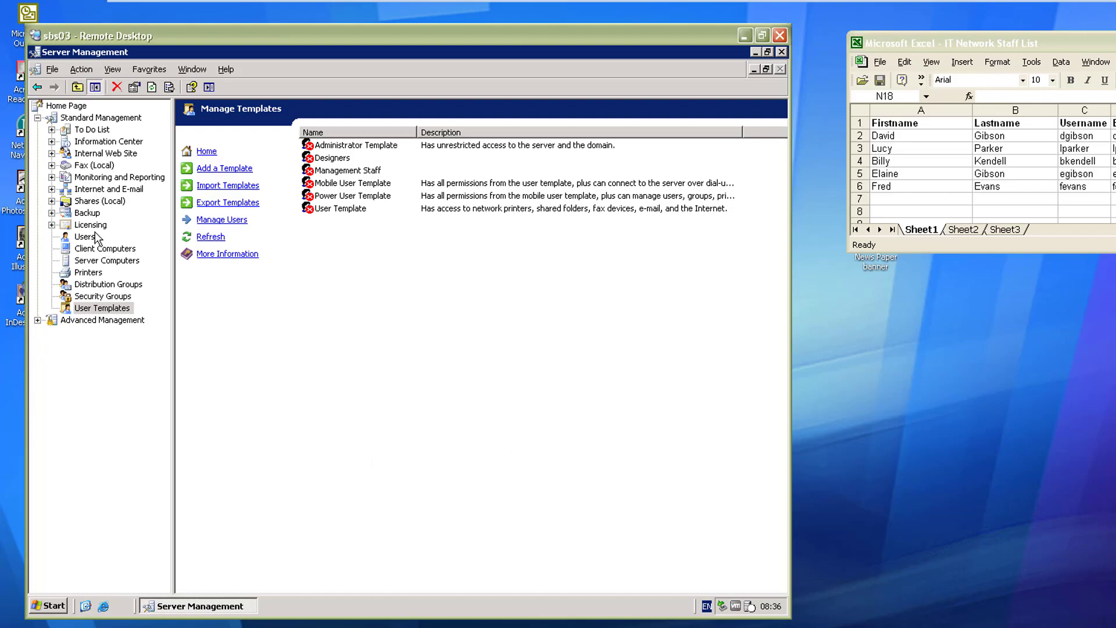
Step: Start a new user account and enter the first staff member's first and last name
left_click(86, 237)
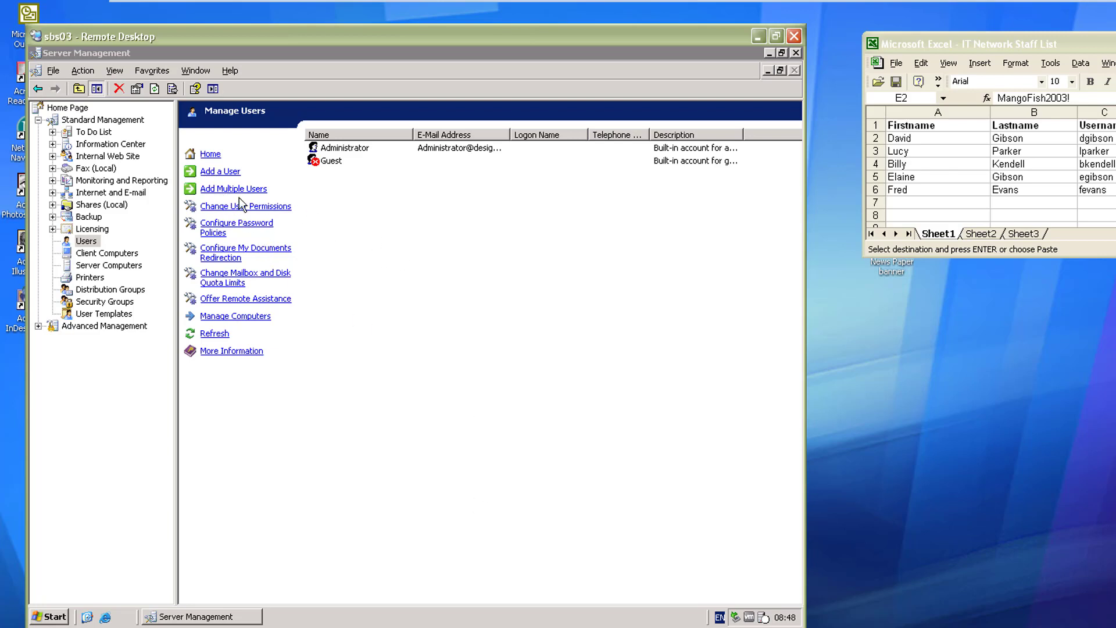
left_click(220, 171)
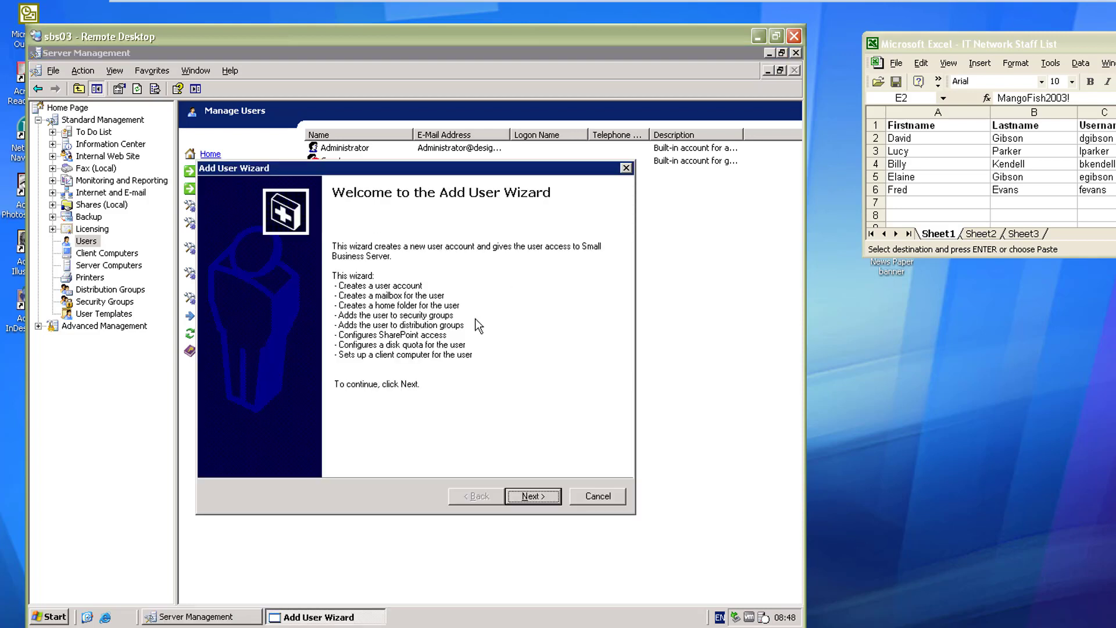
left_click(528, 496)
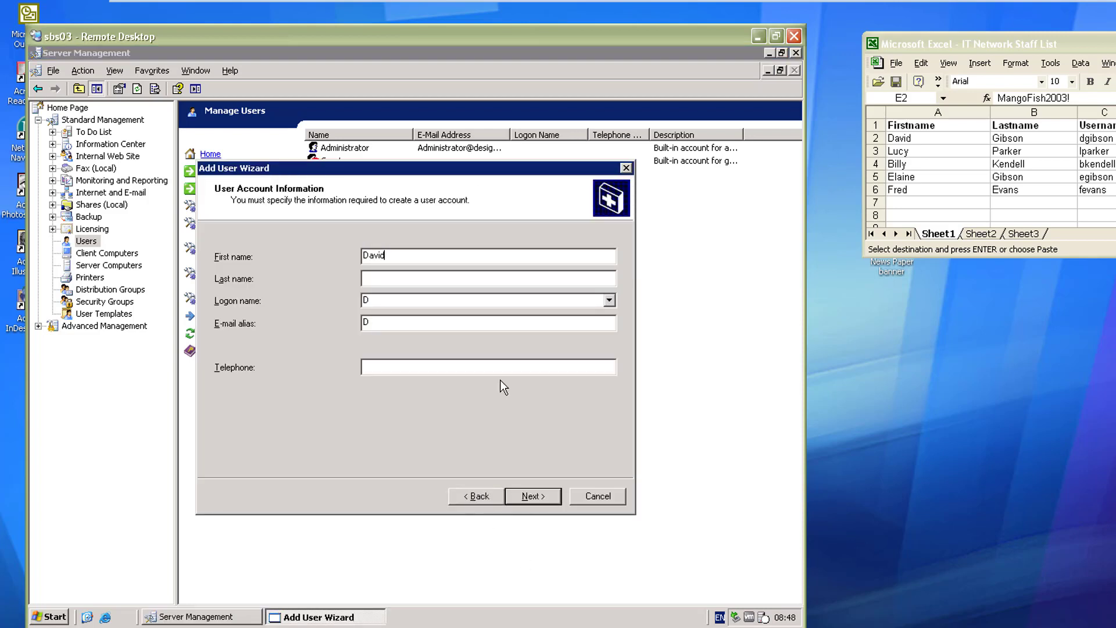
key("Tab")
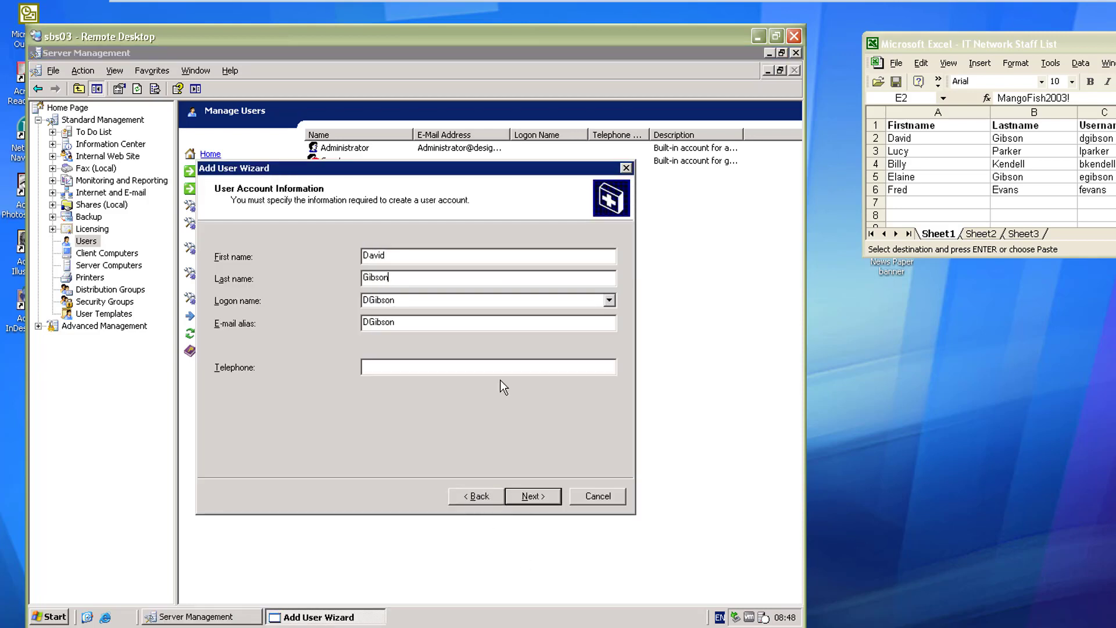
key("Return")
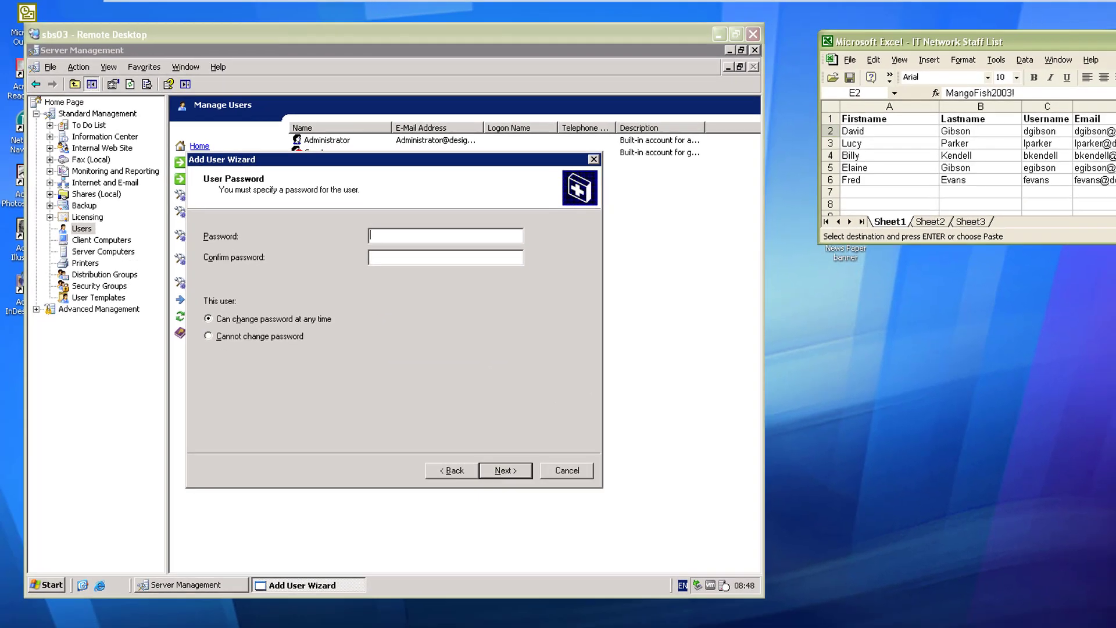
Step: Paste the staff member's password from Excel cell E2 into the password fields
key("alt+Tab")
key("ctrl+c")
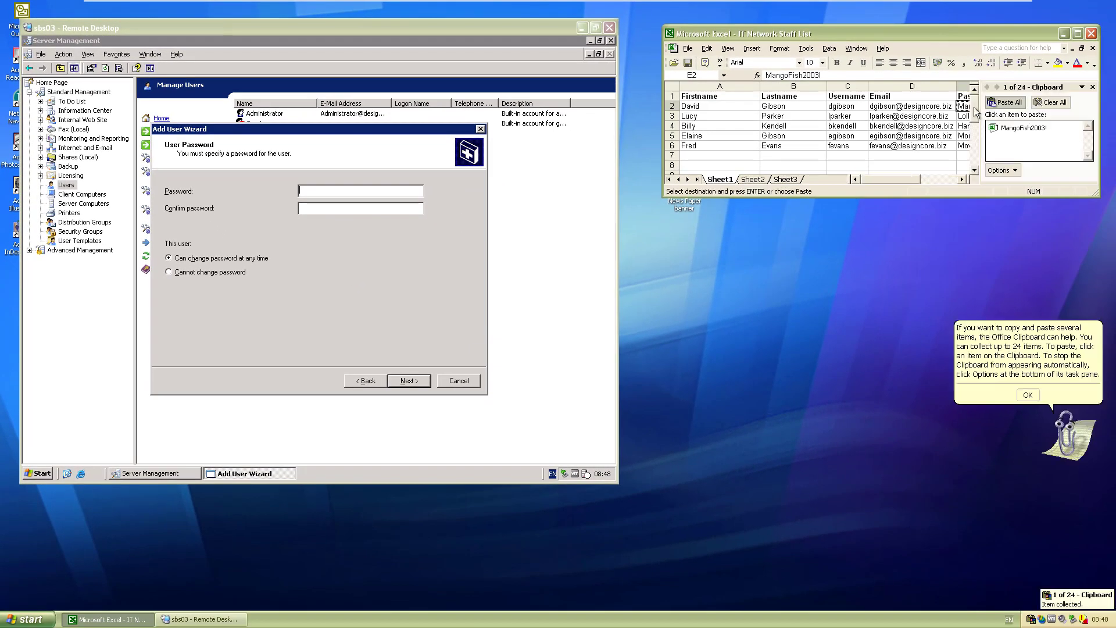
left_click(369, 200)
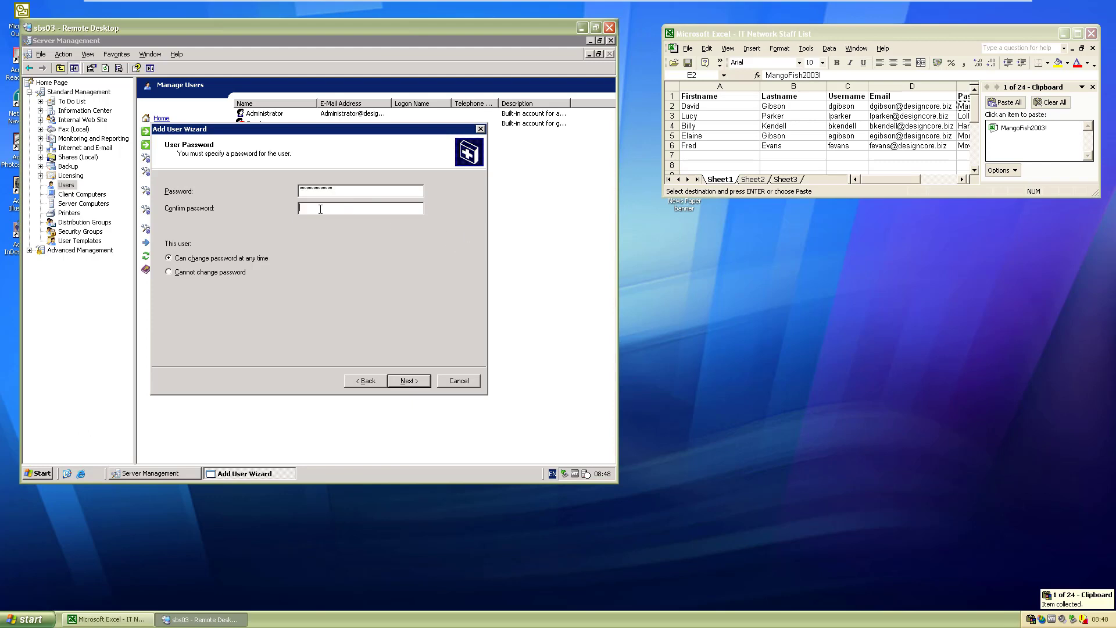
key("ctrl+v")
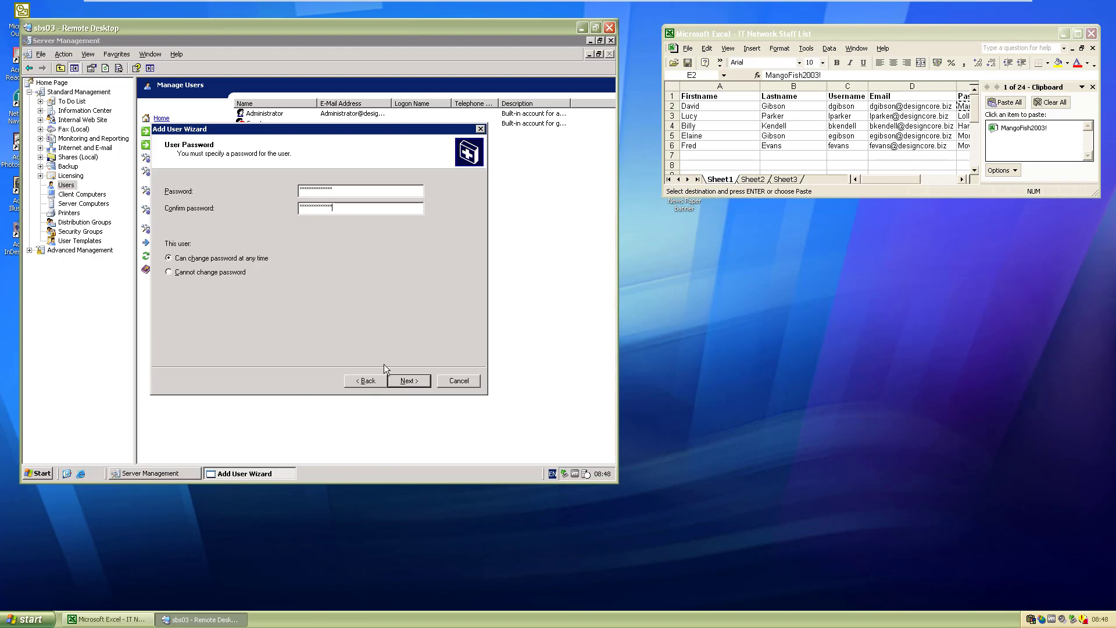
left_click(398, 384)
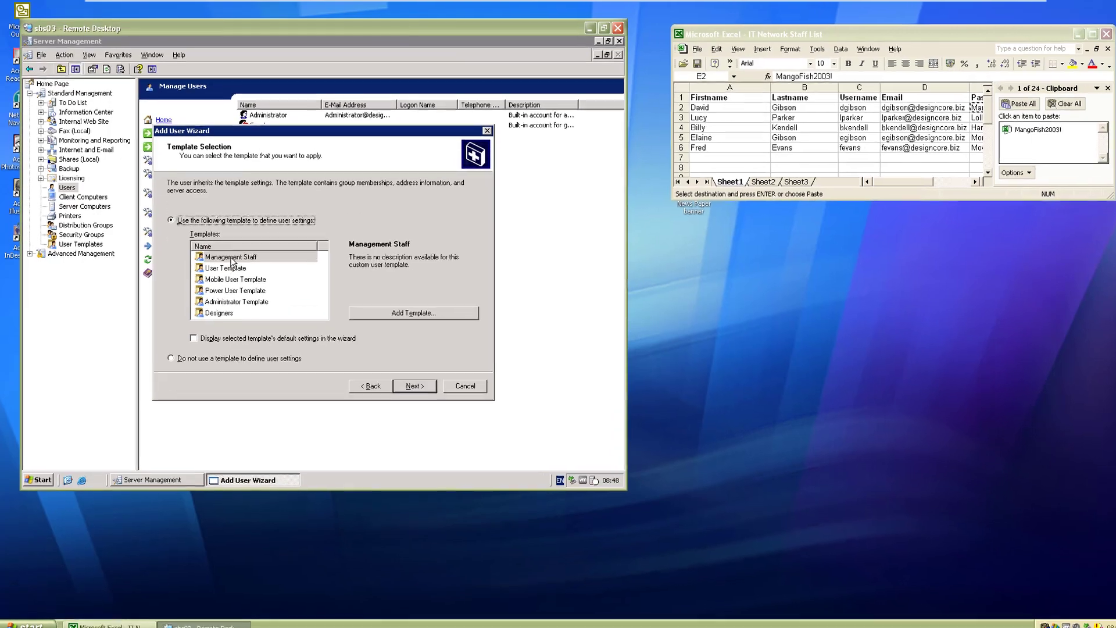
Step: Apply the Management Staff template and name the client computer with 'DC'
left_click(207, 254)
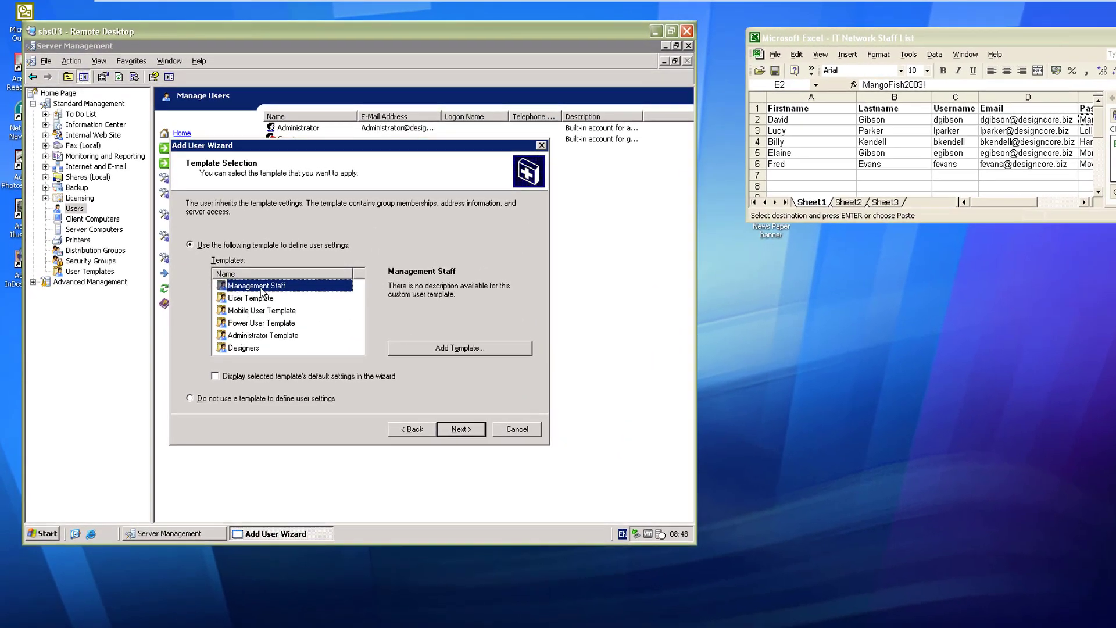
left_click(461, 429)
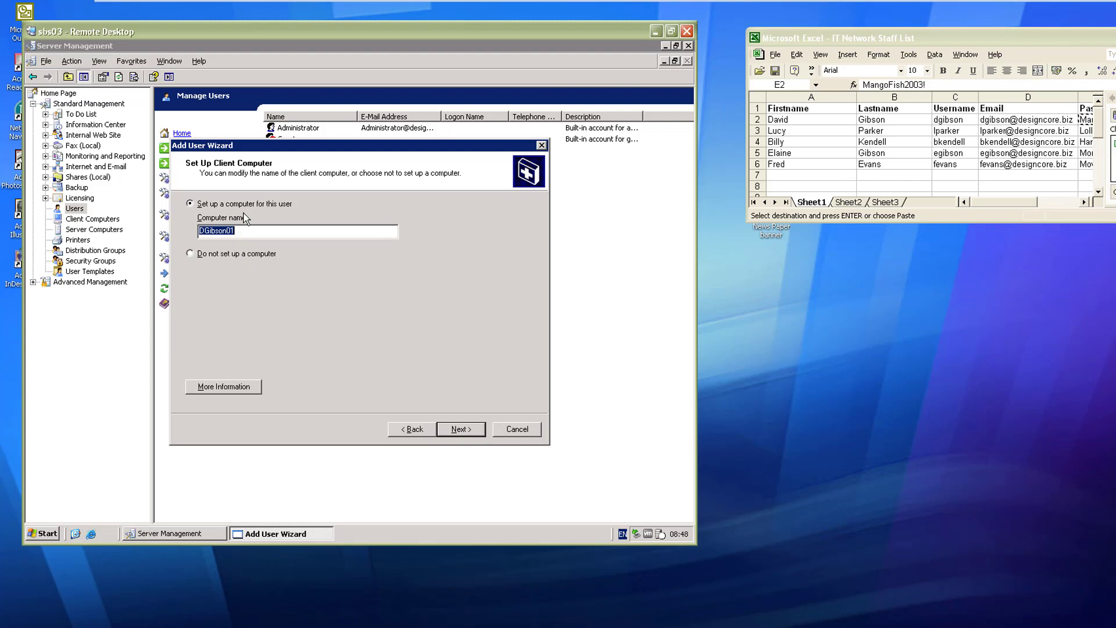
type("DCPC-")
key("Return")
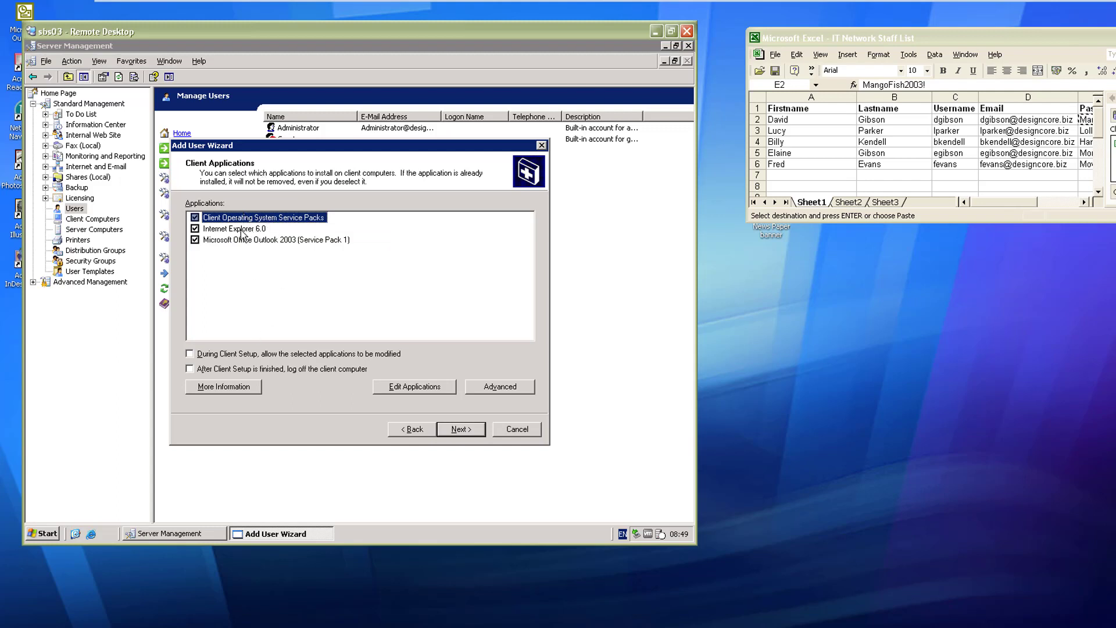
left_click(449, 433)
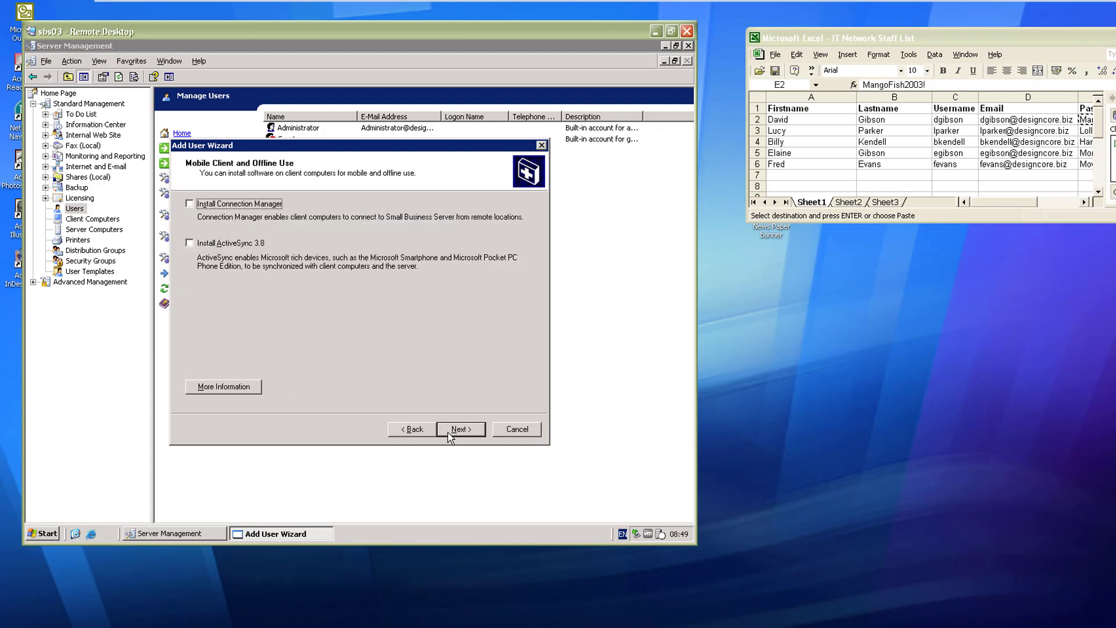
Step: Enable Connection Manager installation for the user and acknowledge its notice
left_click(212, 208)
left_click(470, 437)
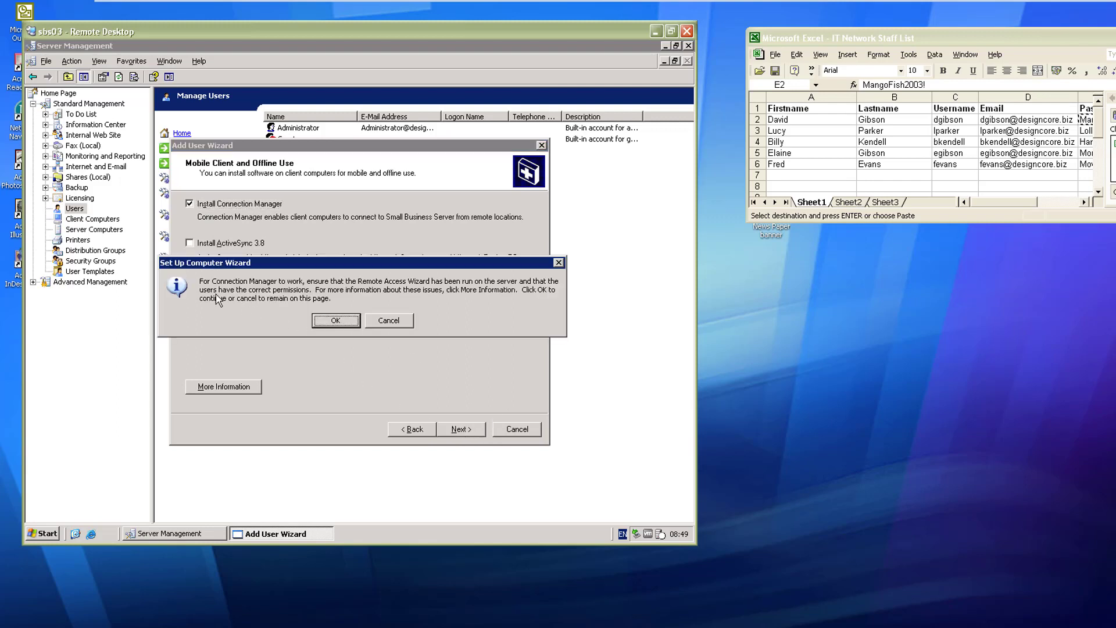
left_click(337, 321)
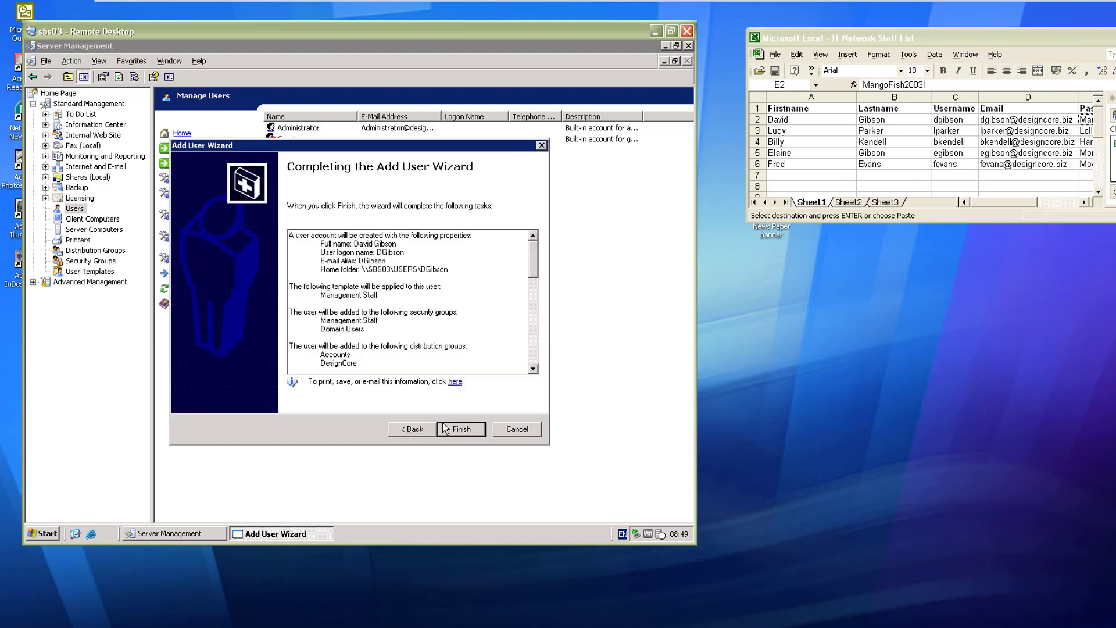
Step: Create the account, suppress the client setup notice permanently, and close the wizard
left_click(445, 429)
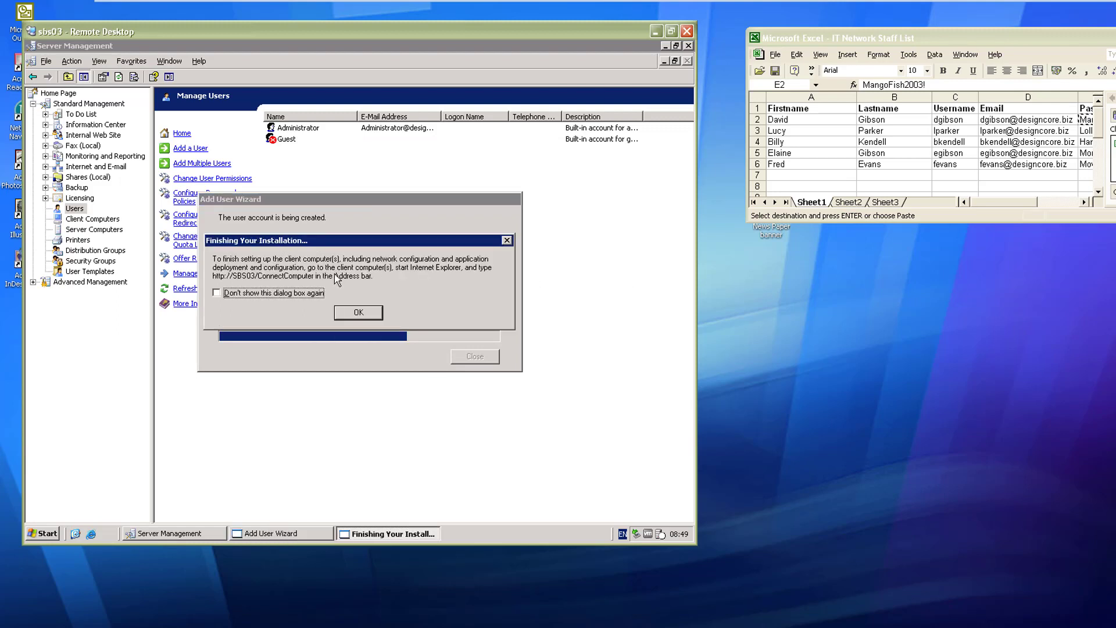
left_click(292, 293)
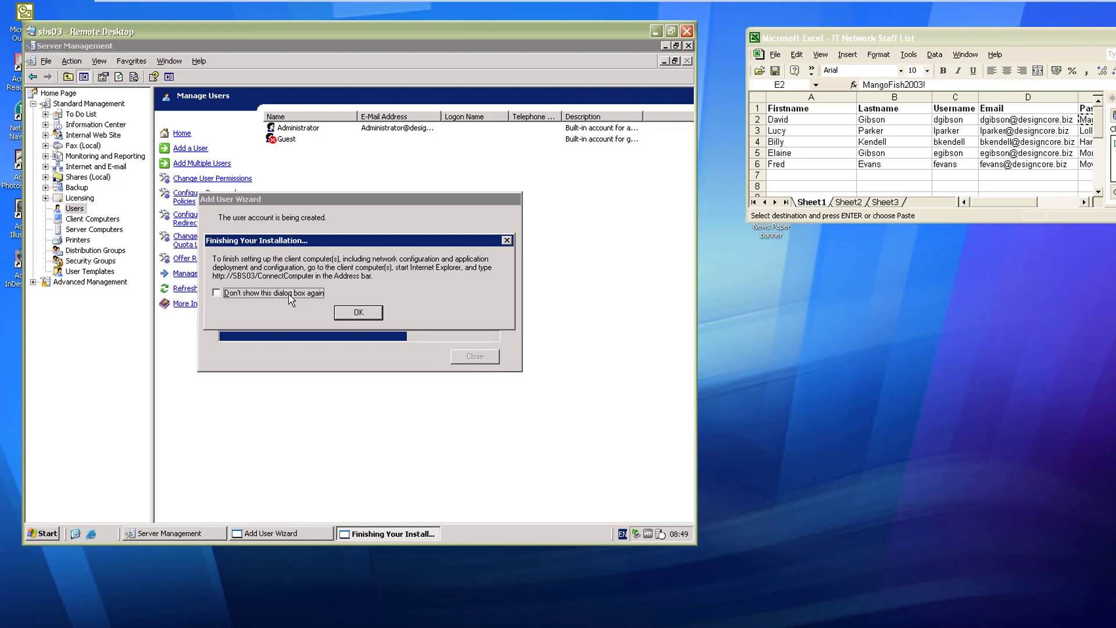
left_click(363, 314)
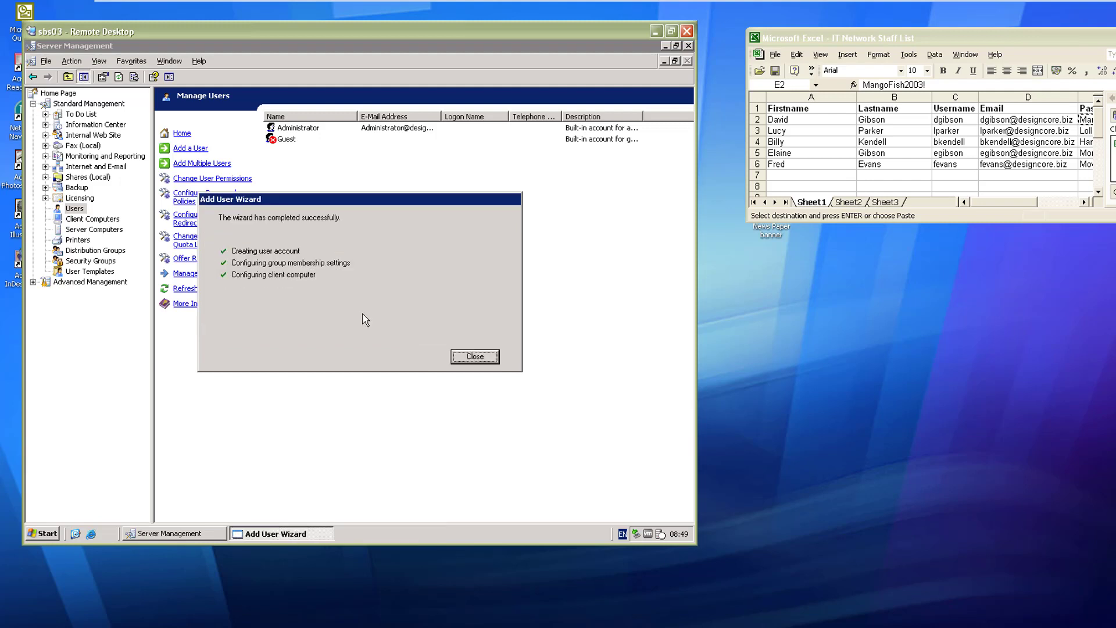
left_click(487, 354)
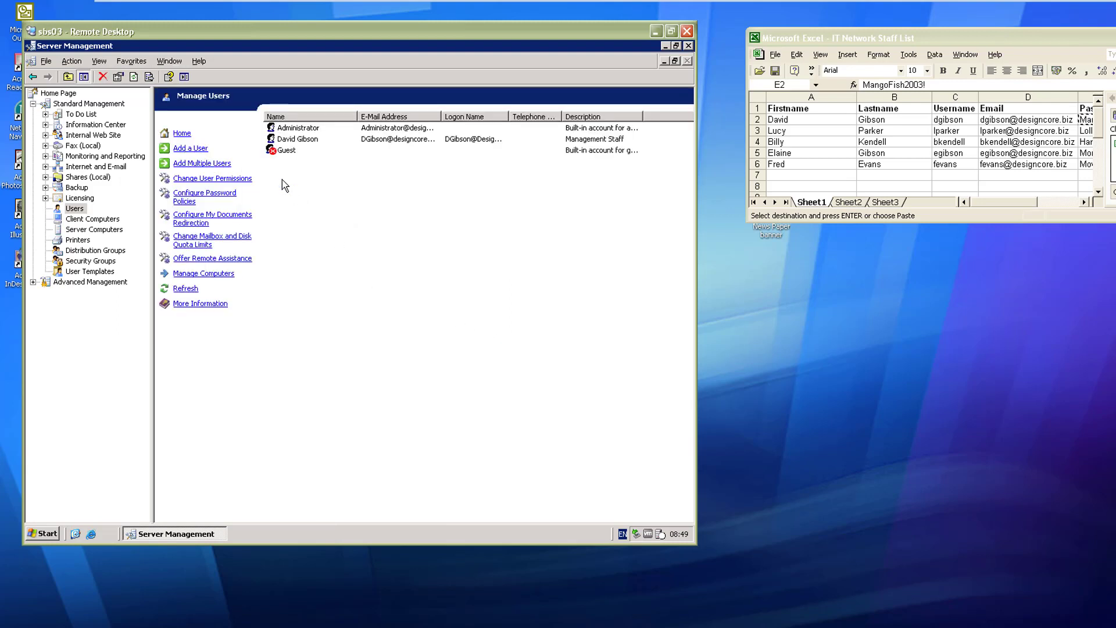
Step: Begin adding multiple users with the Designers template
left_click(190, 165)
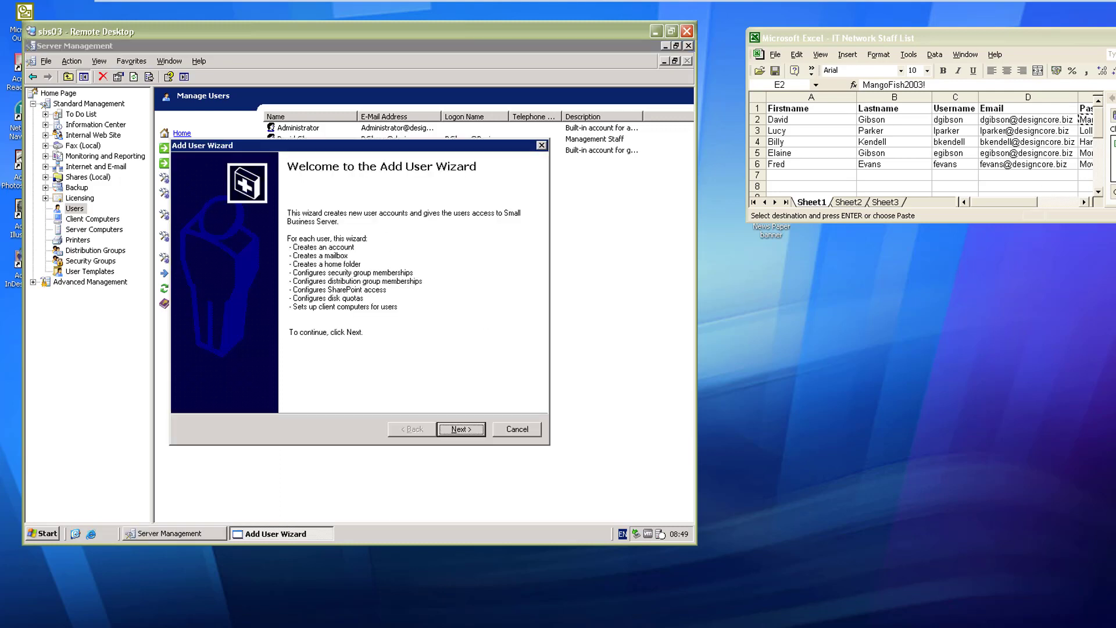
left_click(1080, 119)
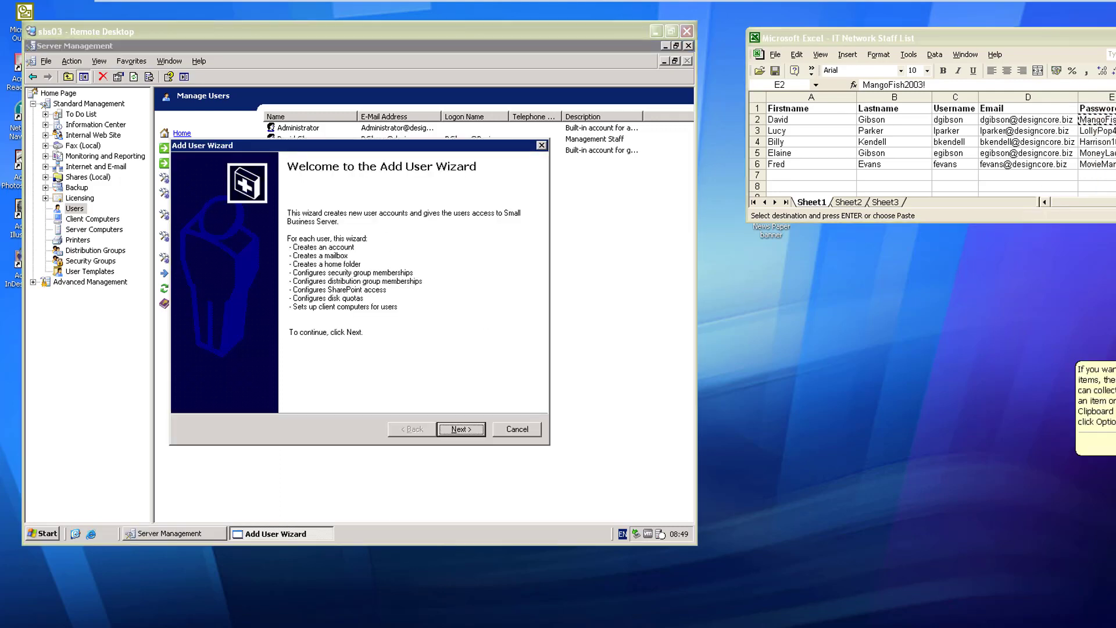
key("Down")
key("Right")
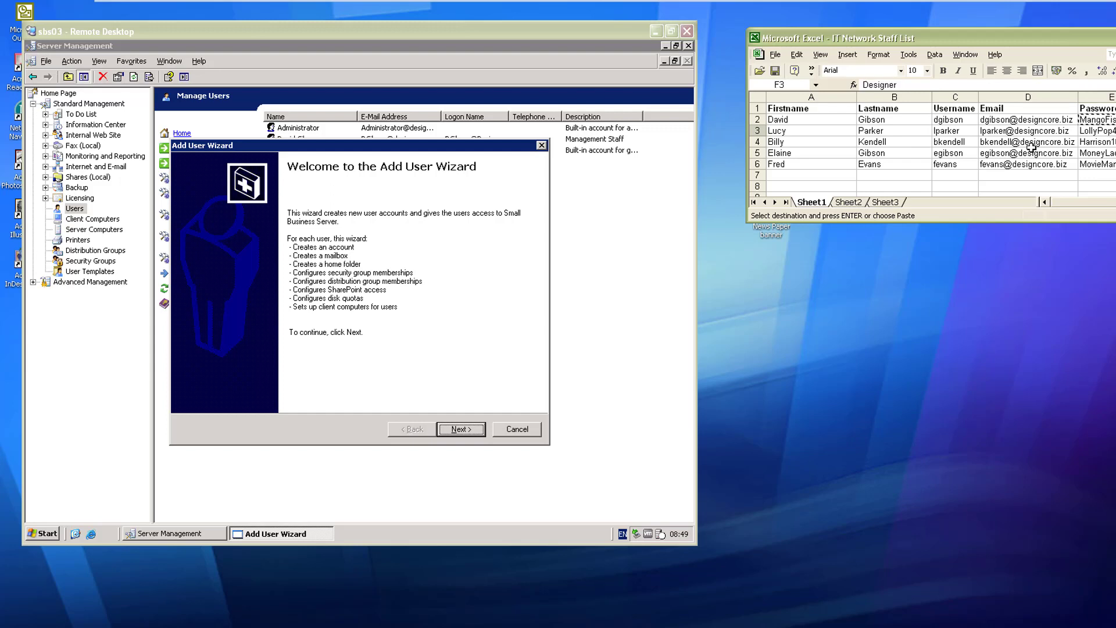
left_click(461, 430)
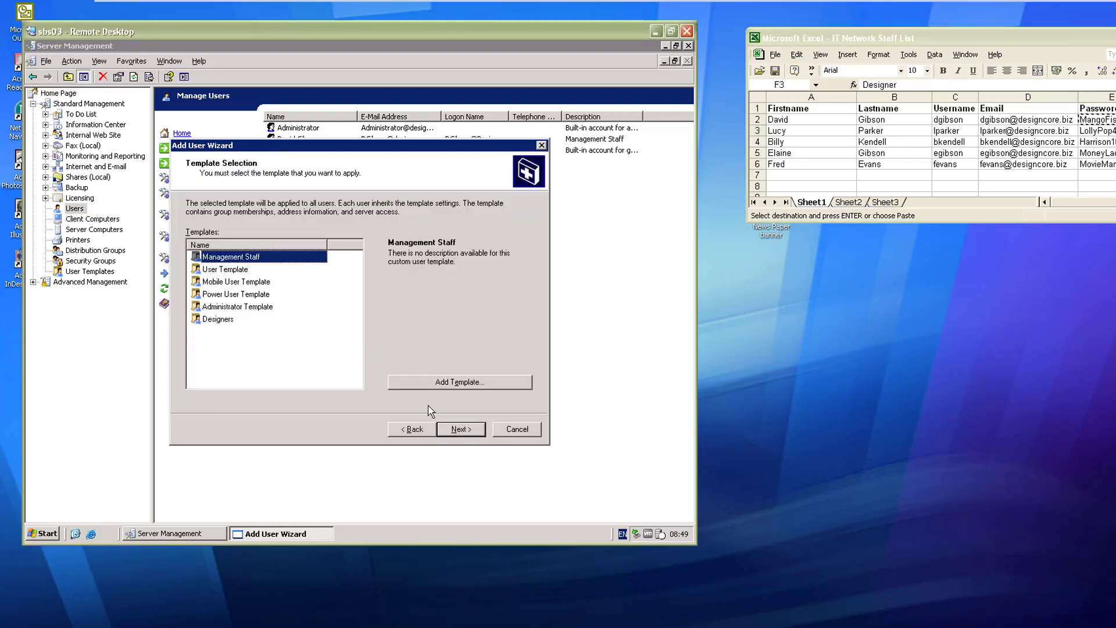
left_click(216, 319)
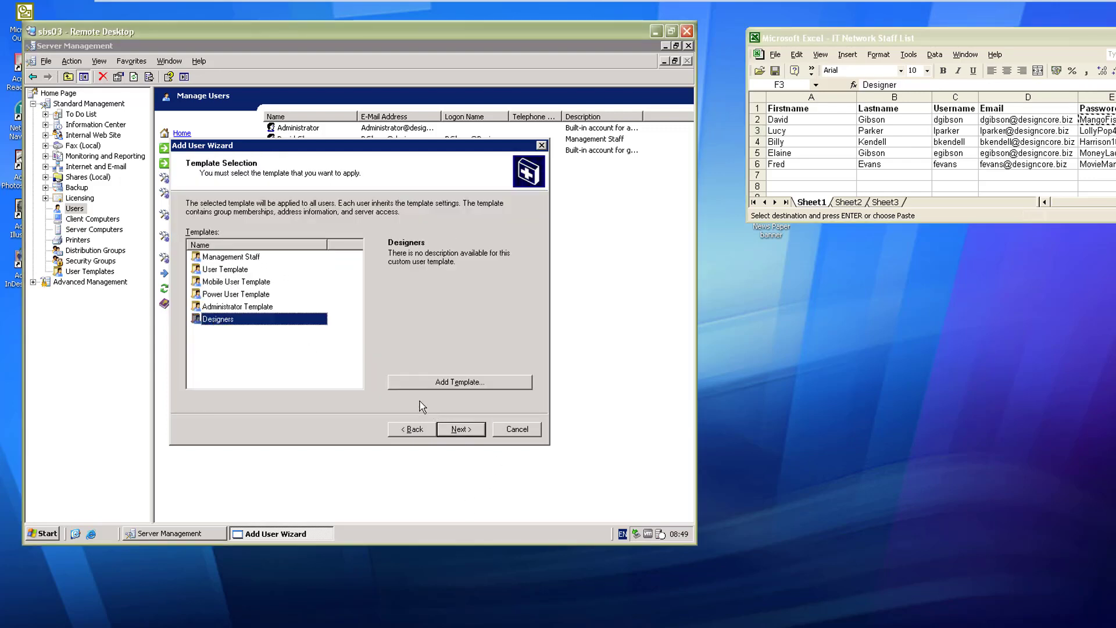
left_click(455, 431)
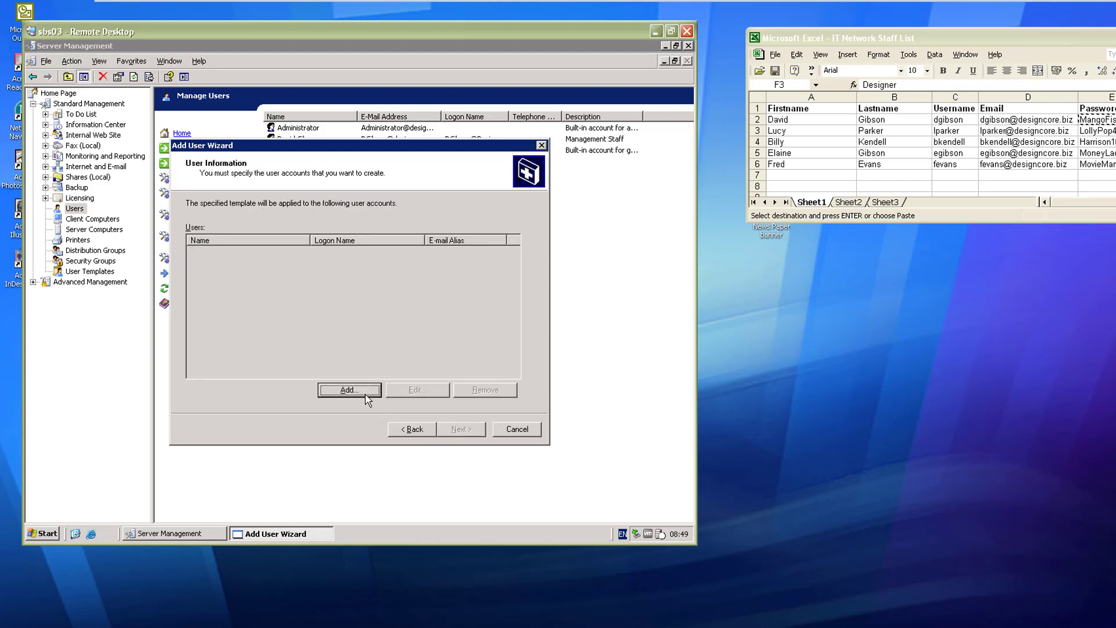
Step: Fill the new user's first and last name from spreadsheet cells A3 and B3
left_click(367, 401)
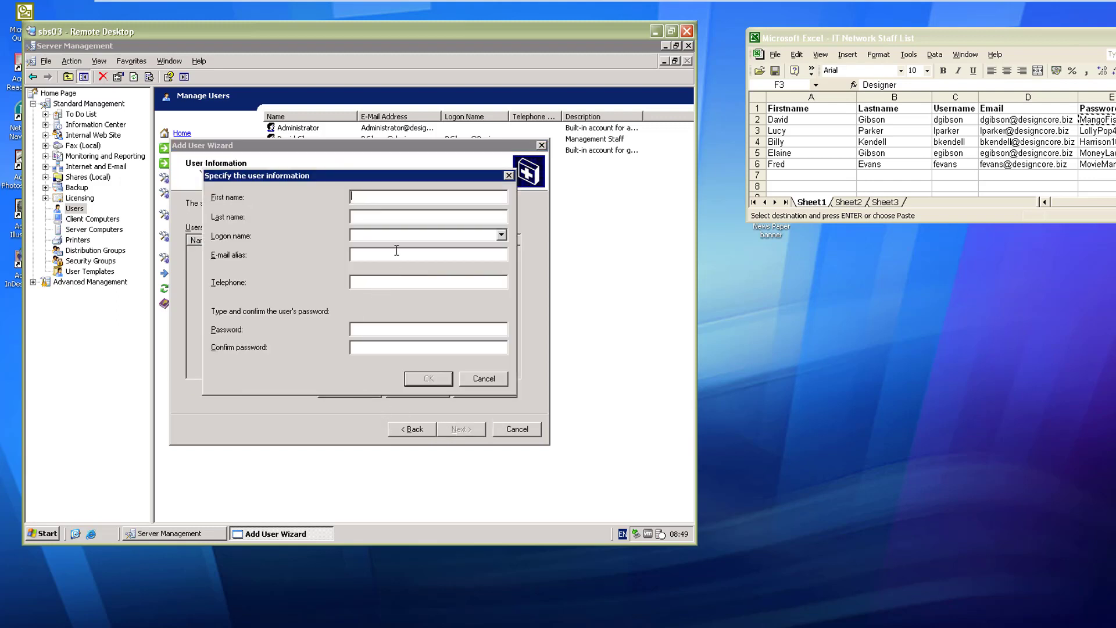
left_click(811, 130)
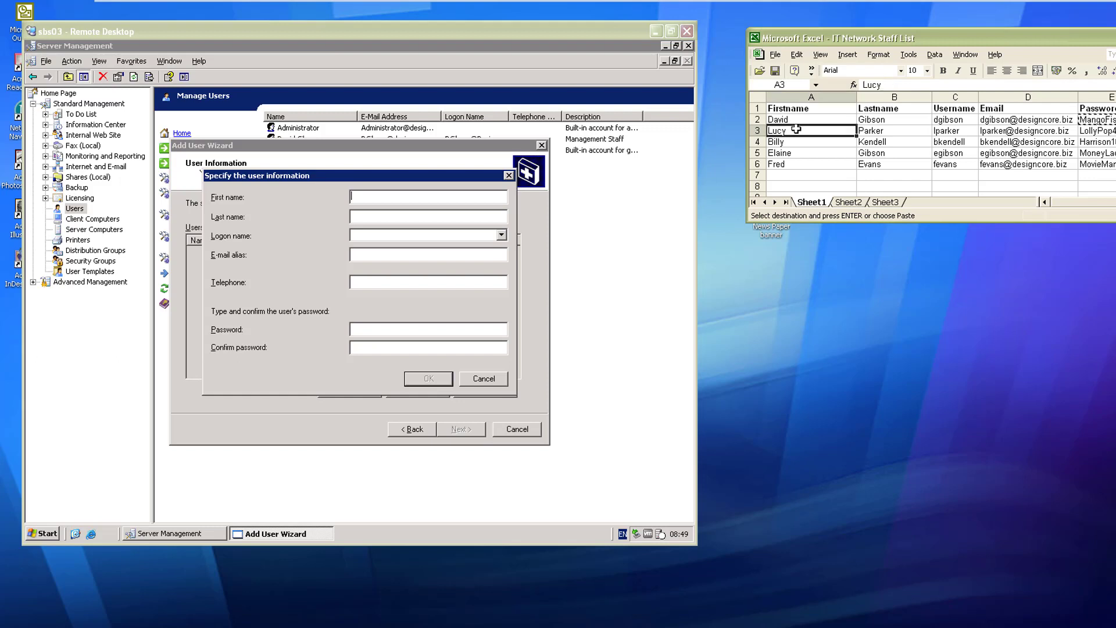
key("ctrl+c")
left_click(357, 204)
key("ctrl+v")
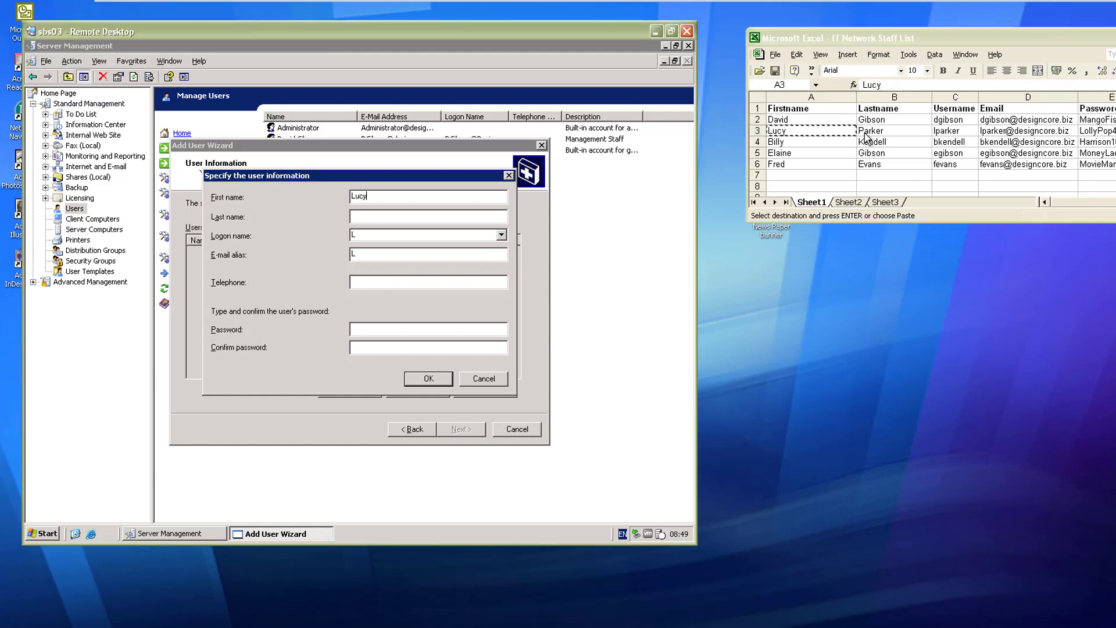
left_click(872, 130)
key("ctrl+c")
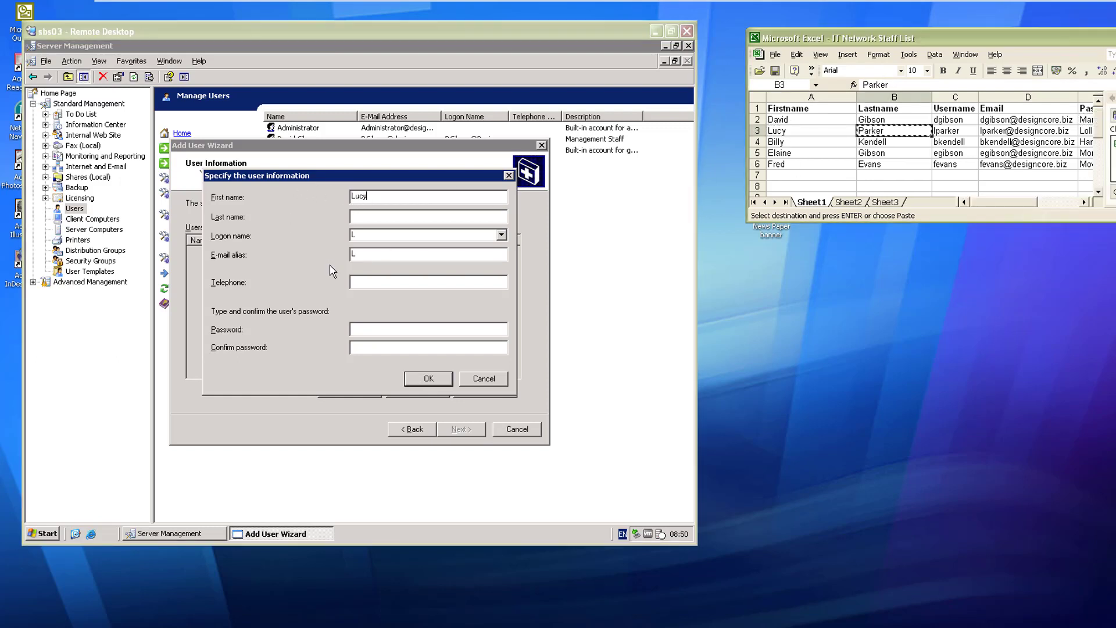
left_click(371, 217)
key("ctrl+v")
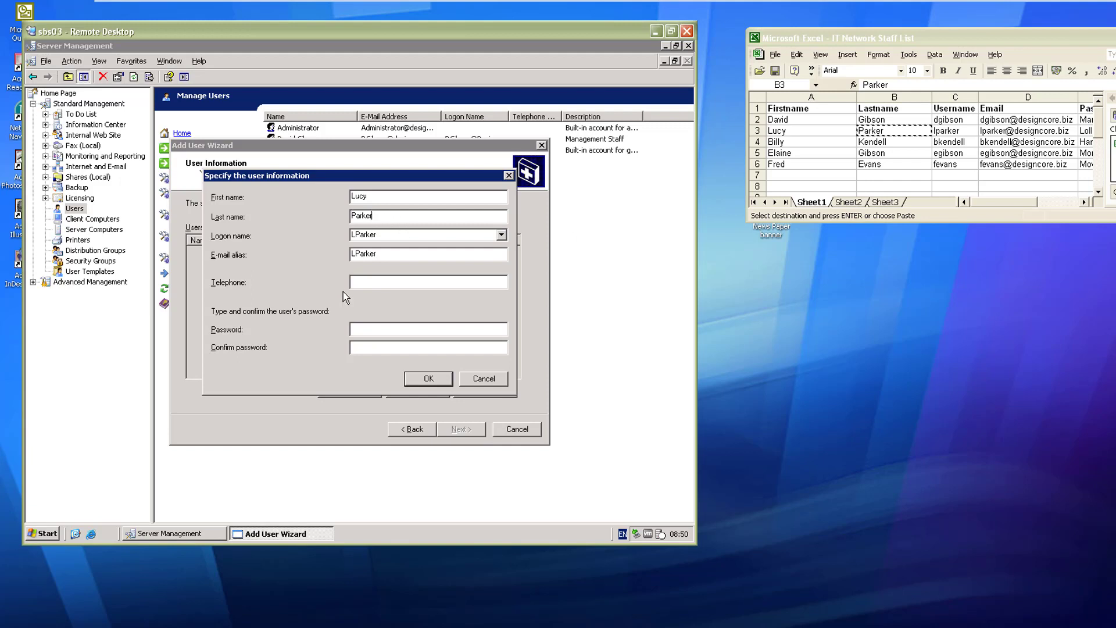
Step: Paste the password from cell E3 into both password fields and queue the user
left_click(363, 323)
left_click(1012, 129)
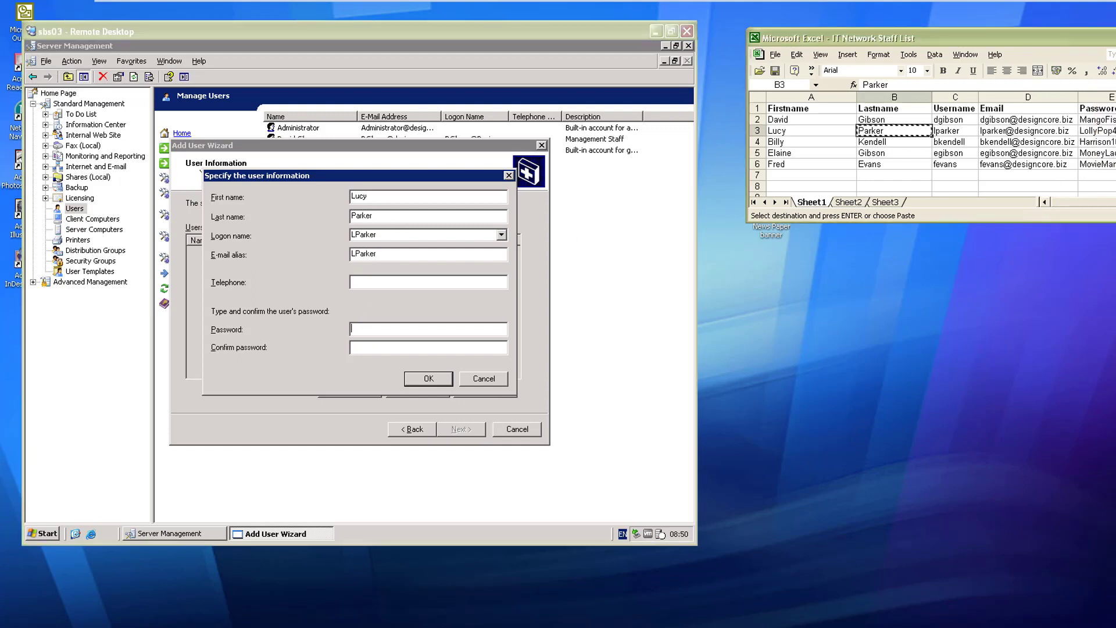
left_click(1112, 129)
left_click(1111, 129)
key("ctrl+c")
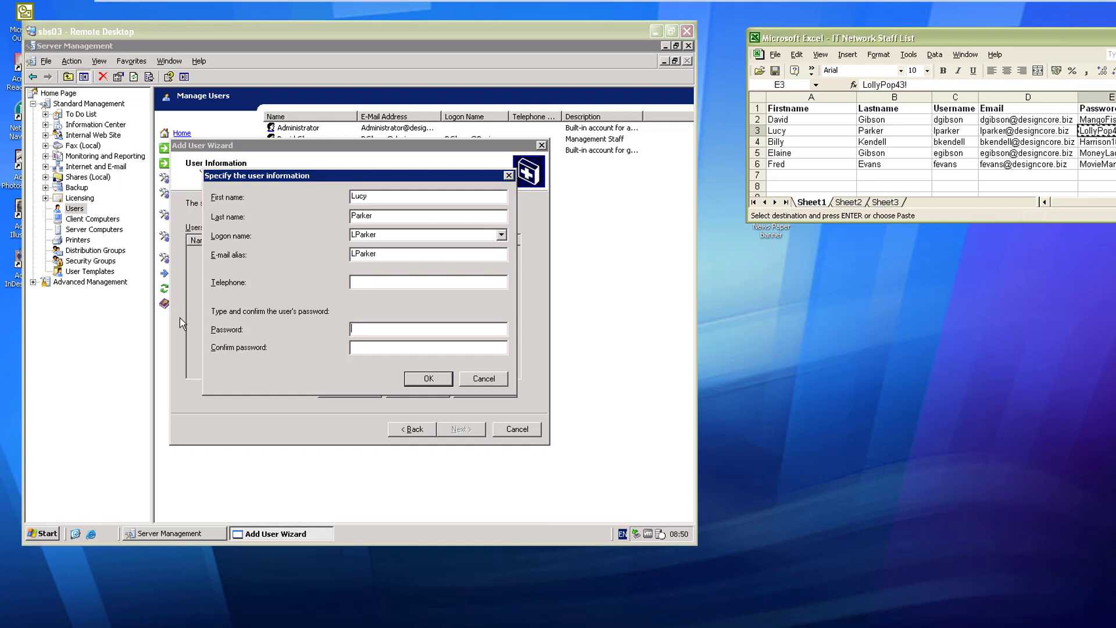
left_click(379, 328)
key("ctrl+v")
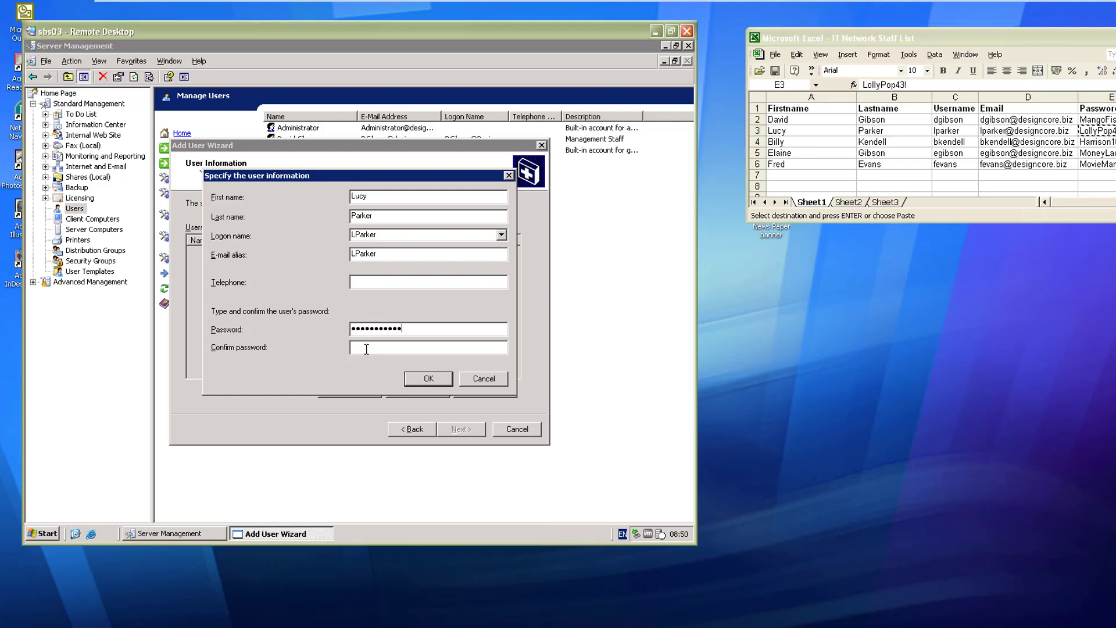
key("ctrl+v")
left_click(428, 378)
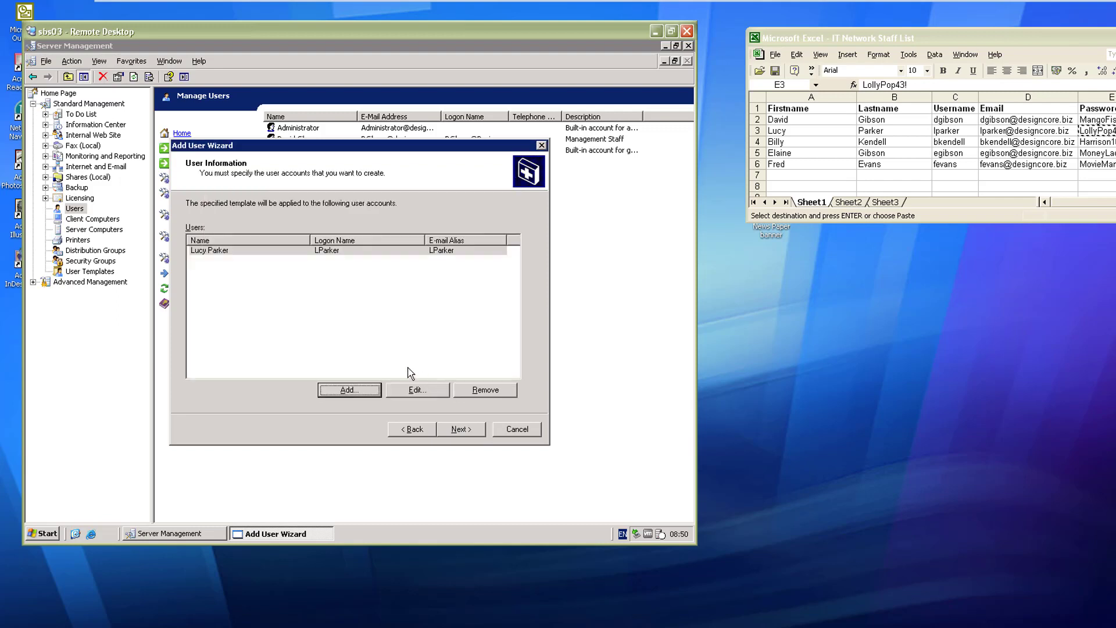
left_click(359, 388)
Step: Fill the next user's first and last name from spreadsheet cells A4 and B4
left_click(1073, 142)
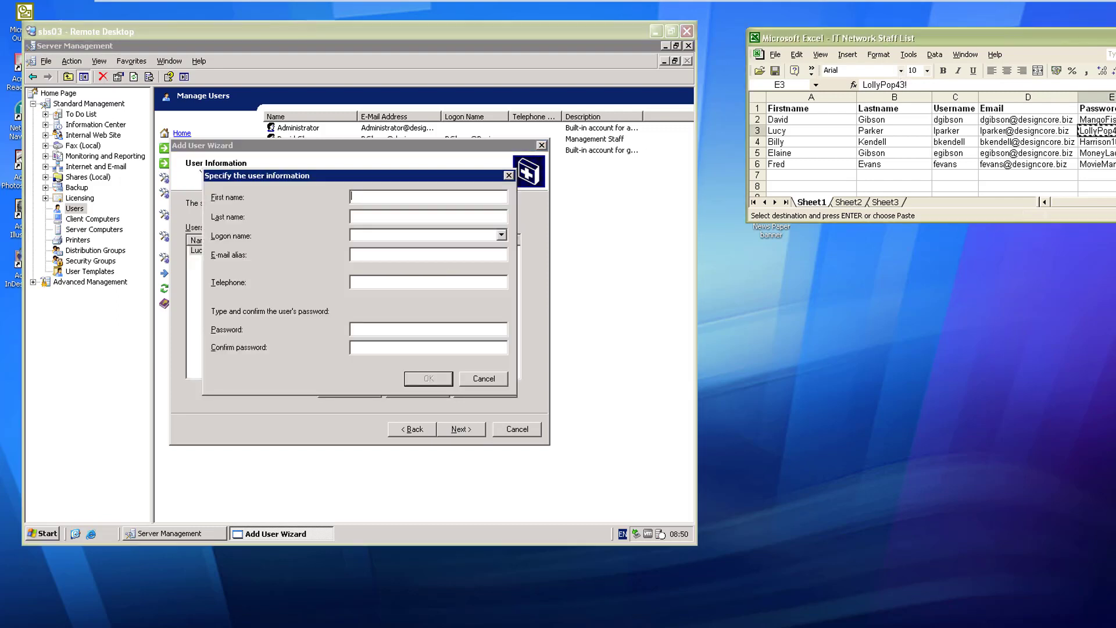
key("ctrl+c")
left_click(1068, 142)
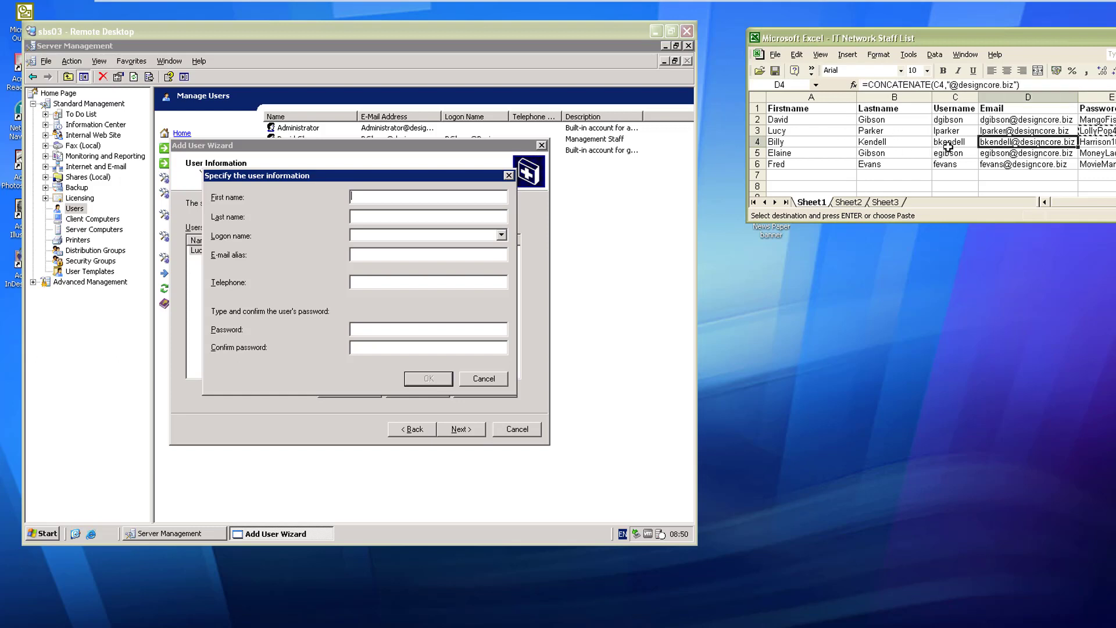
left_click(800, 140)
key("ctrl+c")
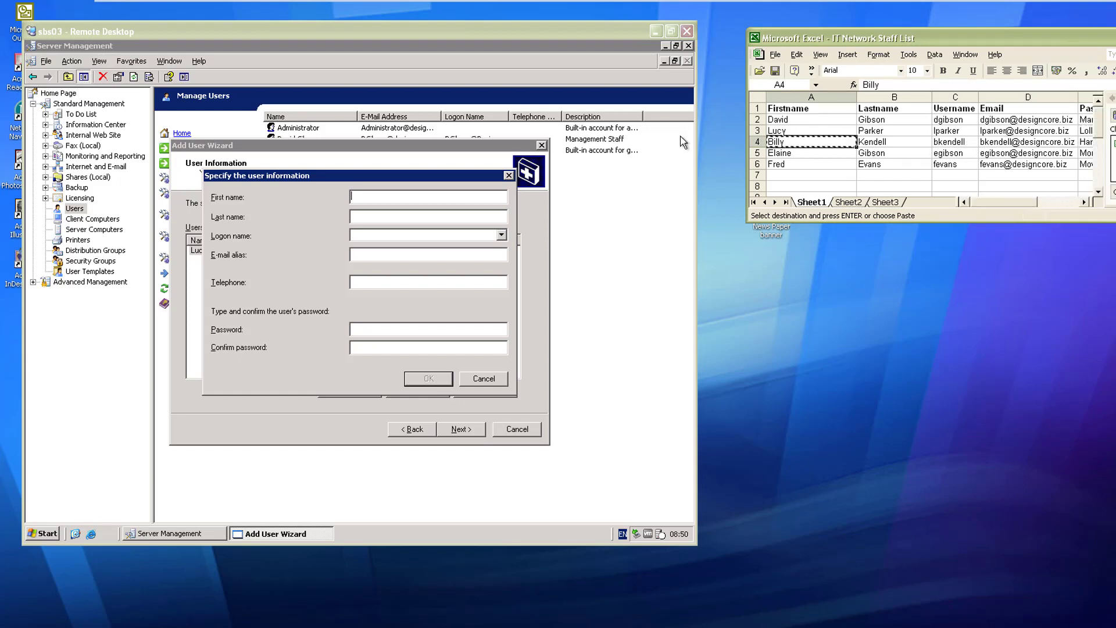
left_click(409, 196)
key("ctrl+v")
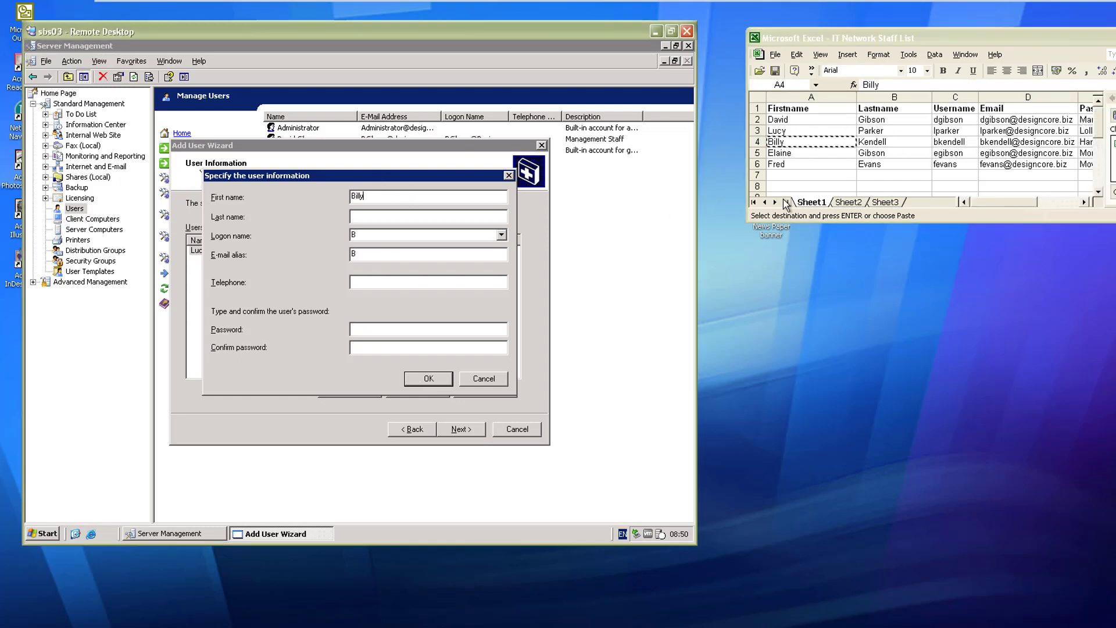
left_click(895, 141)
key("ctrl+c")
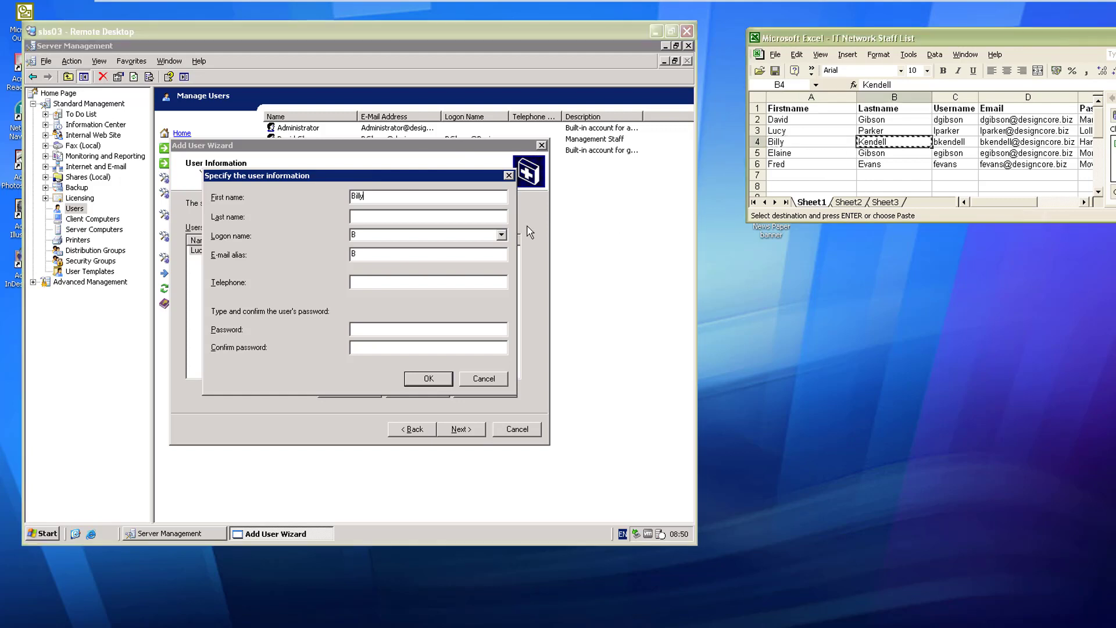
left_click(374, 221)
key("ctrl+v")
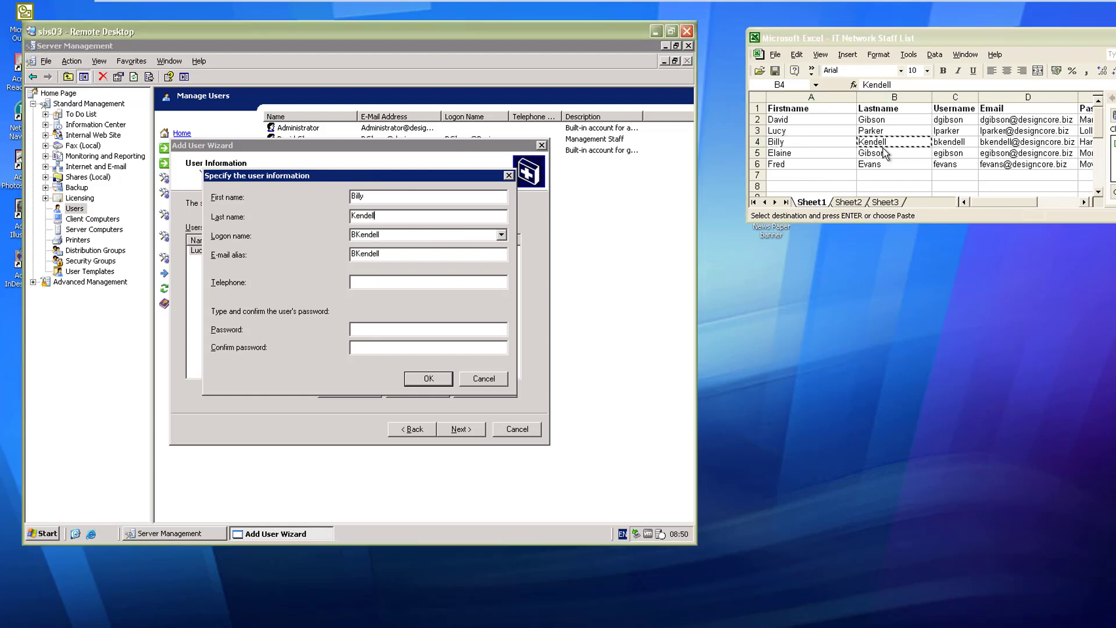
Step: Paste the password from cell E4 into both password fields and queue the user
left_click(1083, 142)
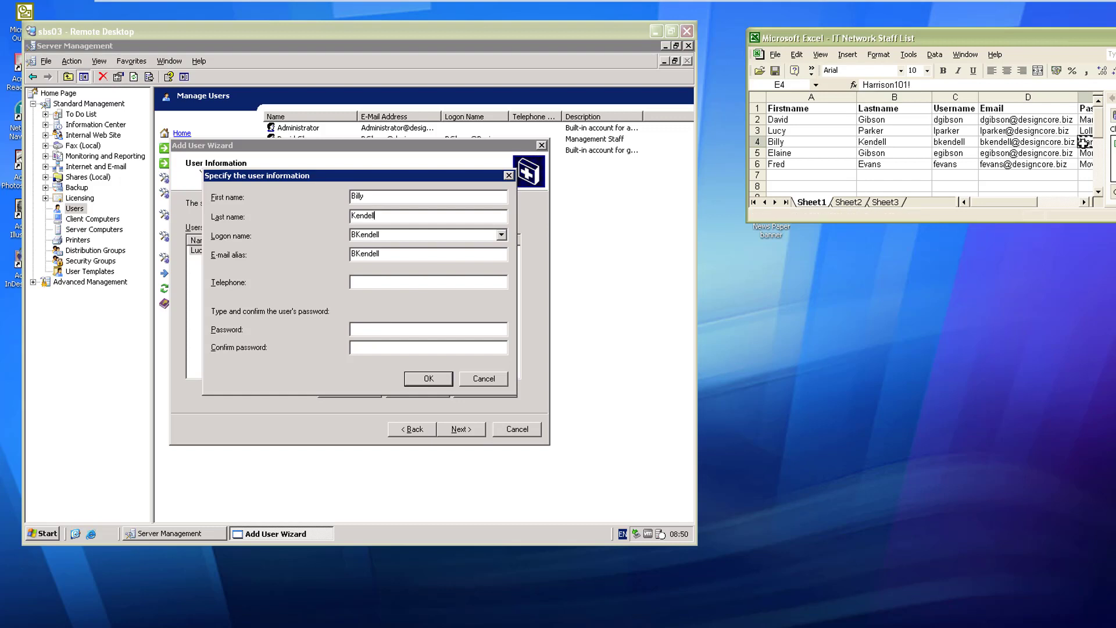
key("ctrl+c")
left_click(375, 329)
key("ctrl+v")
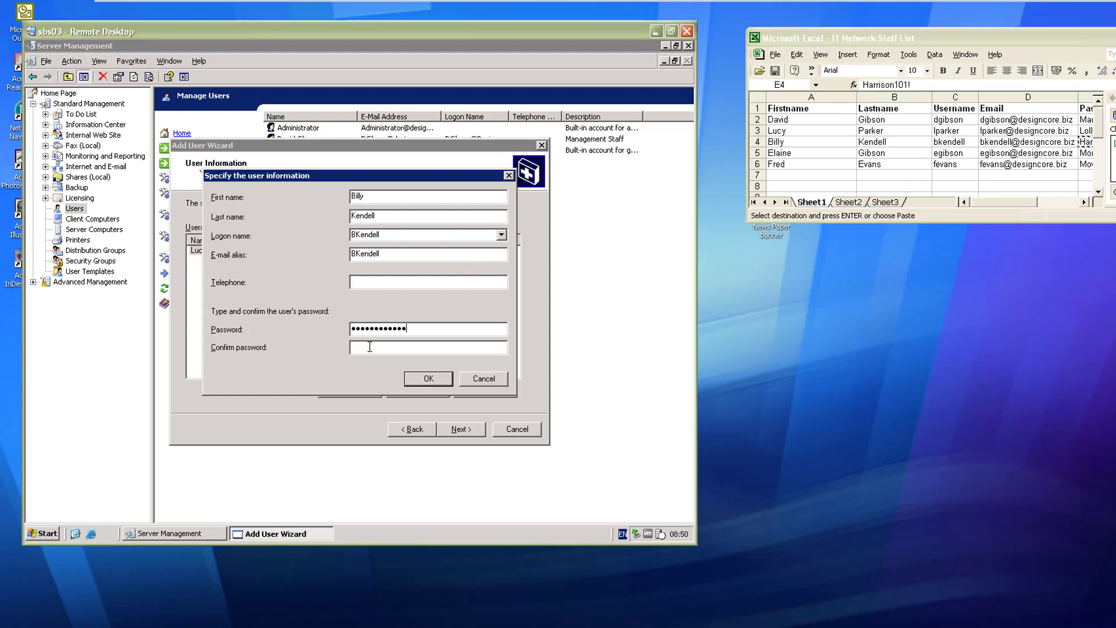
left_click(369, 347)
key("ctrl+v")
left_click(425, 381)
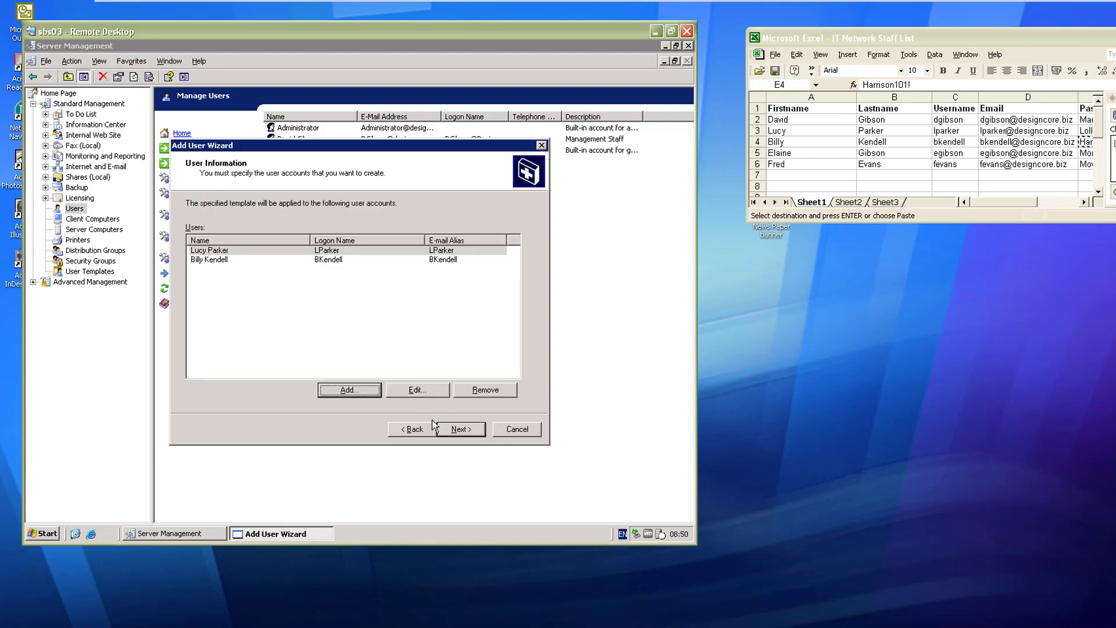
Step: Create both queued accounts without setting up client computers
left_click(460, 431)
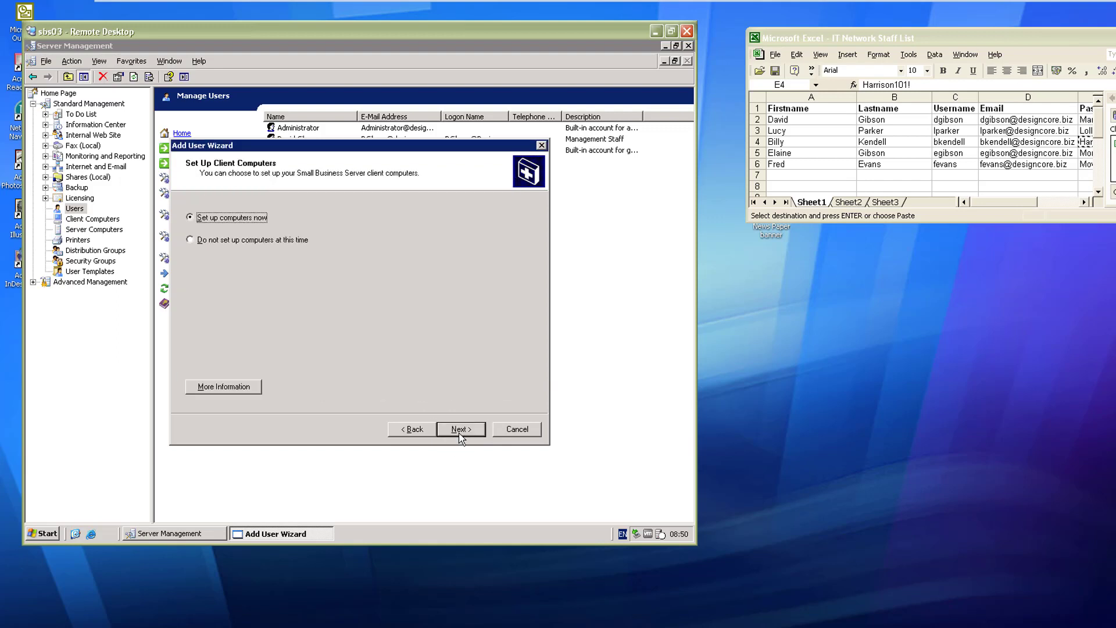
left_click(192, 240)
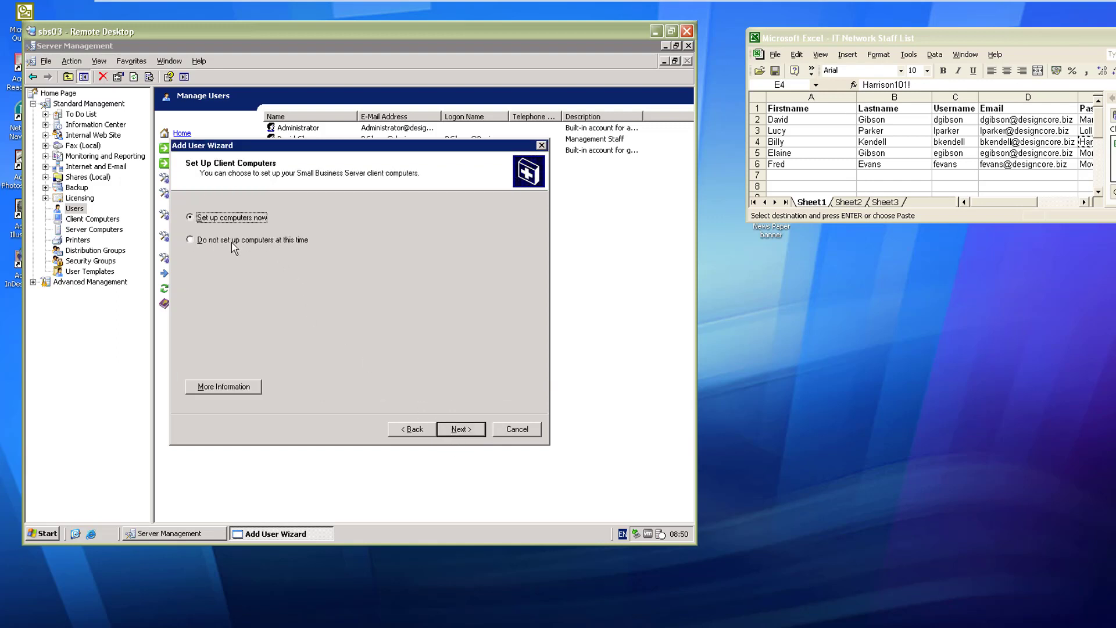
left_click(461, 430)
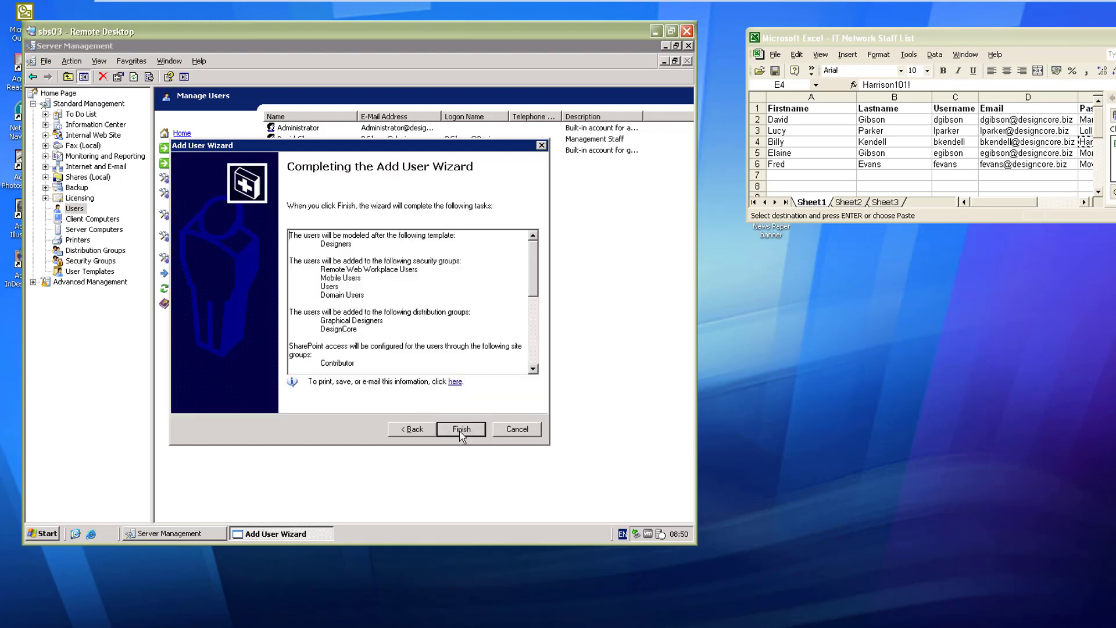
left_click(461, 430)
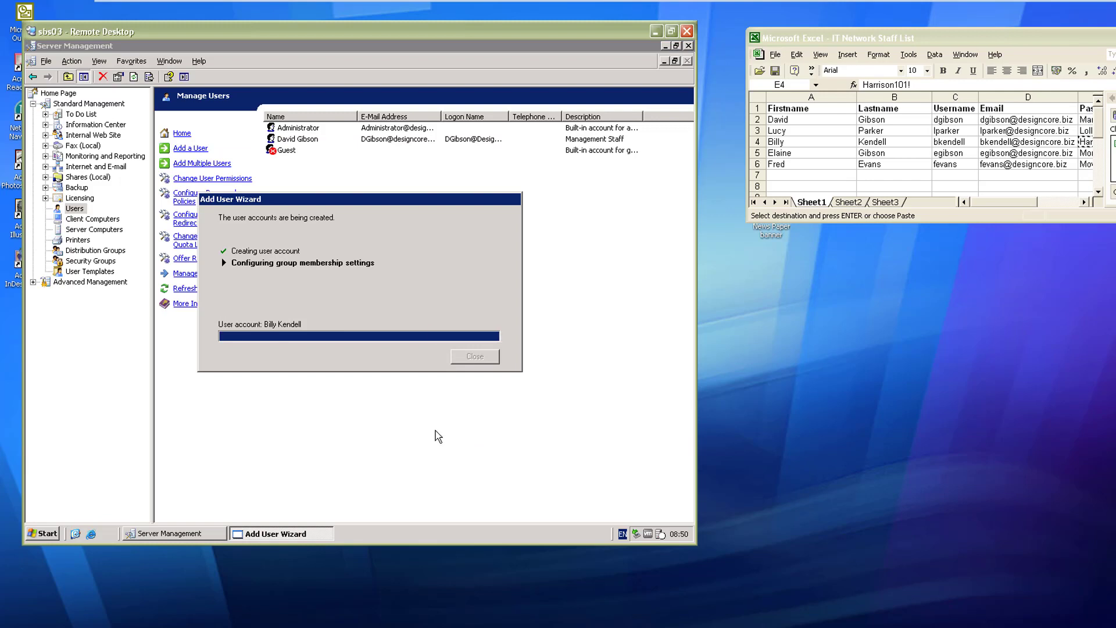
left_click(480, 357)
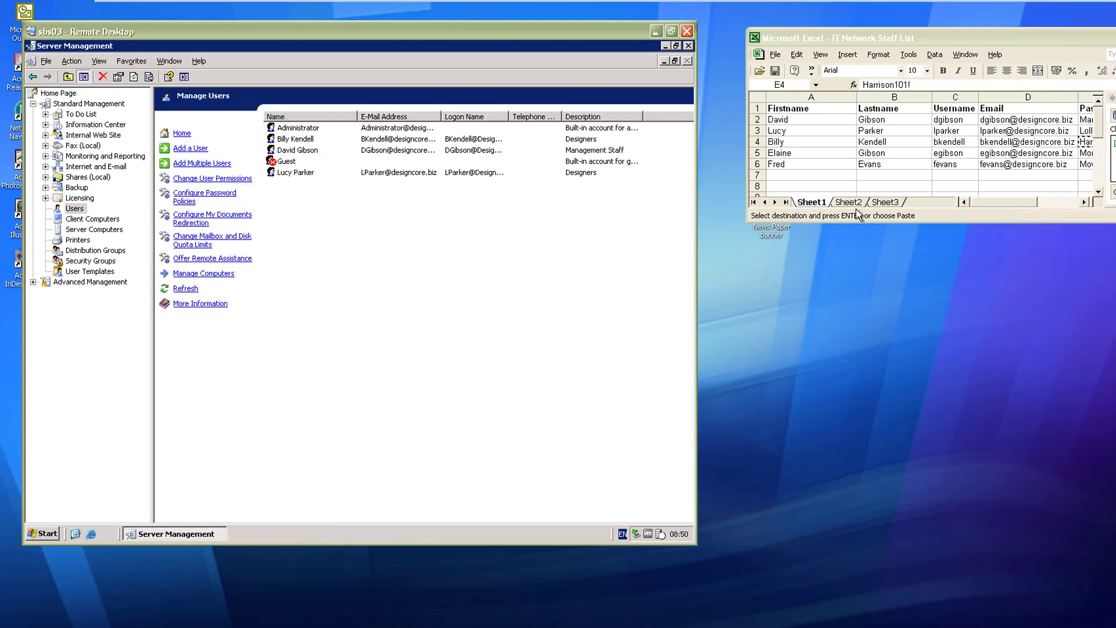
left_click(860, 215)
left_click(804, 153)
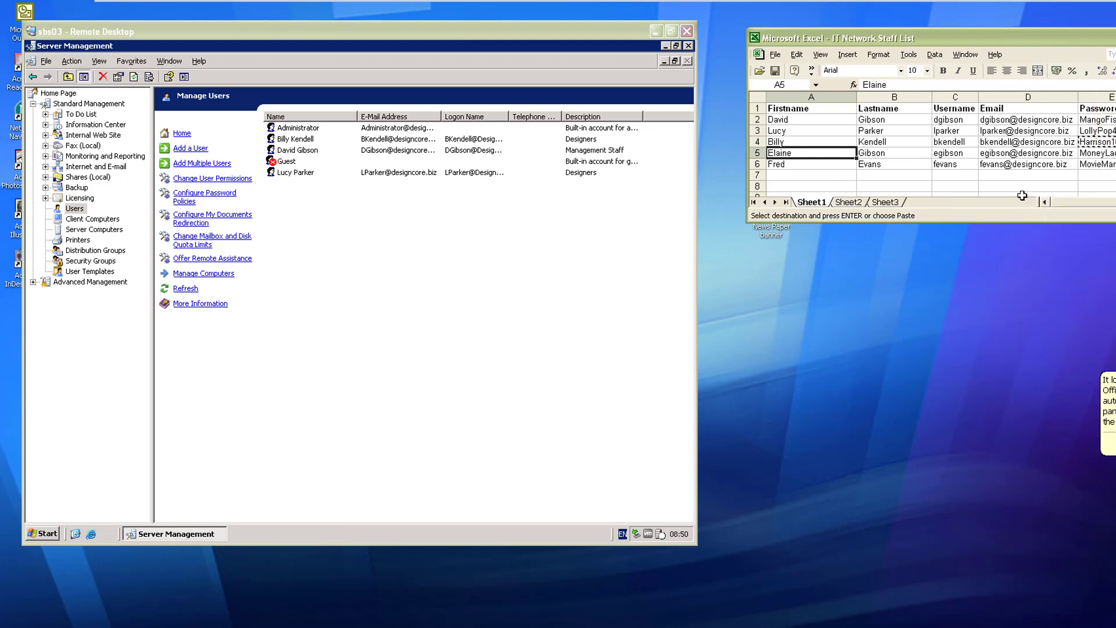
Step: Start a single new user and fill the name from spreadsheet cells A5 and B5
left_click(192, 148)
left_click(460, 429)
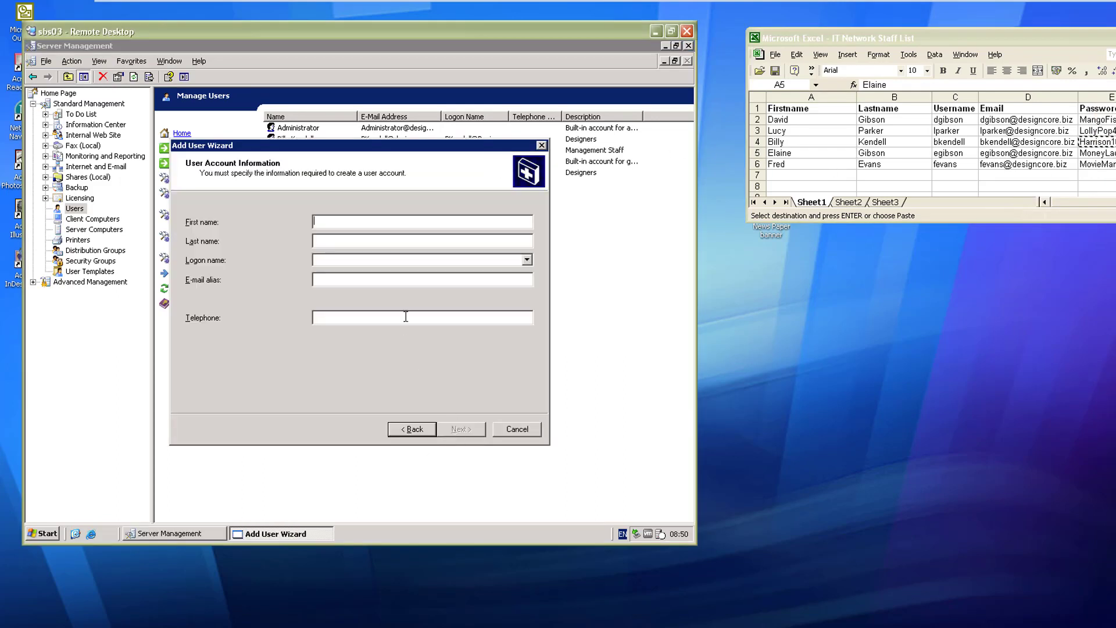
left_click(790, 153)
key("ctrl+c")
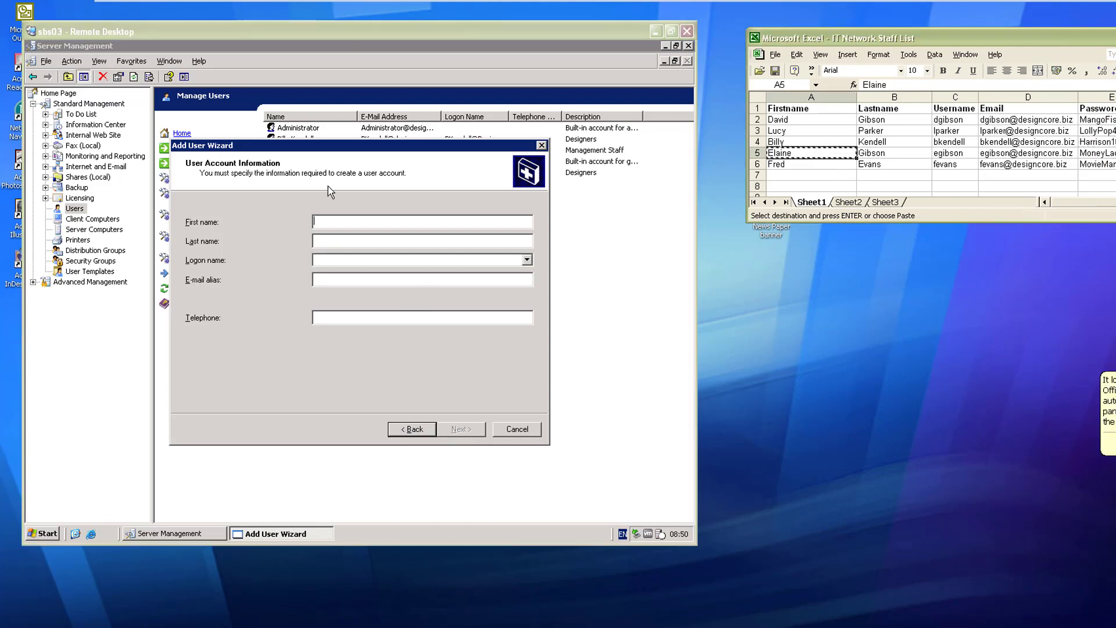
left_click(378, 228)
key("ctrl+v")
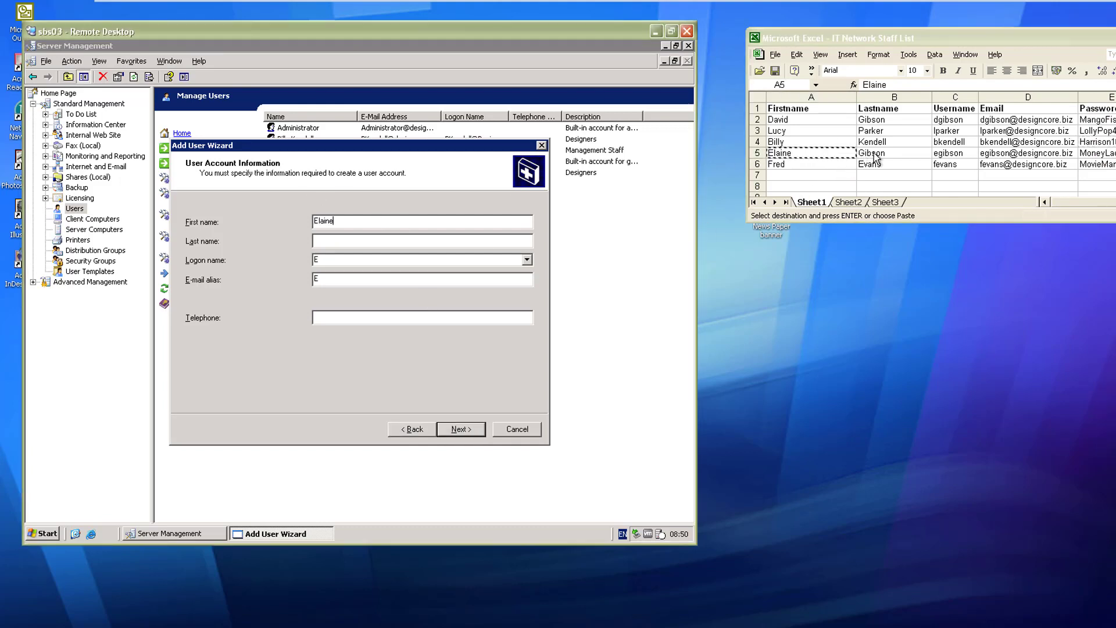
left_click(878, 153)
key("ctrl+c")
left_click(390, 241)
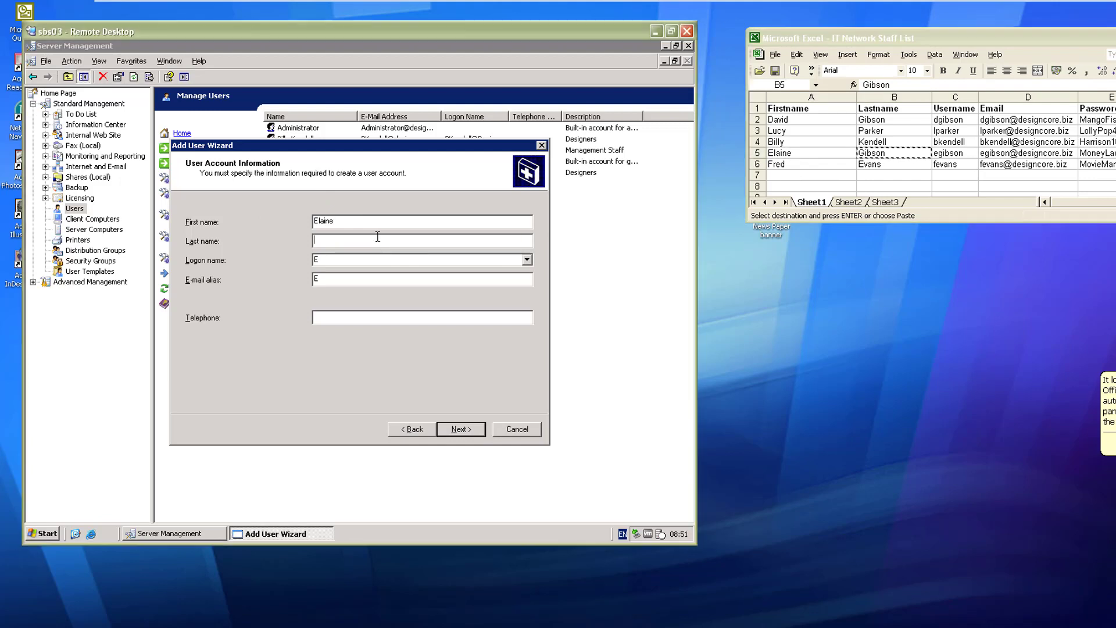
key("ctrl+v")
Step: Paste the password from cell E5 twice and prevent the user from changing it
left_click(460, 429)
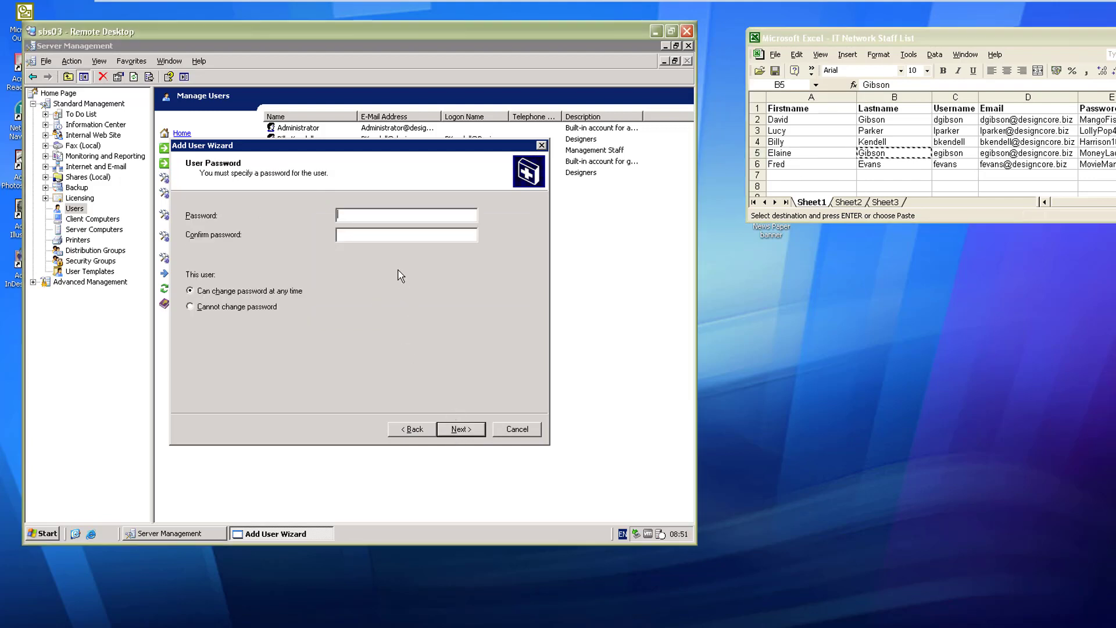
left_click(1098, 153)
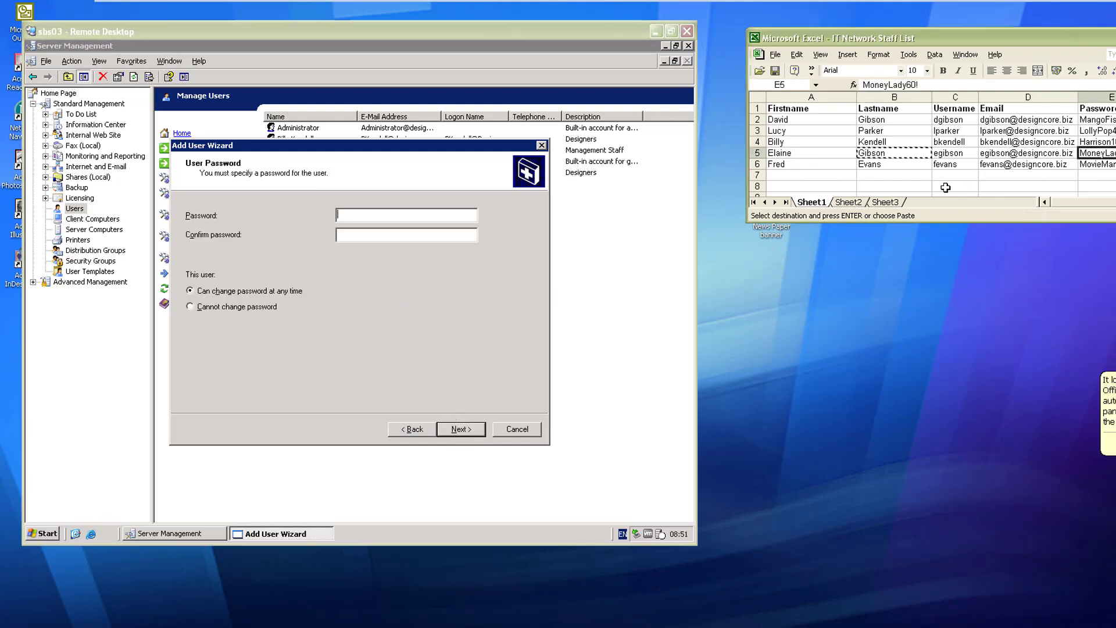
key("ctrl+c")
left_click(354, 215)
key("ctrl+v")
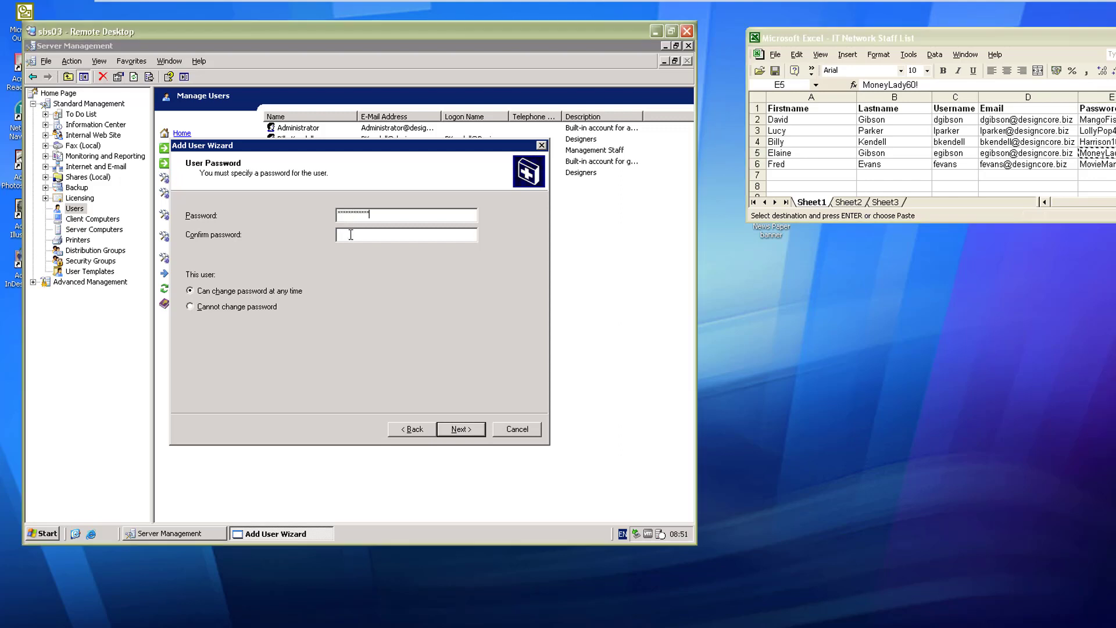
key("ctrl+v")
left_click(214, 311)
Step: Apply the Management Staff template, skip computer setup, and create the account
left_click(473, 430)
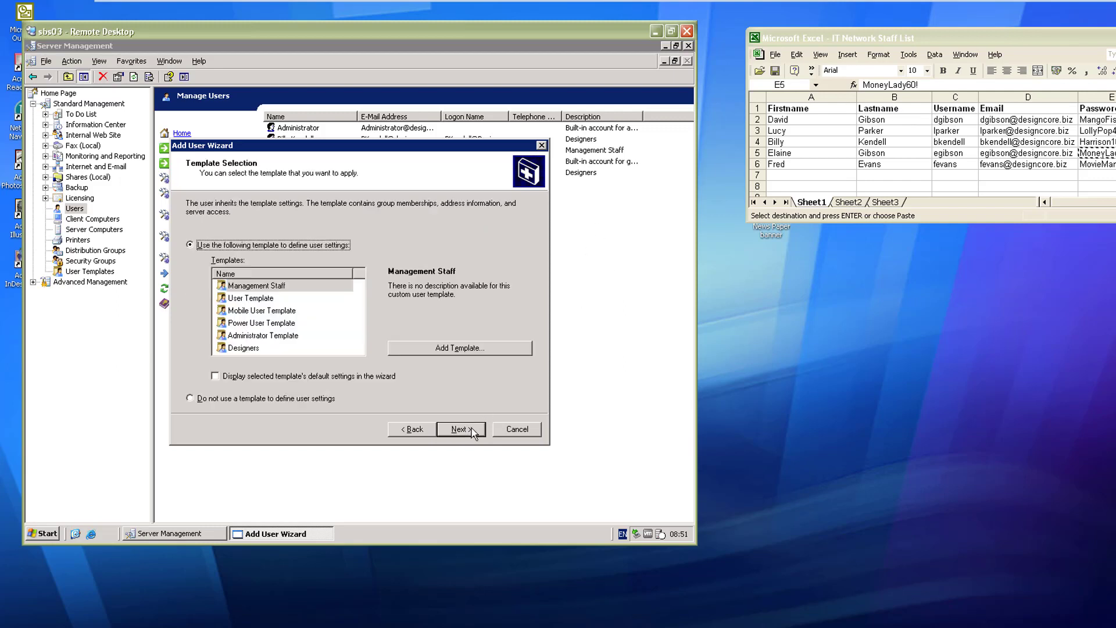
left_click(251, 286)
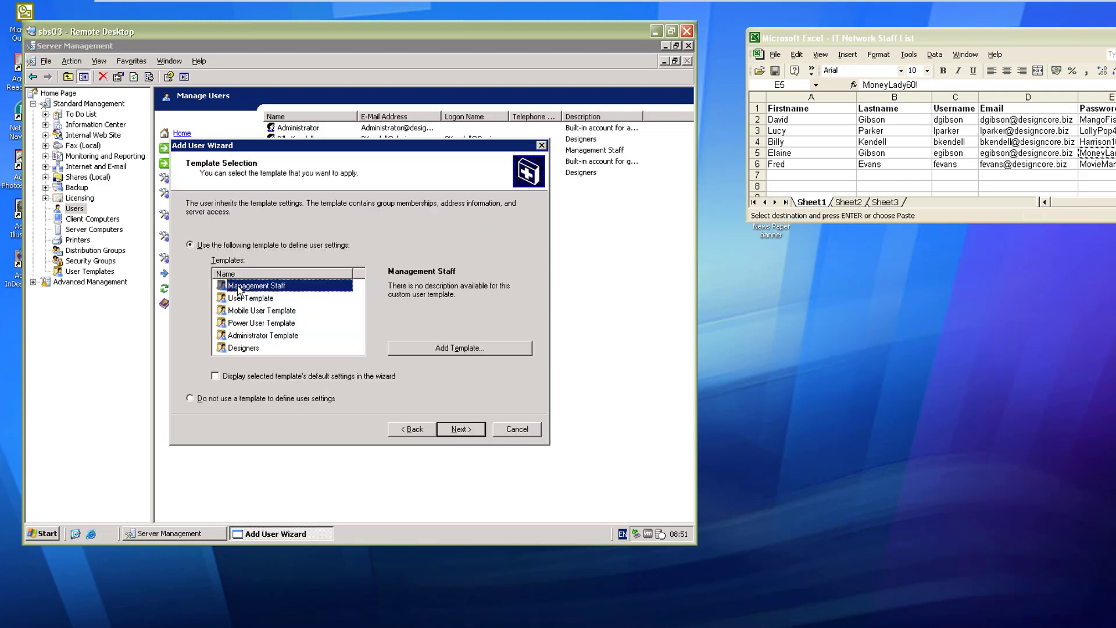
left_click(458, 430)
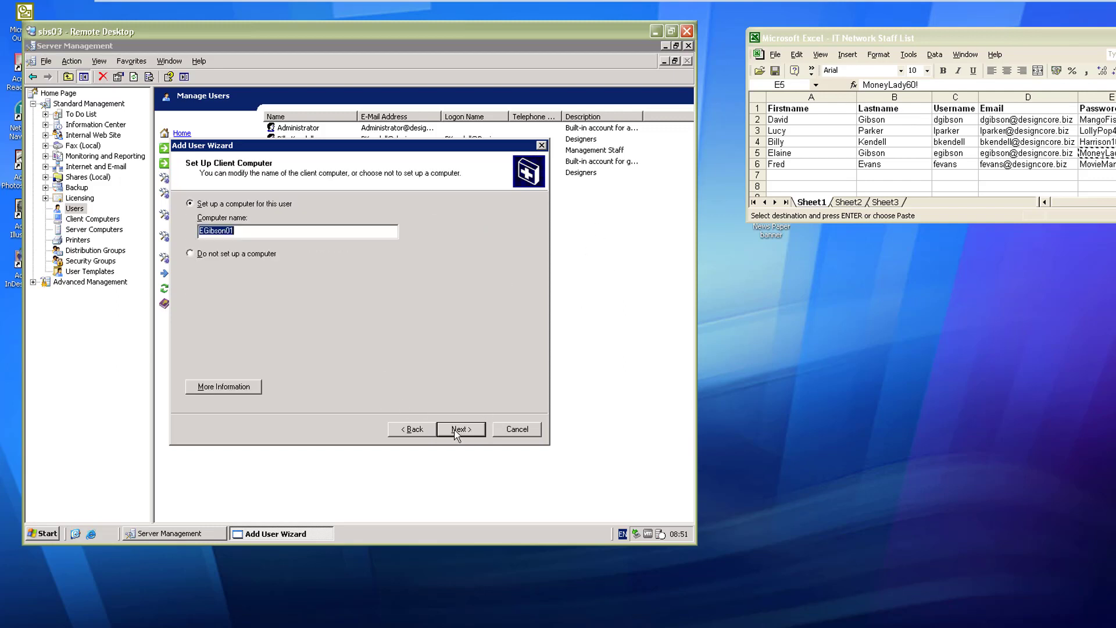
left_click(225, 257)
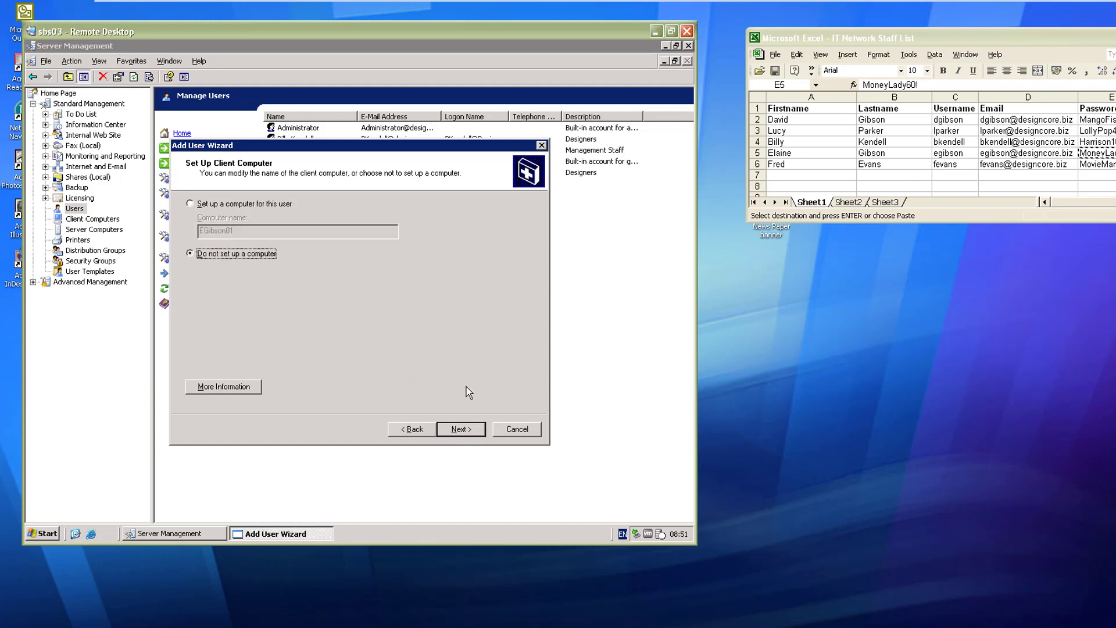
left_click(461, 430)
left_click(461, 429)
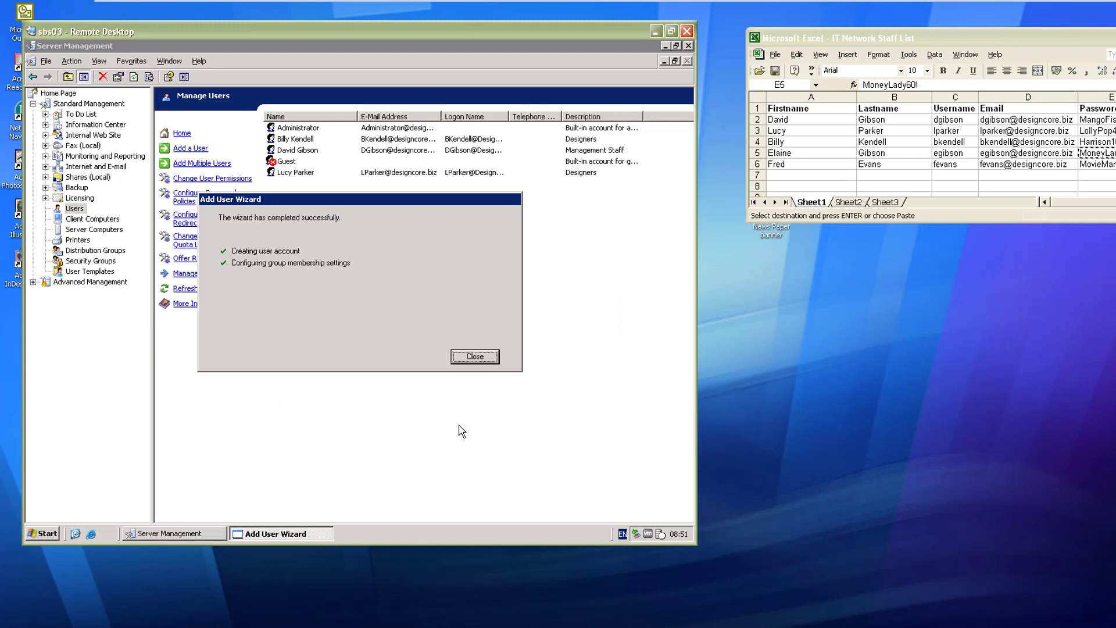
left_click(474, 358)
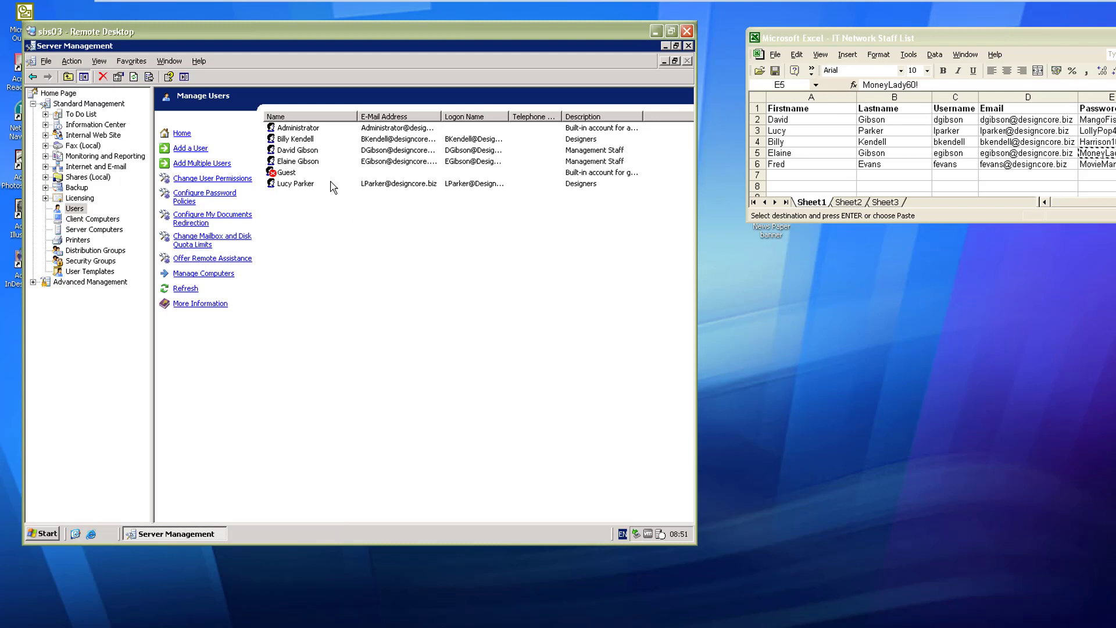
left_click(292, 163)
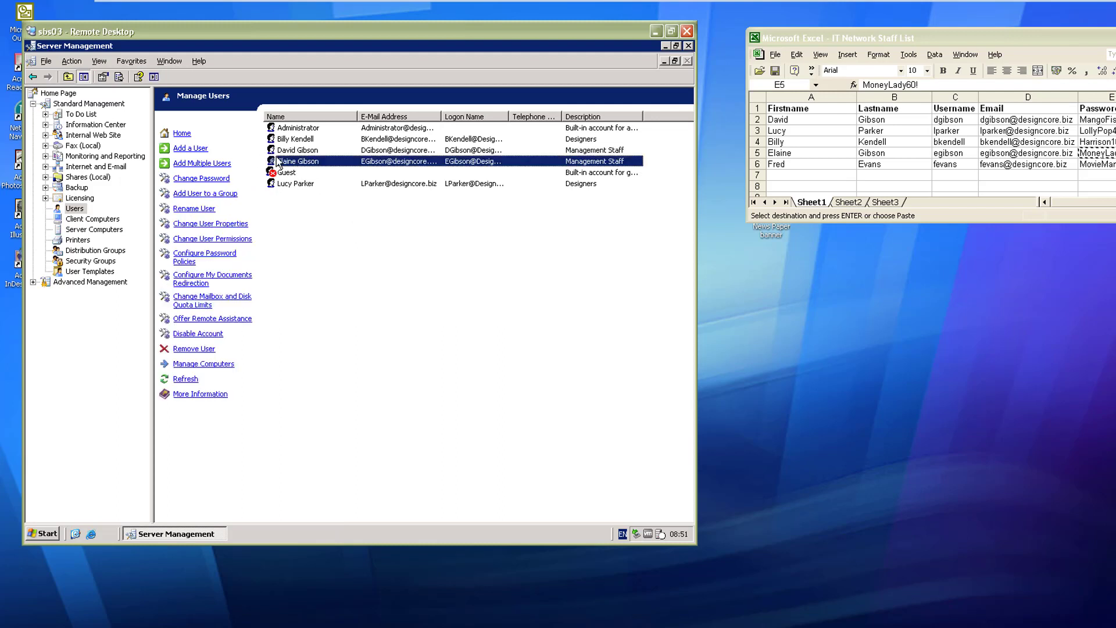
double_click(295, 166)
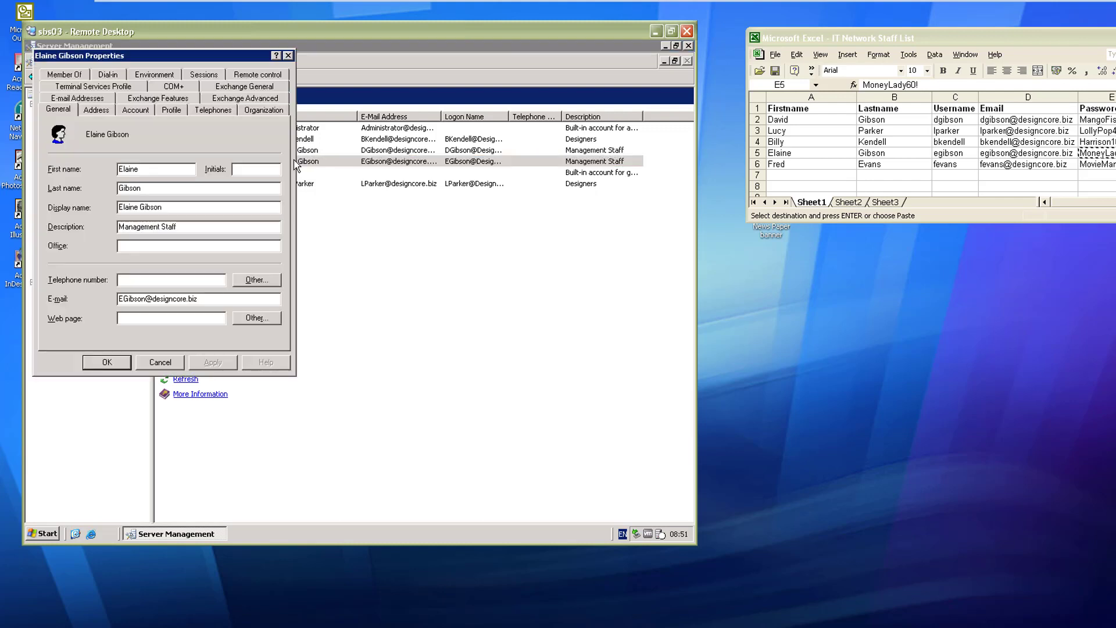
left_click(56, 77)
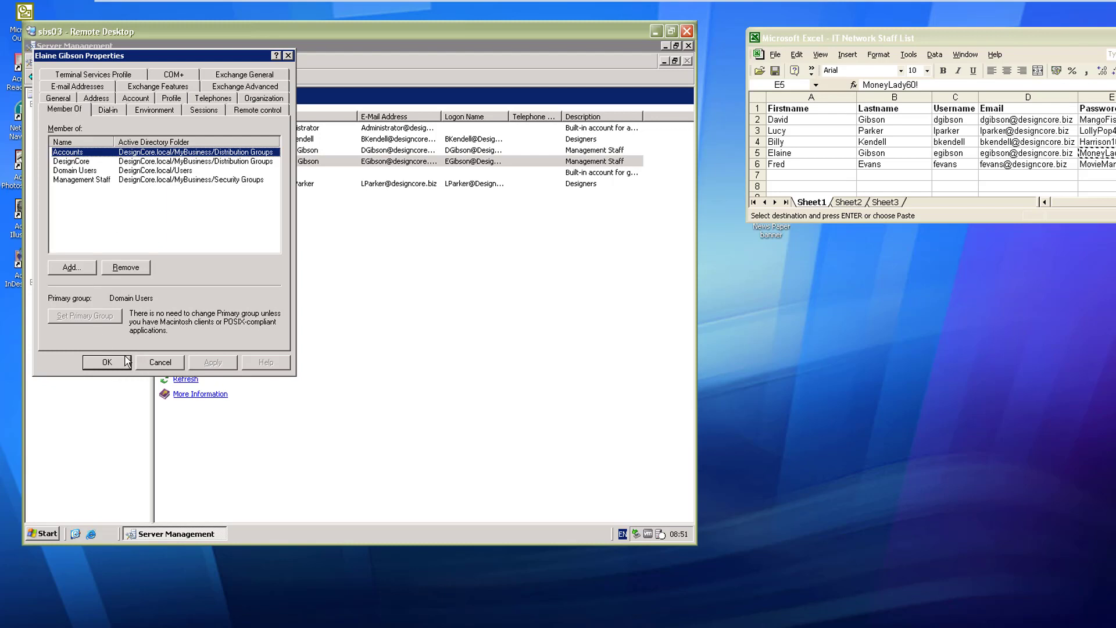
left_click(107, 361)
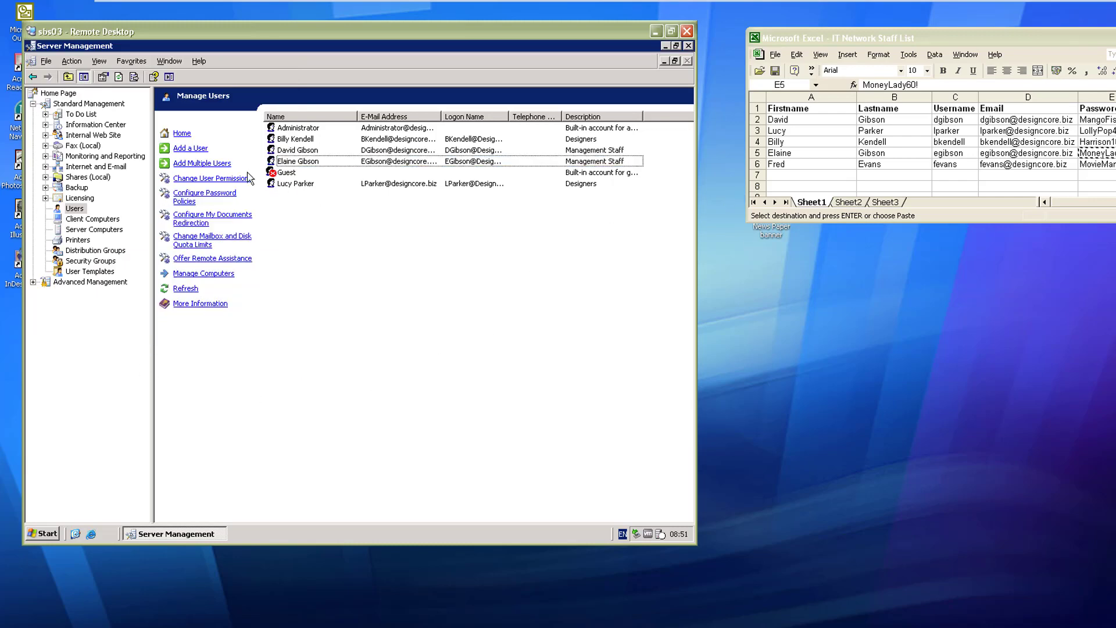
Step: Start a new user and enter the first and last name copied from spreadsheet row 6 (A6, B6)
left_click(198, 153)
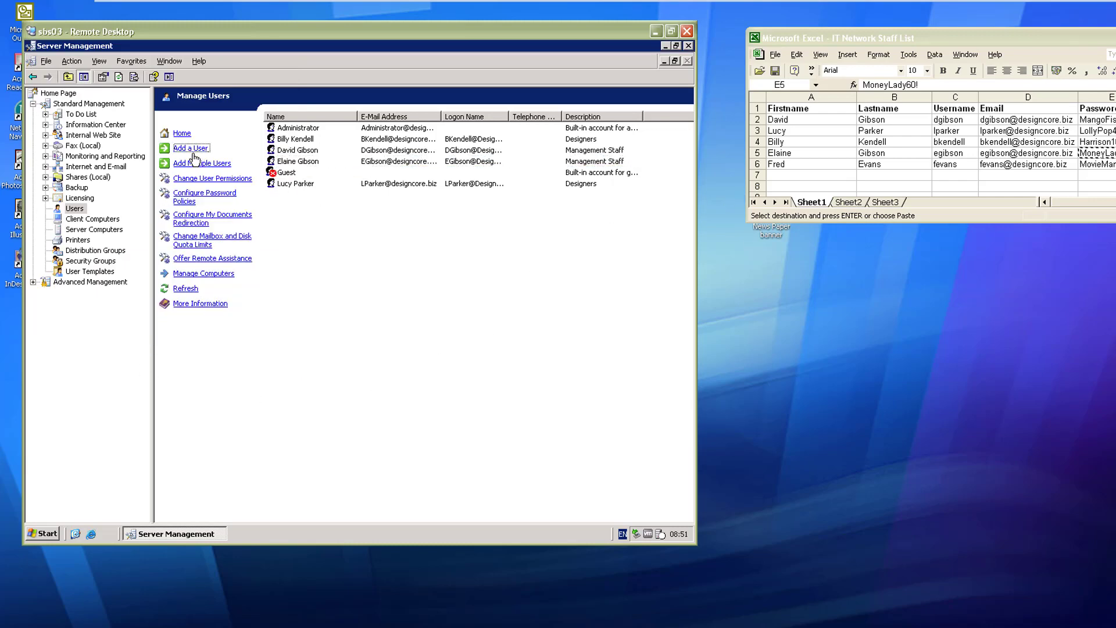
left_click(179, 148)
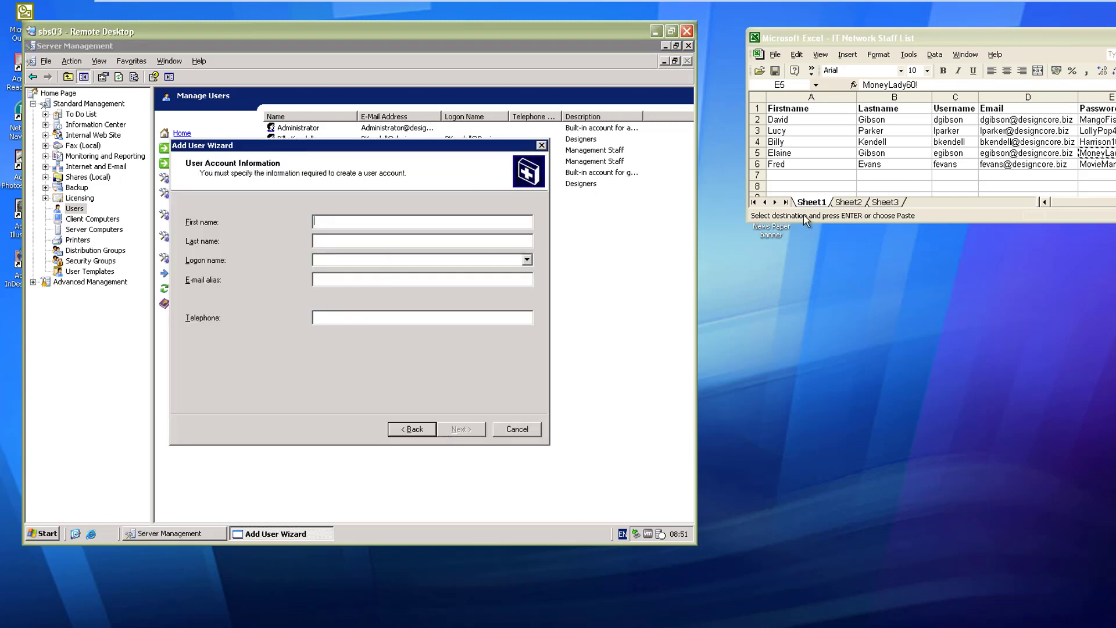
left_click(794, 164)
key("ctrl+c")
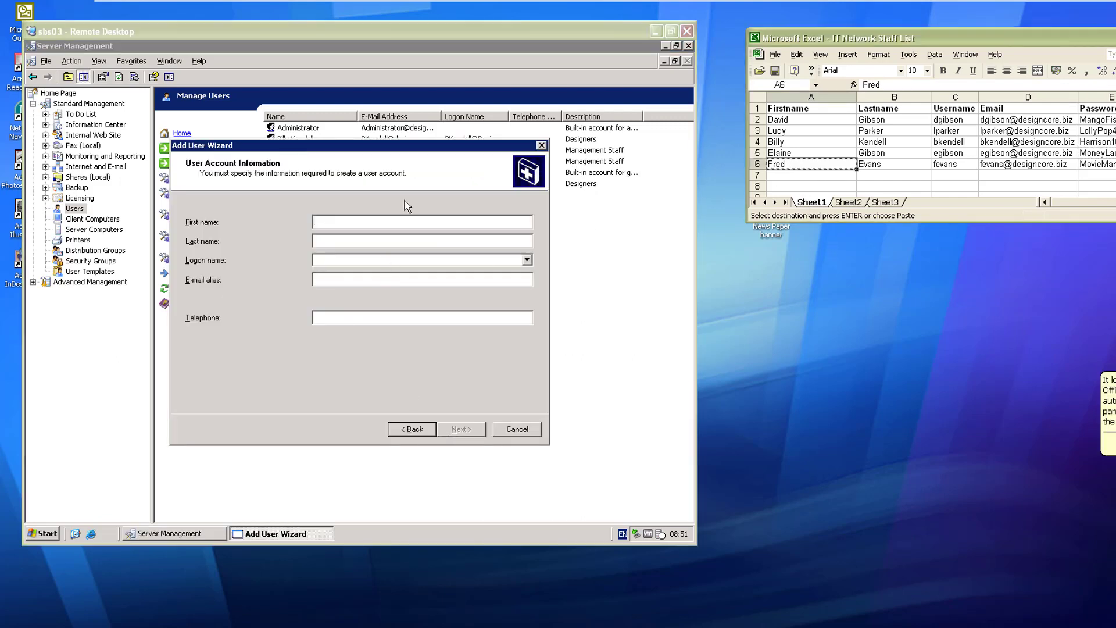
left_click(391, 222)
key("ctrl+v")
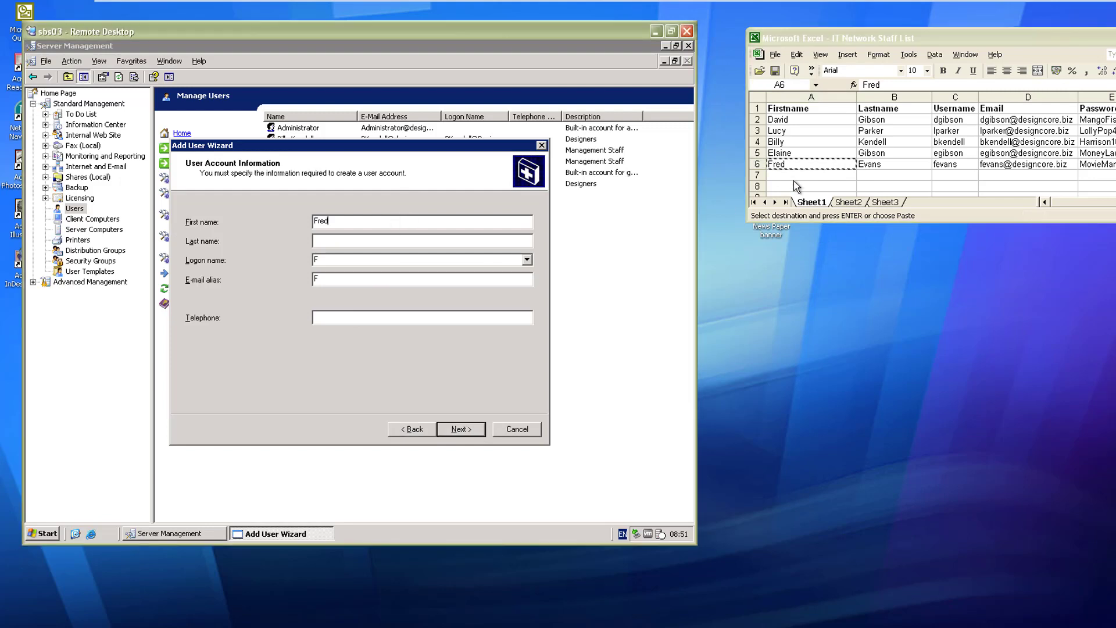
left_click(875, 165)
key("ctrl+c")
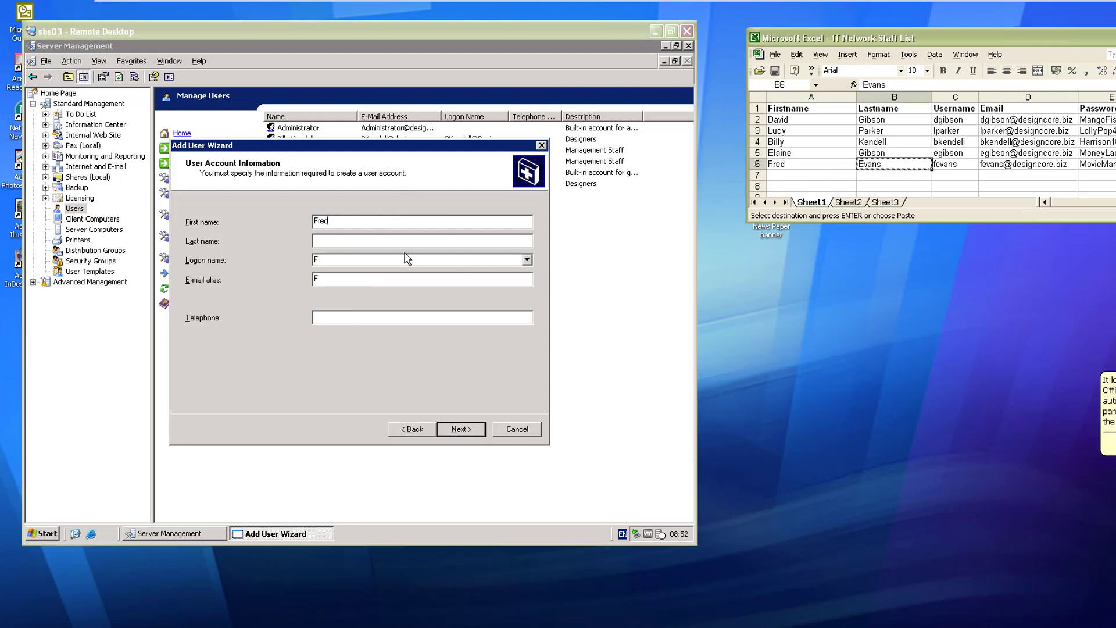
left_click(373, 242)
key("ctrl+v")
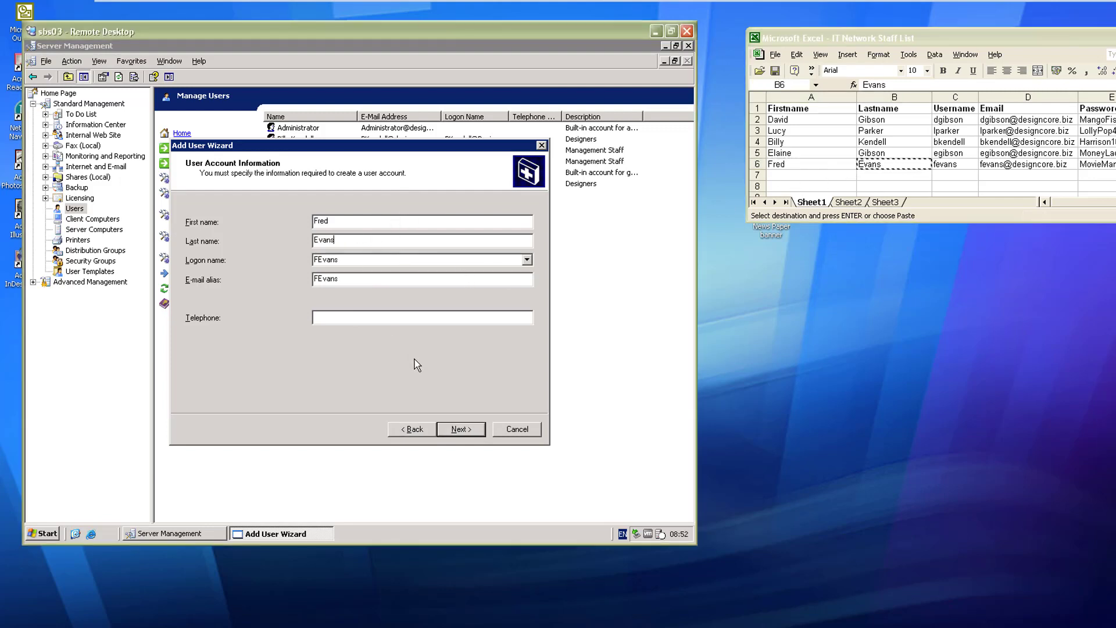
left_click(445, 429)
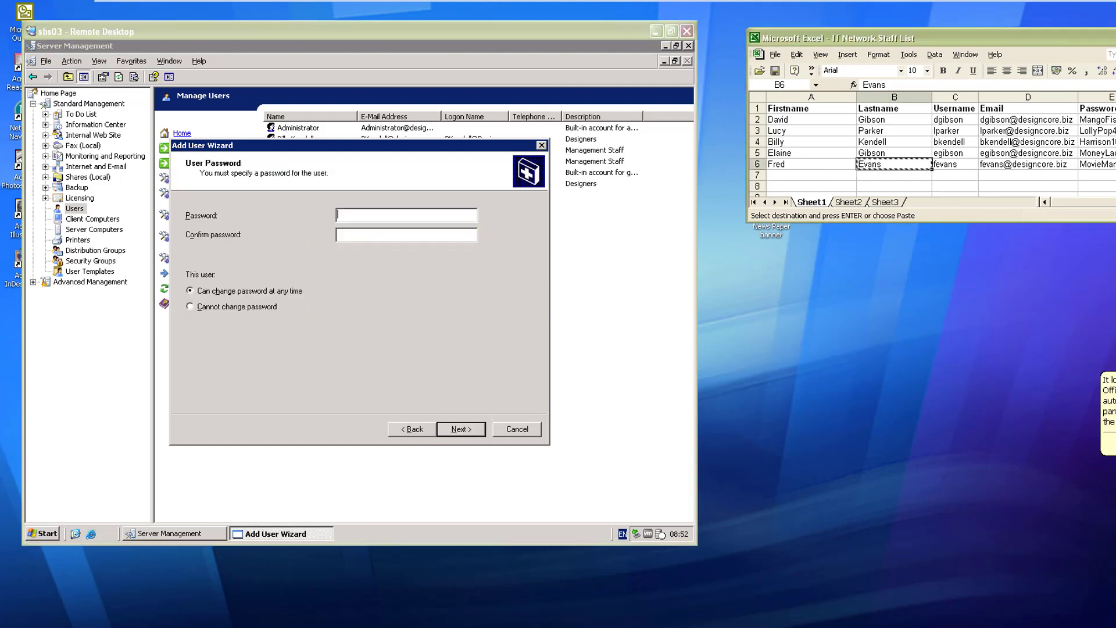
Step: Enter the staff member's password from cell E6 into both password fields
left_click(1096, 165)
key("ctrl+c")
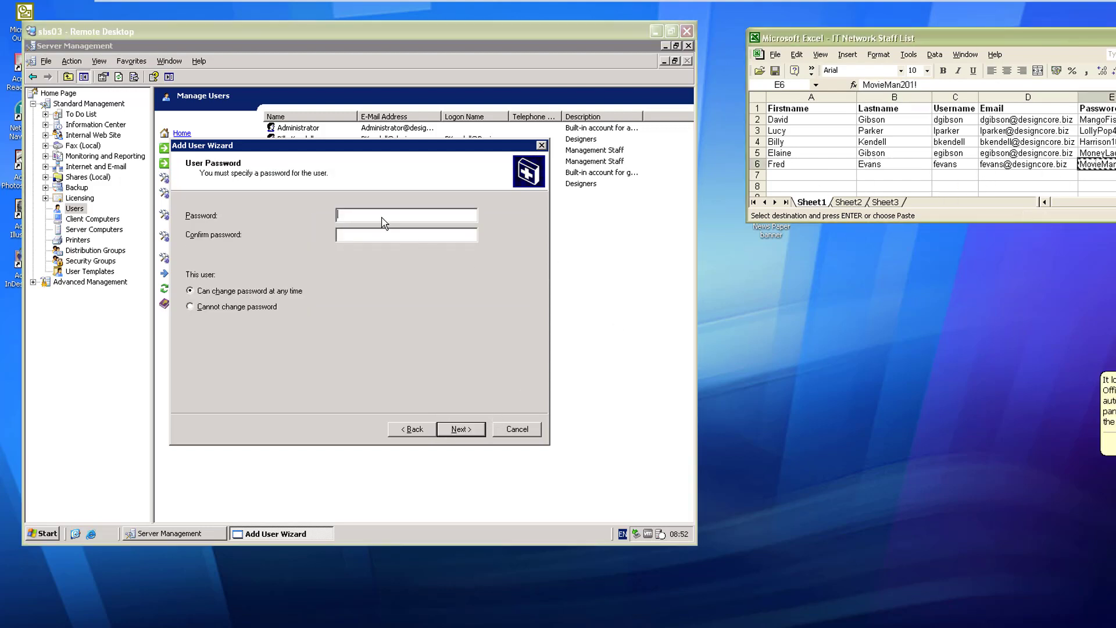
left_click(382, 218)
key("ctrl+v")
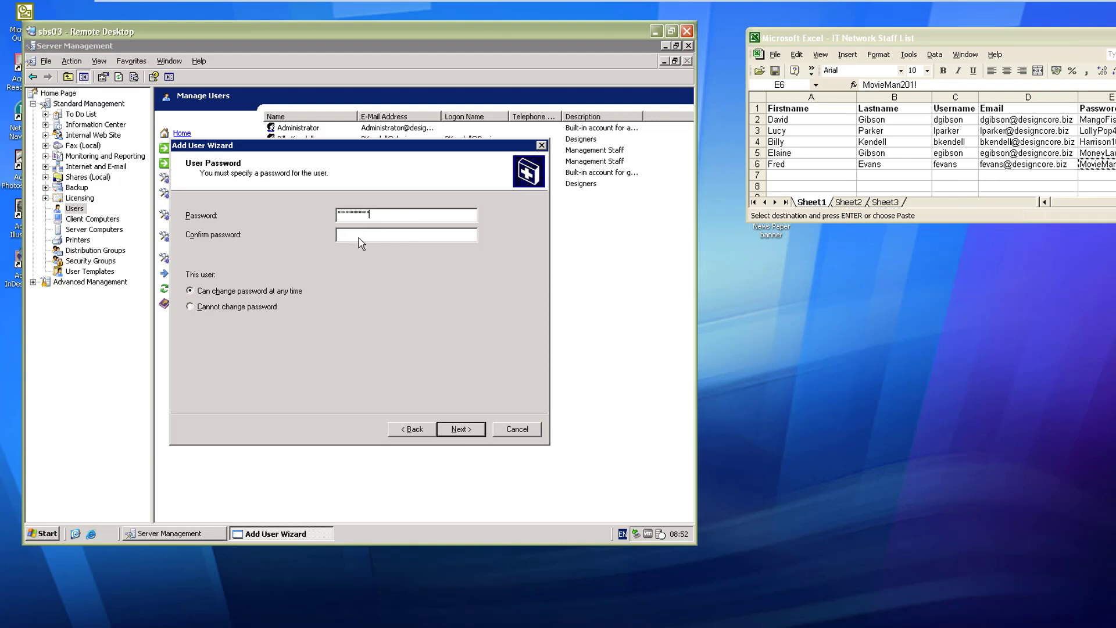
left_click(358, 235)
key("ctrl+v")
left_click(454, 430)
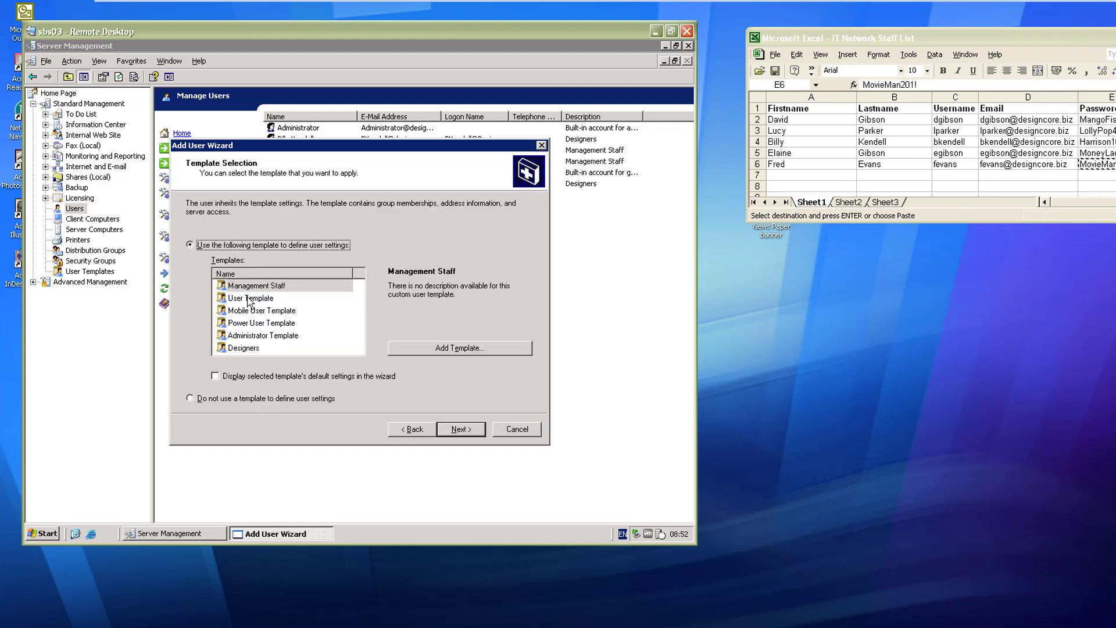
Step: Base the account on User Template, skip client computer setup, and finish creating the user
left_click(250, 298)
left_click(459, 430)
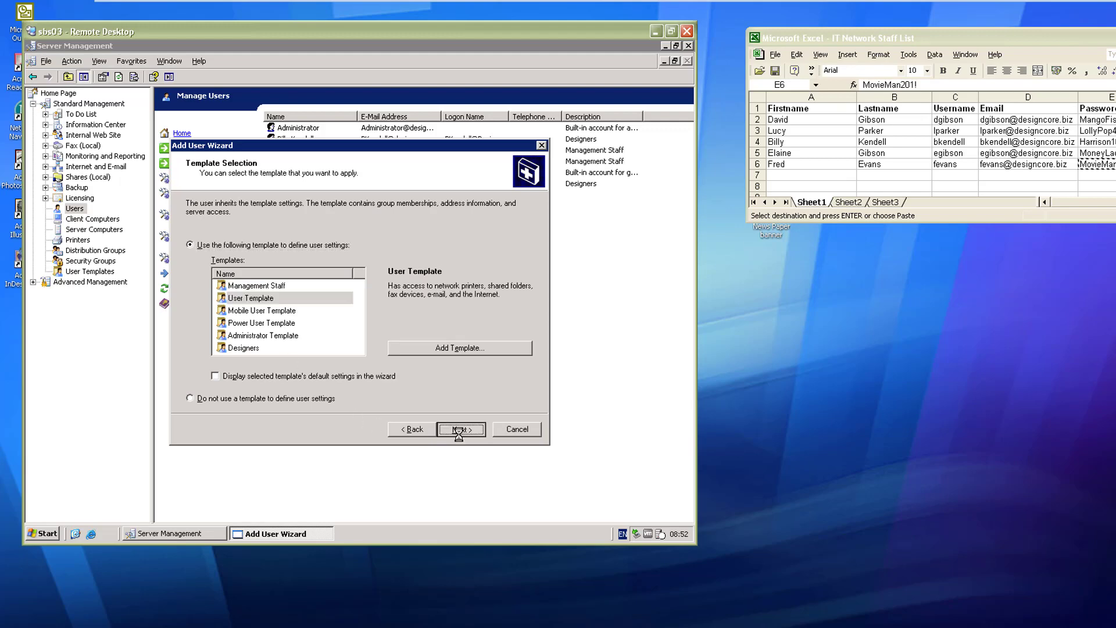
left_click(235, 254)
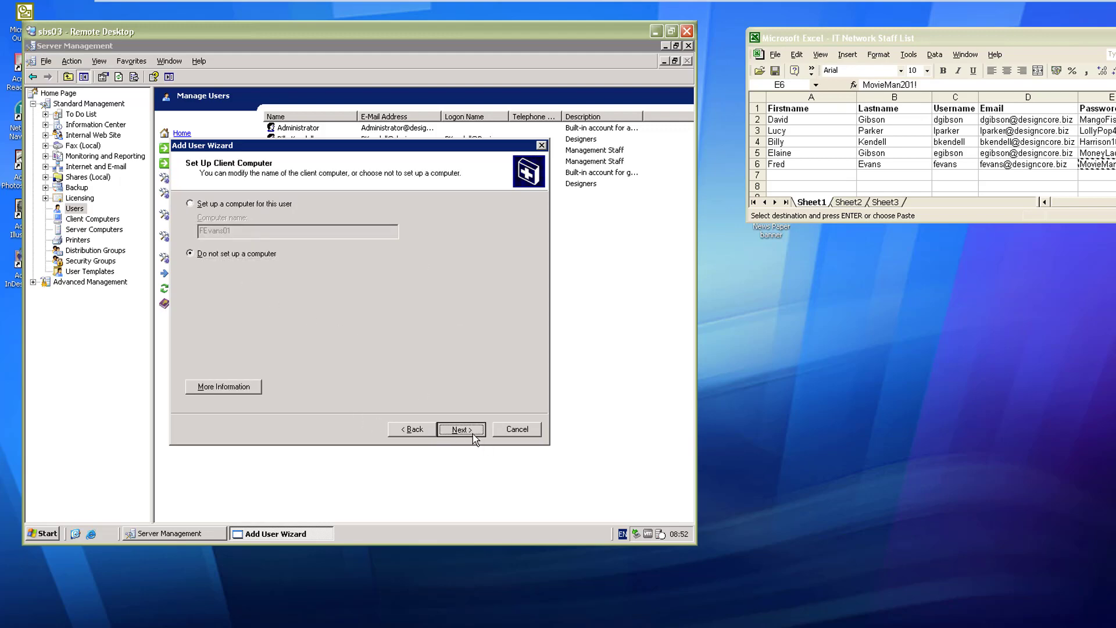
left_click(474, 435)
left_click(442, 431)
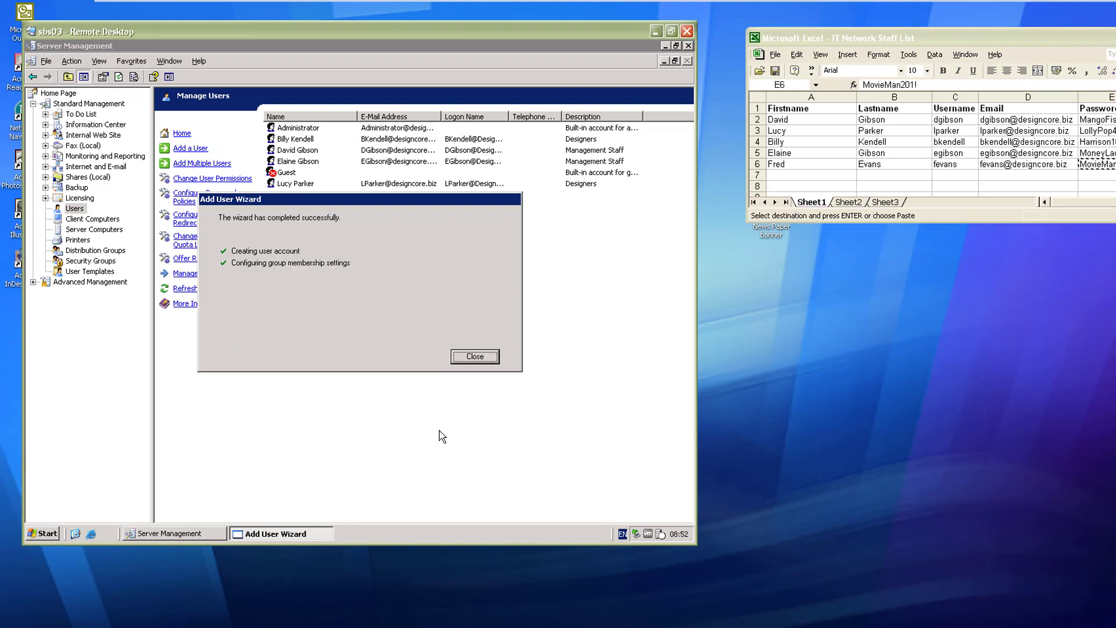
left_click(476, 357)
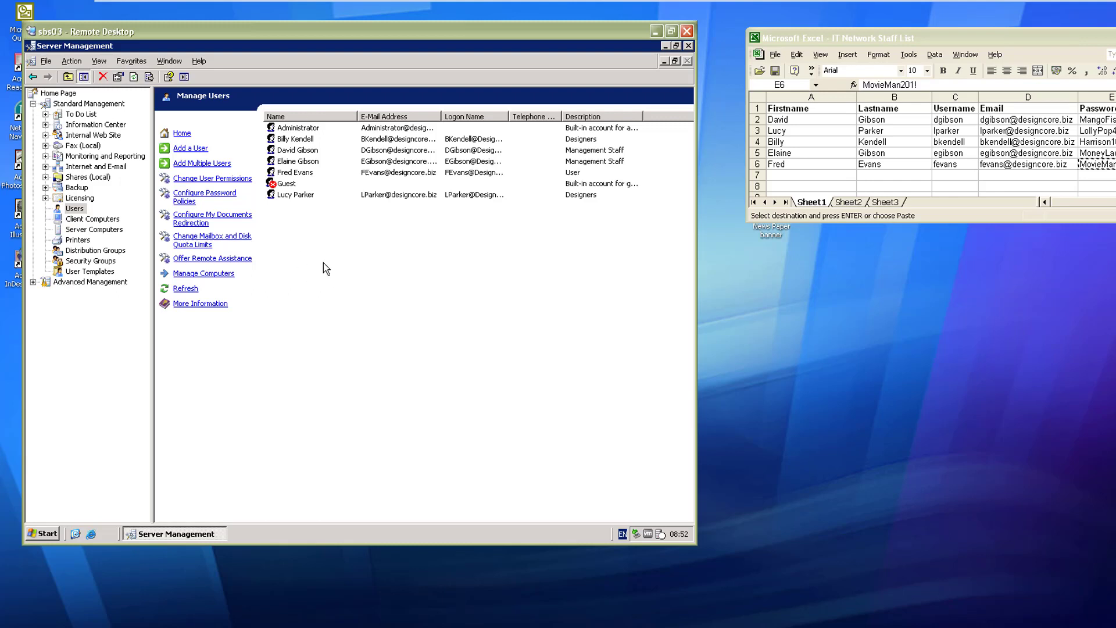
Step: Keep the Small Business Server's default shared folder as the My Documents redirection target and acknowledge the notice
left_click(200, 219)
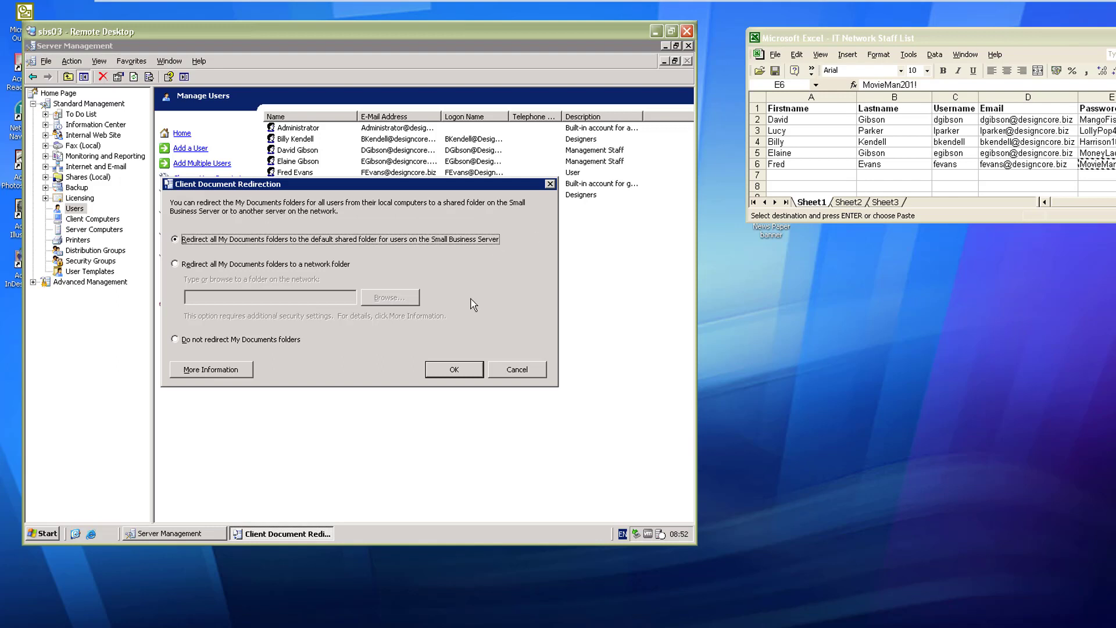
left_click(454, 369)
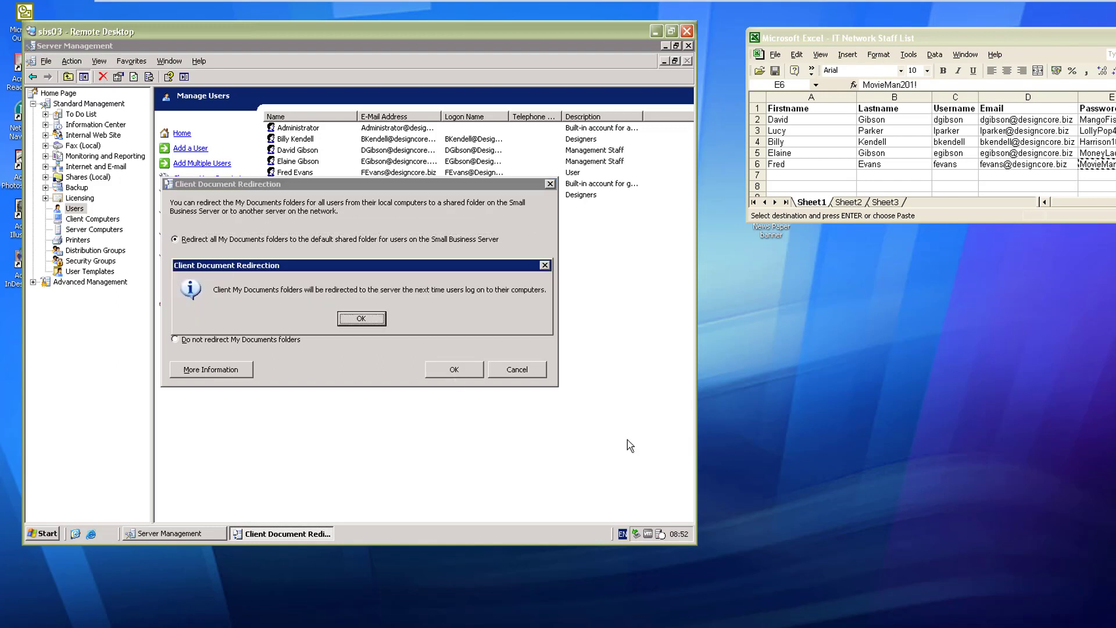
left_click(351, 322)
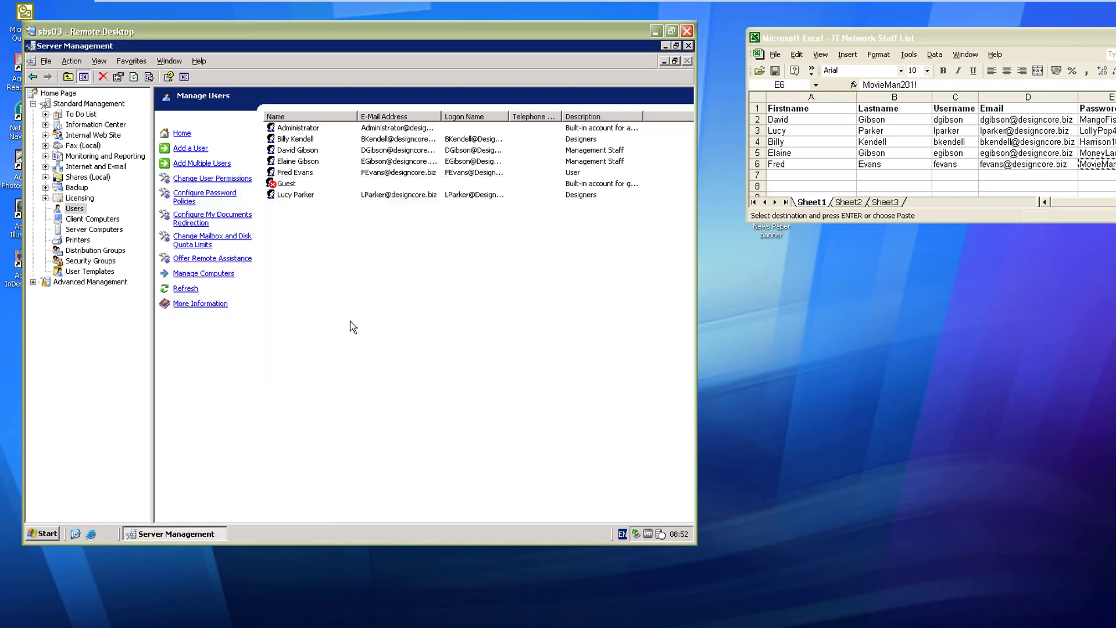